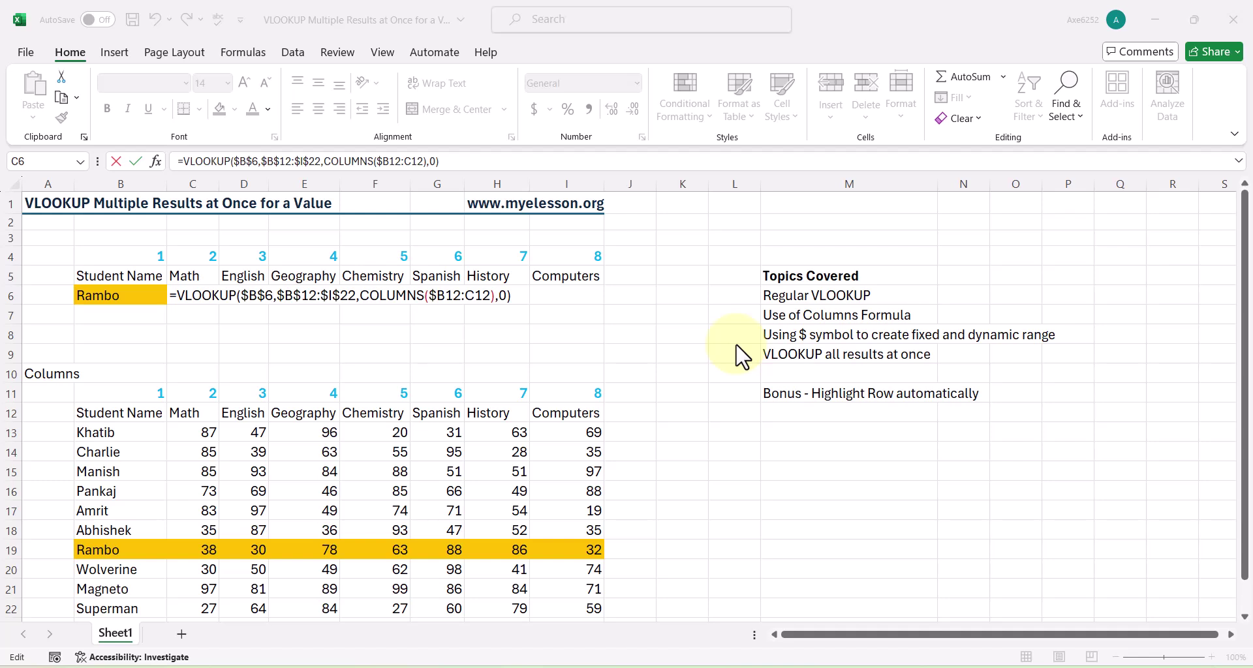
Fill the formula across row 6 to show Rambo's scores.
{"action": "key", "text": "ctrl+Return"}
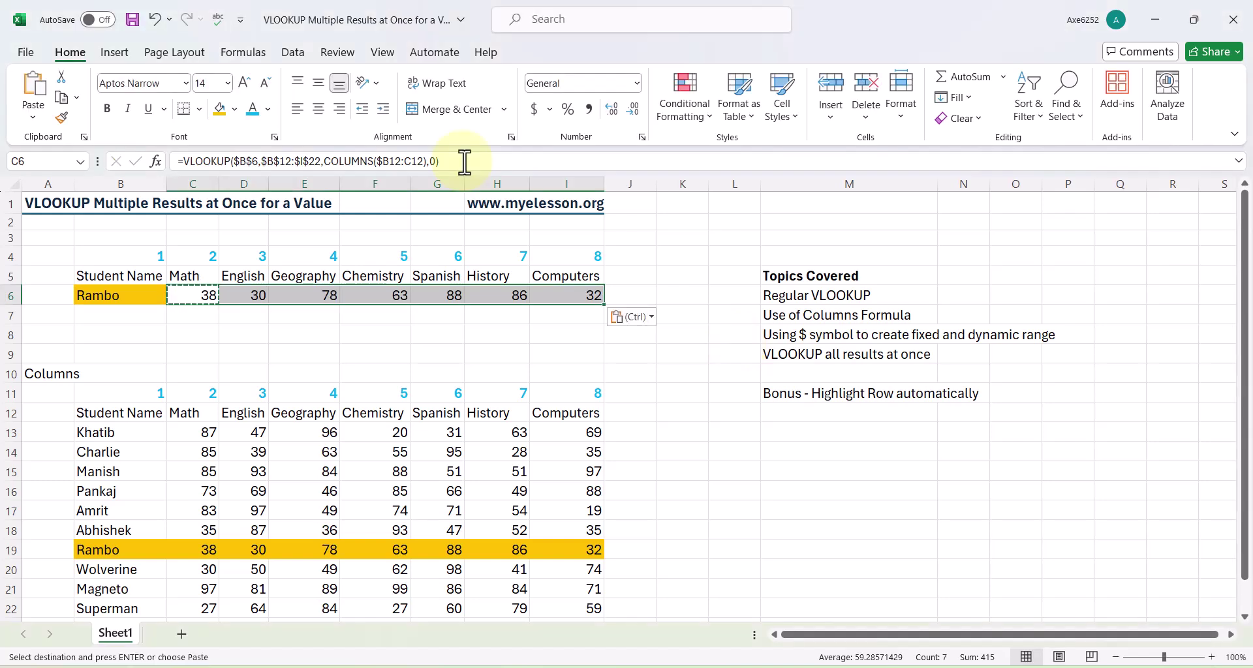
{"action": "key", "text": "Right"}
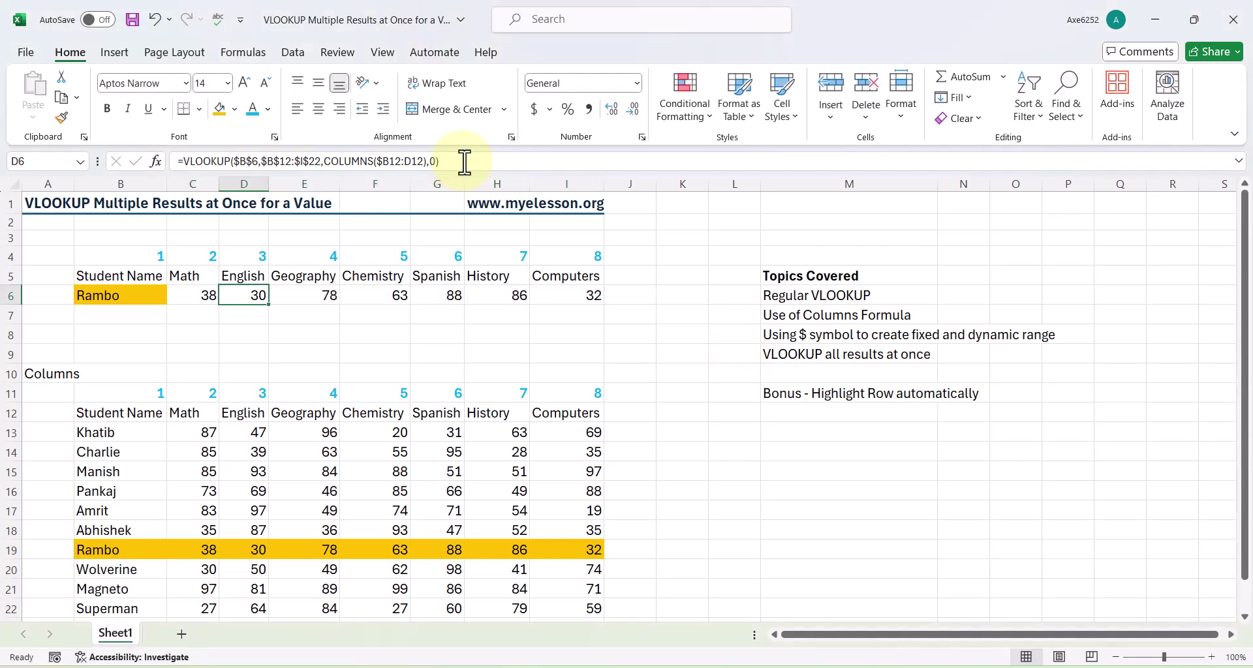
{"action": "key", "text": "Left"}
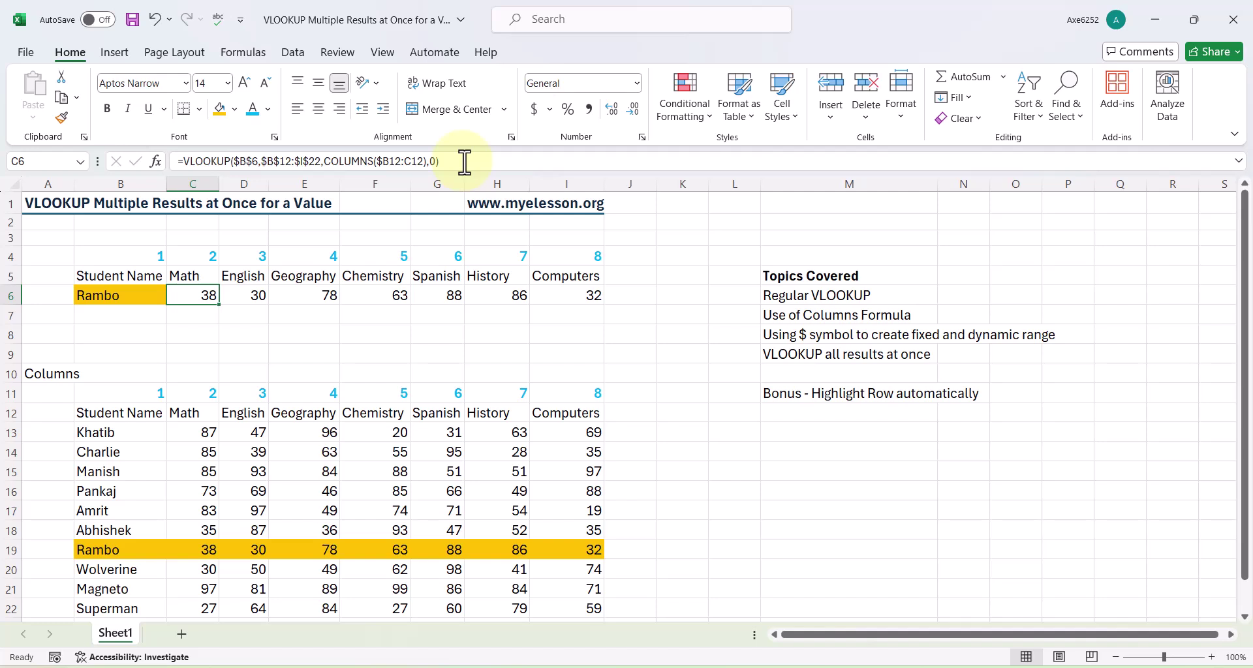
Remove the filled lookup results from C6:I6, returning to cell C6.
{"action": "key", "text": "shift+Right"}
{"action": "key", "text": "shift+Right"}
{"action": "key", "text": "shift+Right"}
{"action": "key", "text": "shift+Right"}
{"action": "key", "text": "shift+Right"}
{"action": "key", "text": "shift+Right"}
{"action": "key", "text": "shift+Right"}
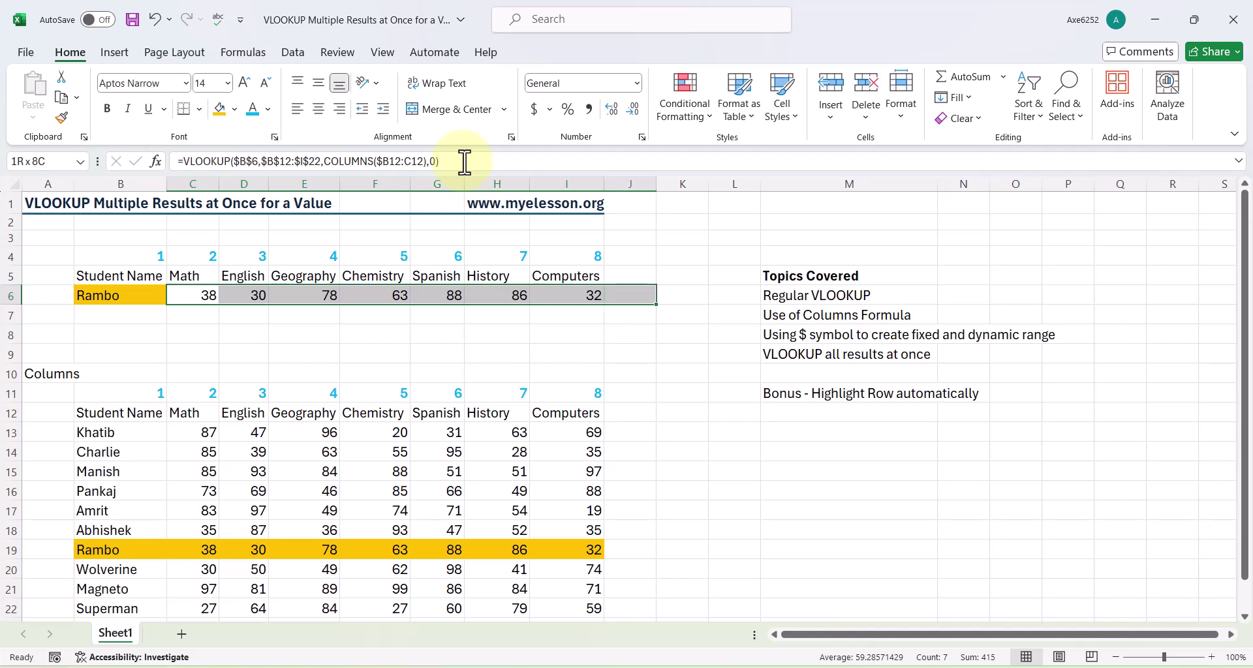
{"action": "key", "text": "shift+Left"}
{"action": "key", "text": "ctrl+z"}
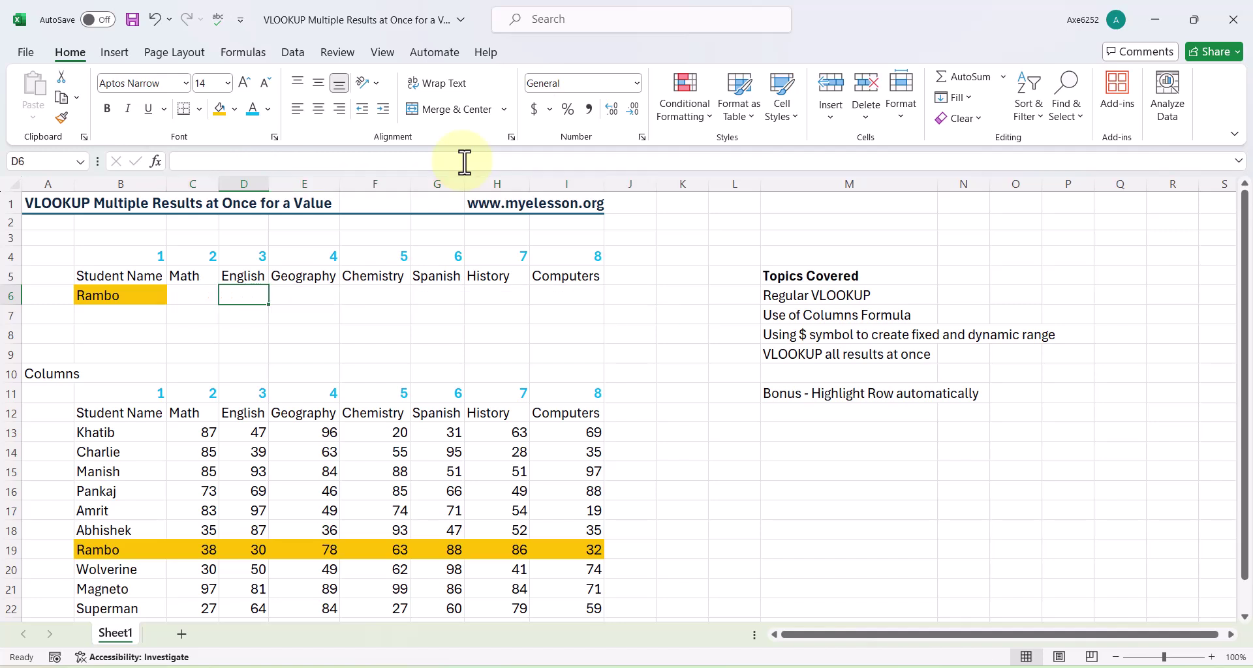
{"action": "key", "text": "ctrl+z"}
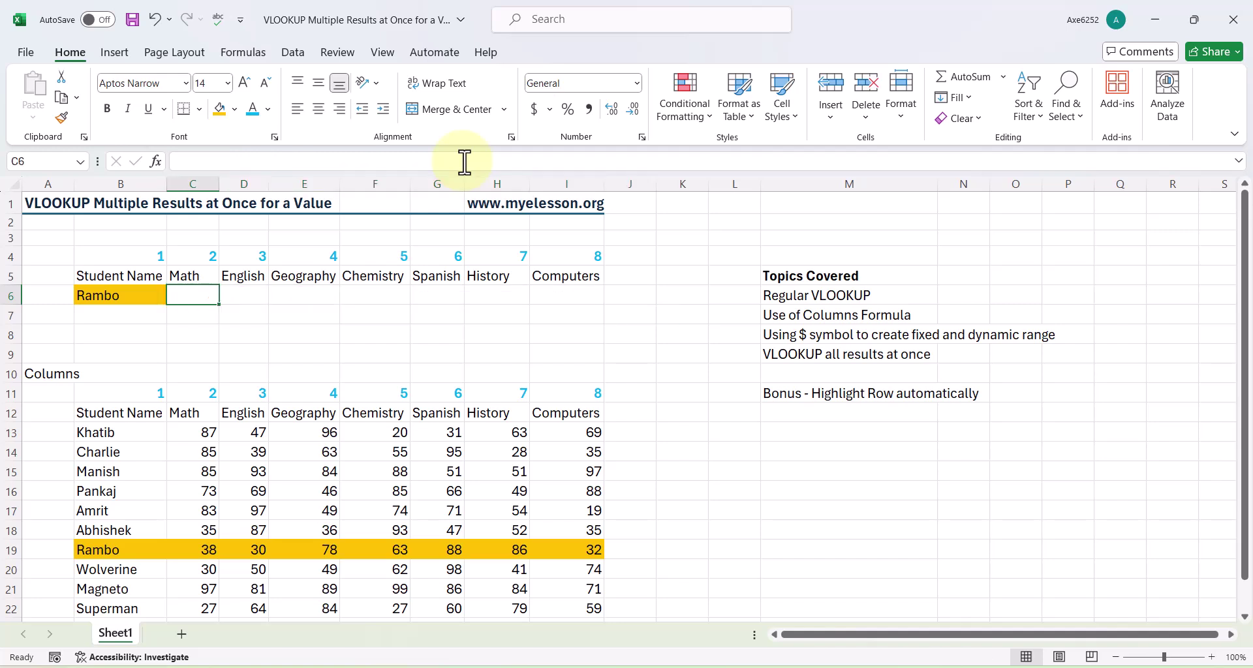
Enter =VLOOKUP(B6,B12:I22,2,0) in C6 so it returns Rambo's Math score 38.
{"action": "type", "text": "=vl"}
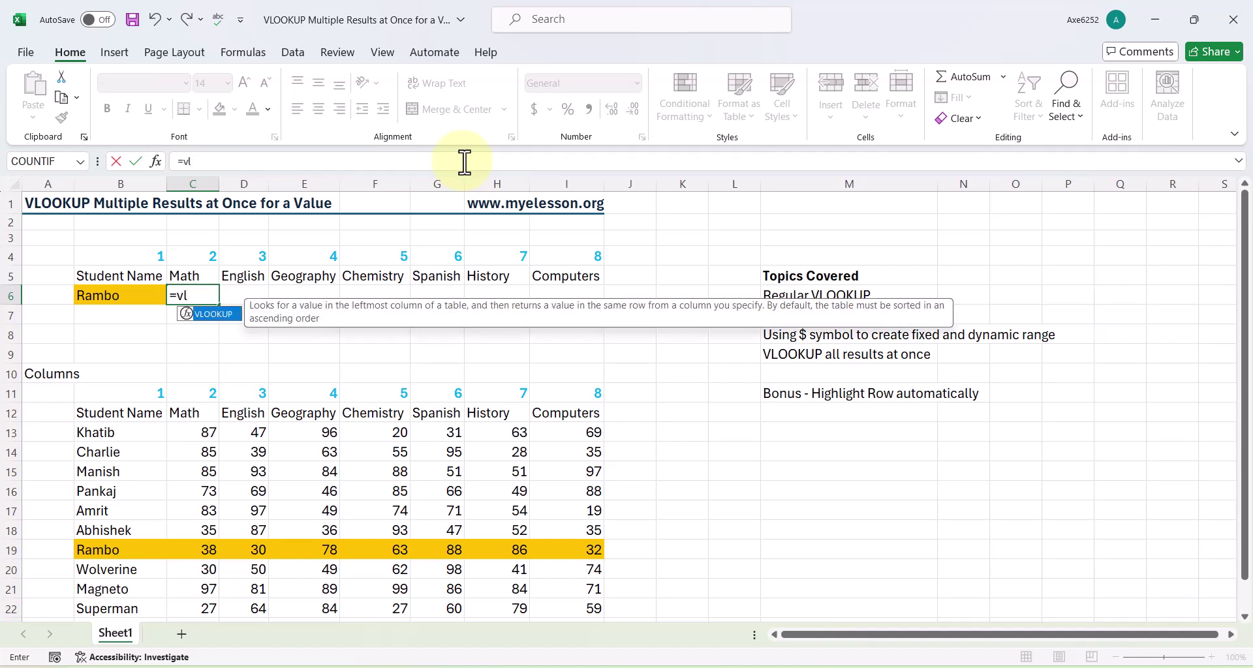
{"action": "key", "text": "Tab"}
{"action": "key", "text": "Left"}
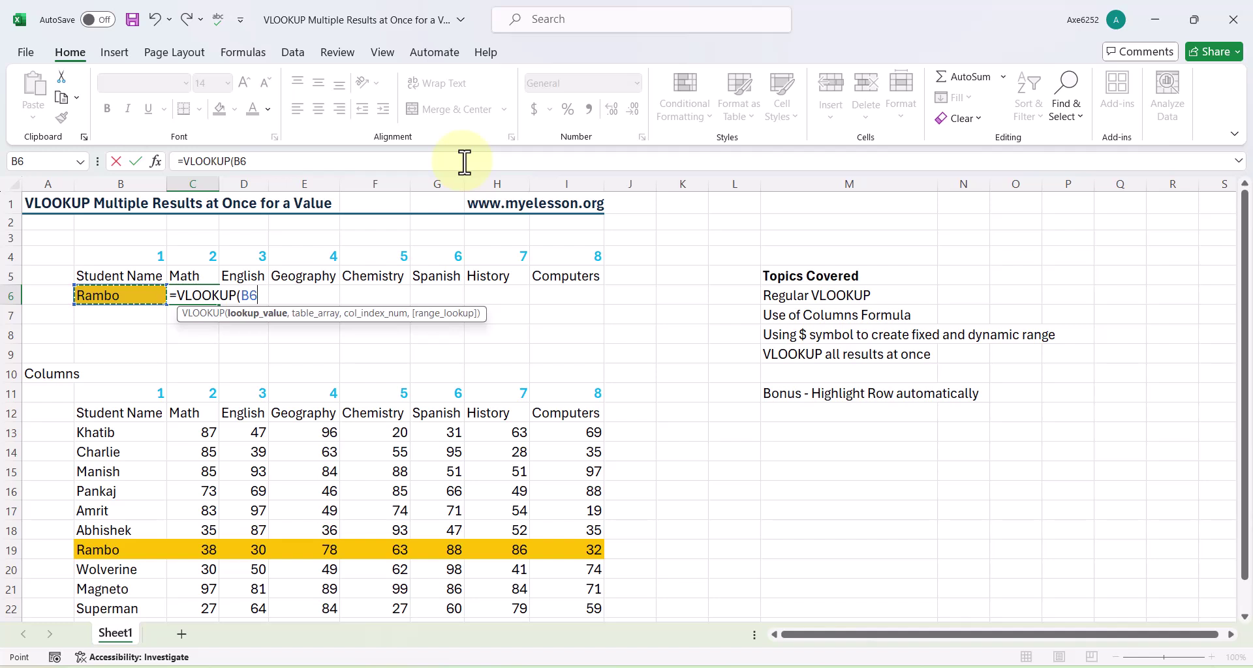
{"action": "type", "text": ","}
{"action": "key", "text": "Down"}
{"action": "key", "text": "Down"}
{"action": "key", "text": "Down"}
{"action": "key", "text": "Down"}
{"action": "key", "text": "Down"}
{"action": "key", "text": "Down"}
{"action": "key", "text": "Left"}
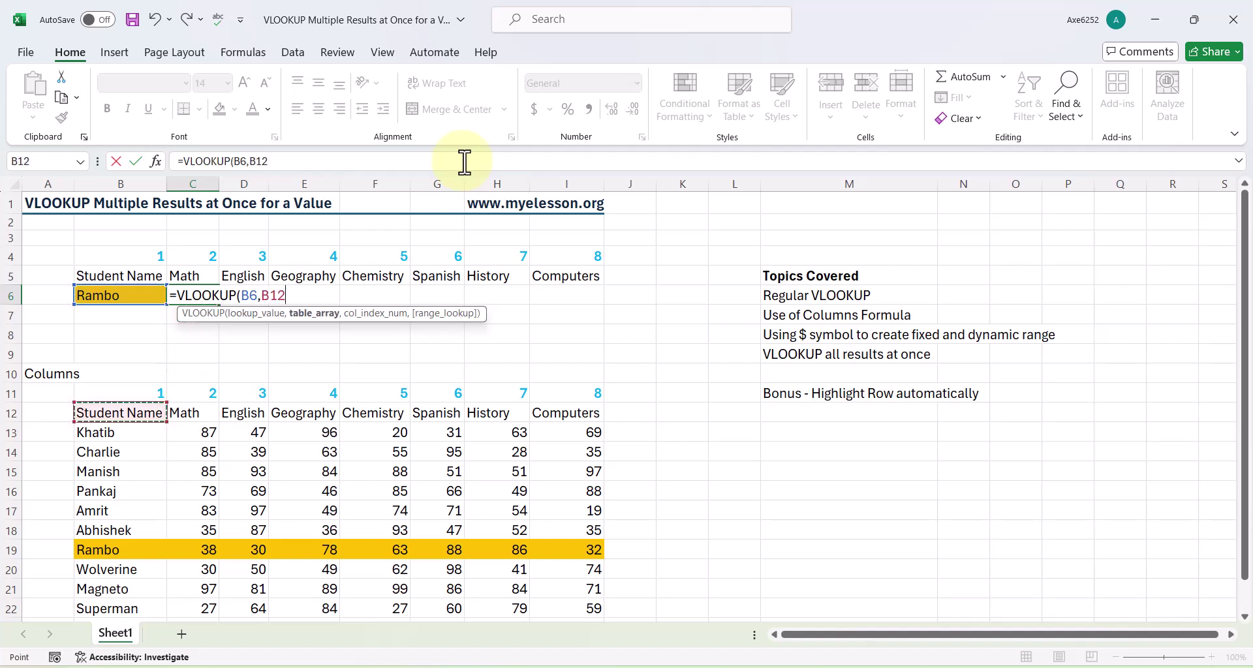
{"action": "key", "text": "shift+Right"}
{"action": "key", "text": "shift+Right"}
{"action": "key", "text": "shift+Right"}
{"action": "key", "text": "shift+Right"}
{"action": "key", "text": "shift+Right"}
{"action": "key", "text": "shift+Right"}
{"action": "key", "text": "shift+Right"}
{"action": "key", "text": "ctrl+shift+Down"}
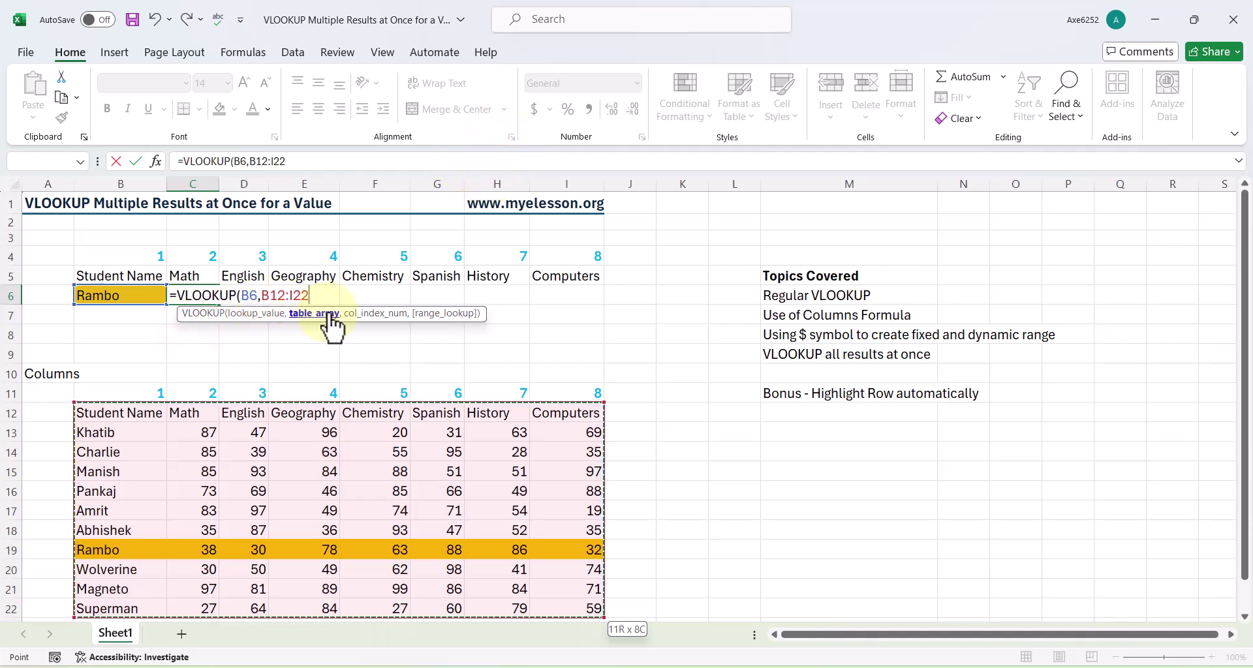
{"action": "type", "text": ",2"}
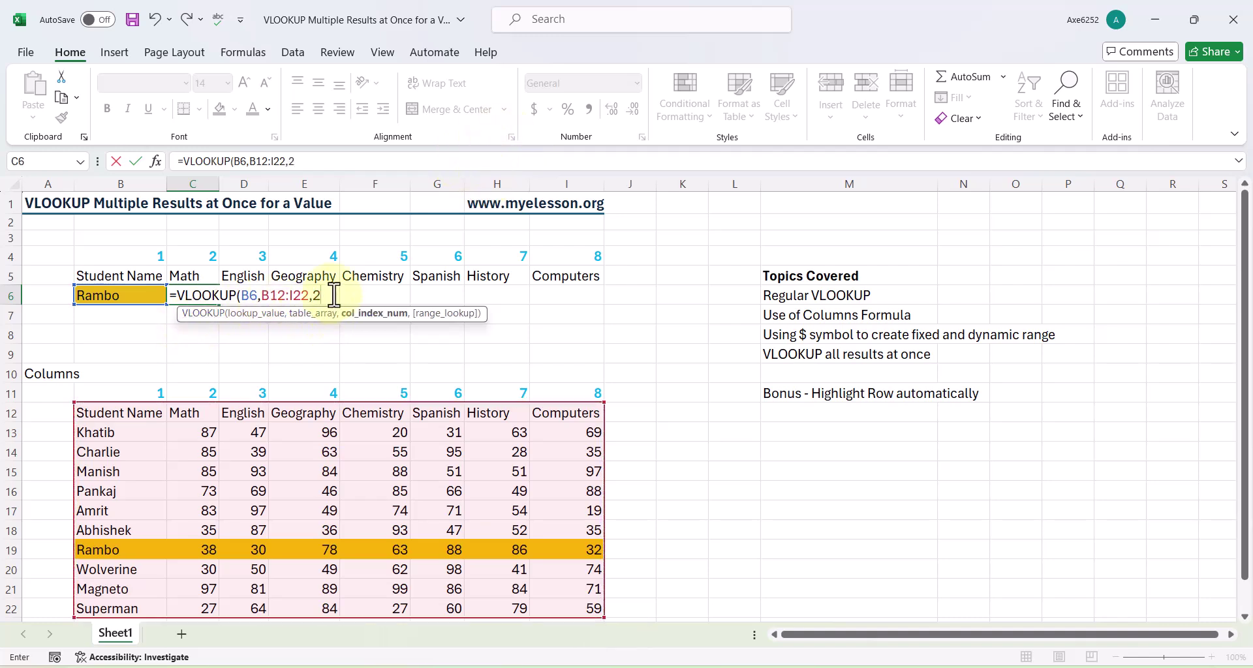
{"action": "type", "text": ",0)"}
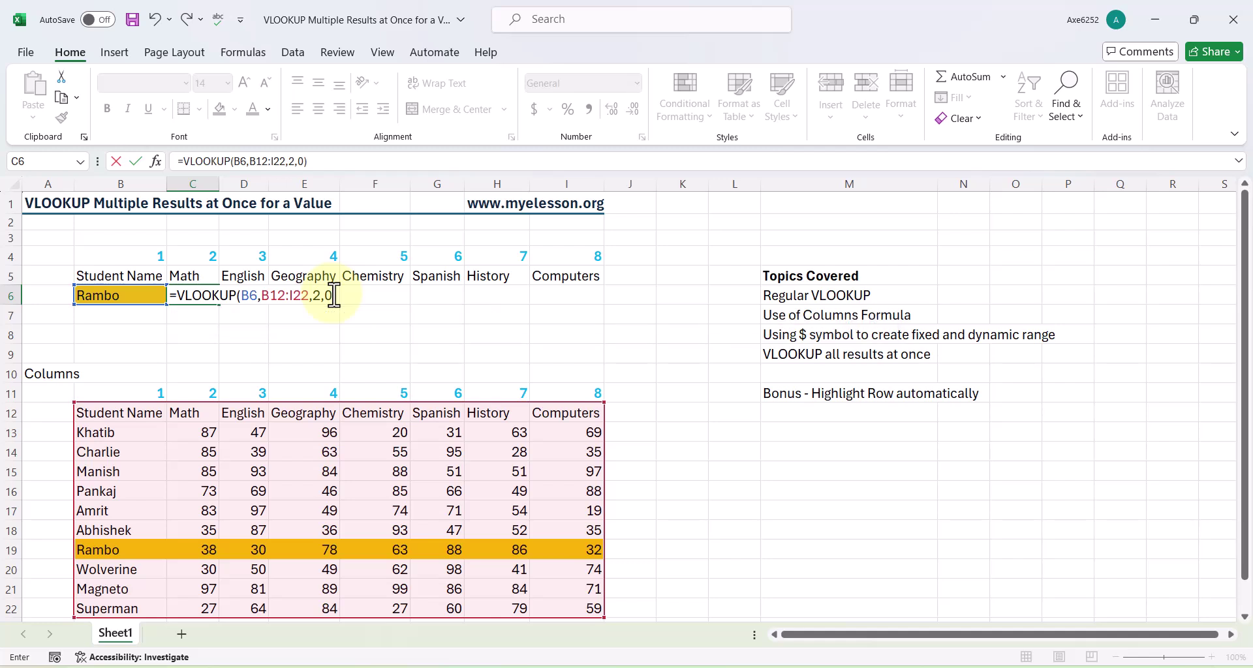
{"action": "key", "text": "Return"}
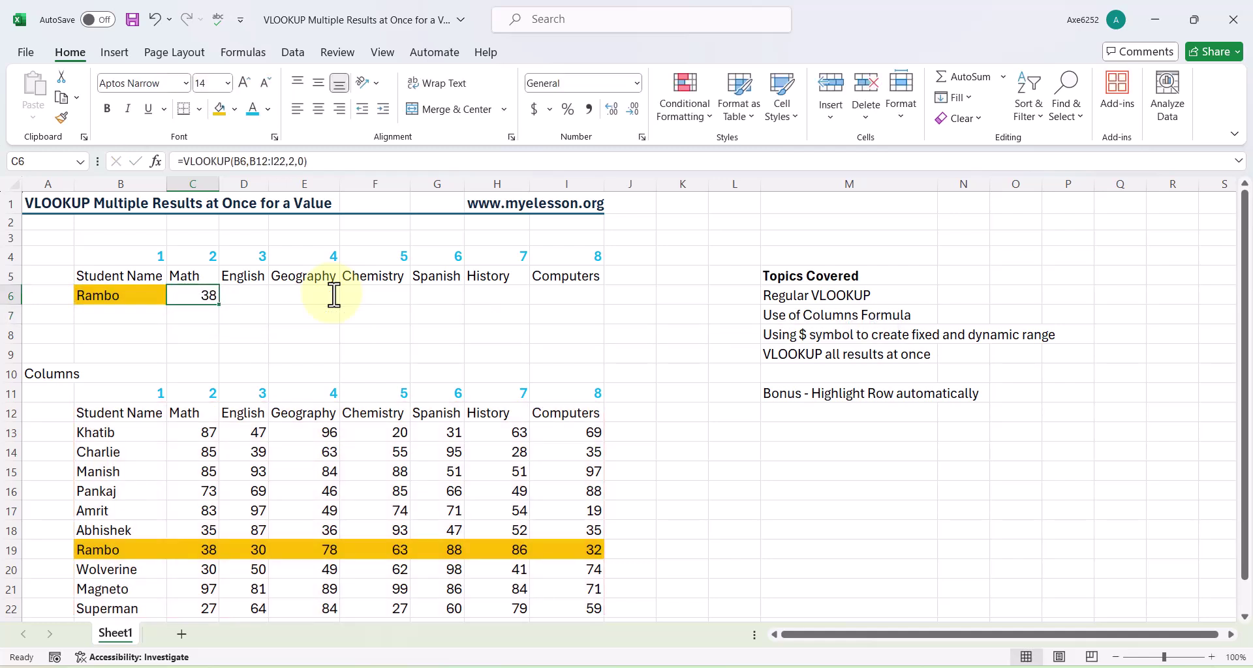
{"action": "key", "text": "Up"}
Make the B6 reference in C6's formula absolute as $B$6.
{"action": "left_click", "coordinate": [244, 163]}
{"action": "key", "text": "F4"}
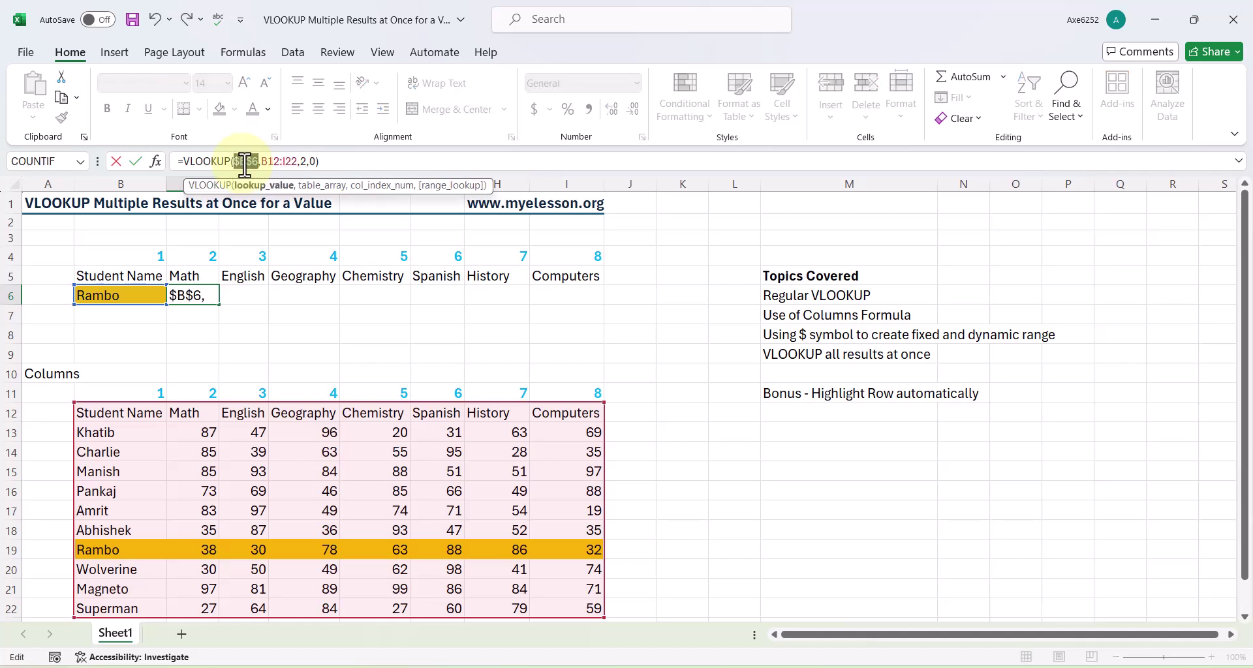
{"action": "key", "text": "Return"}
{"action": "key", "text": "Up"}
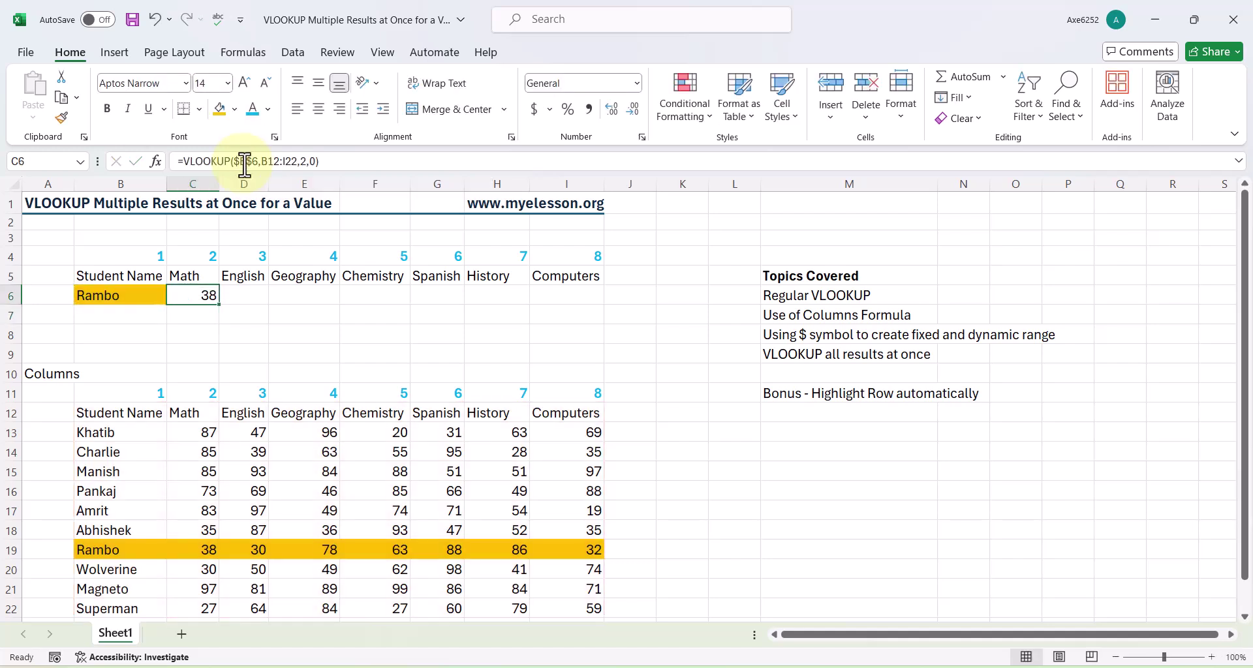
Copy C6's formula into D6, where the table range shifts to C12:J22.
{"action": "key", "text": "ctrl+c"}
{"action": "key", "text": "Right"}
{"action": "key", "text": "ctrl+v"}
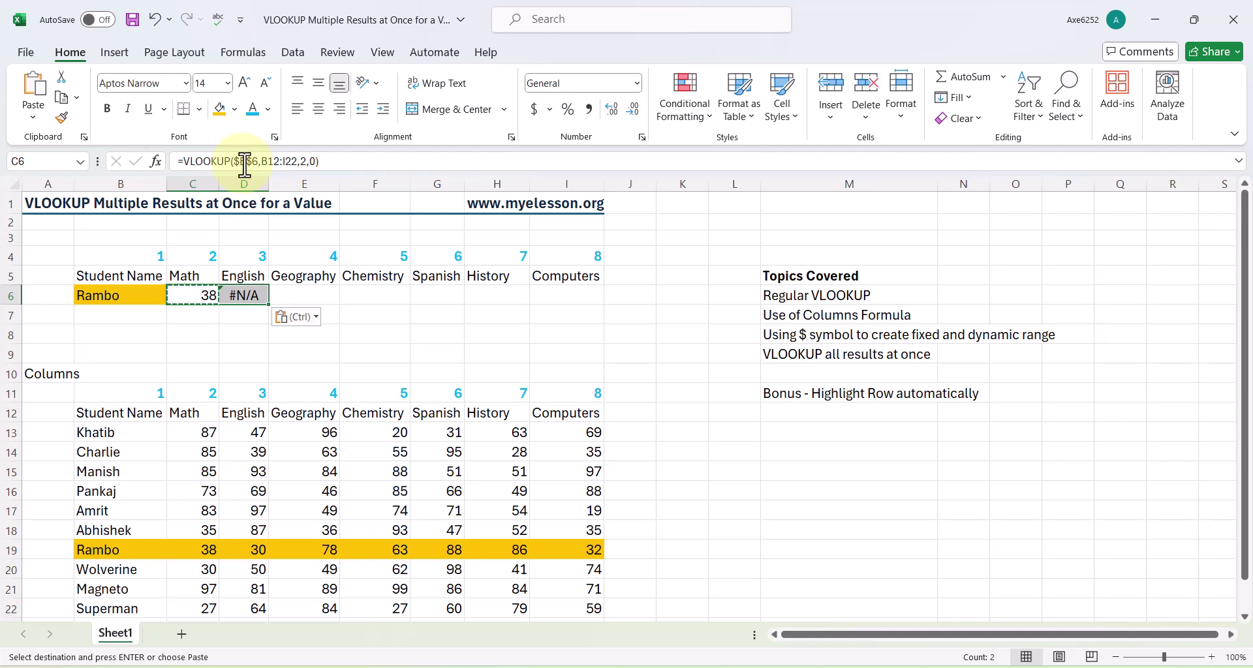
{"action": "key", "text": "Escape"}
{"action": "key", "text": "Left"}
{"action": "key", "text": "Right"}
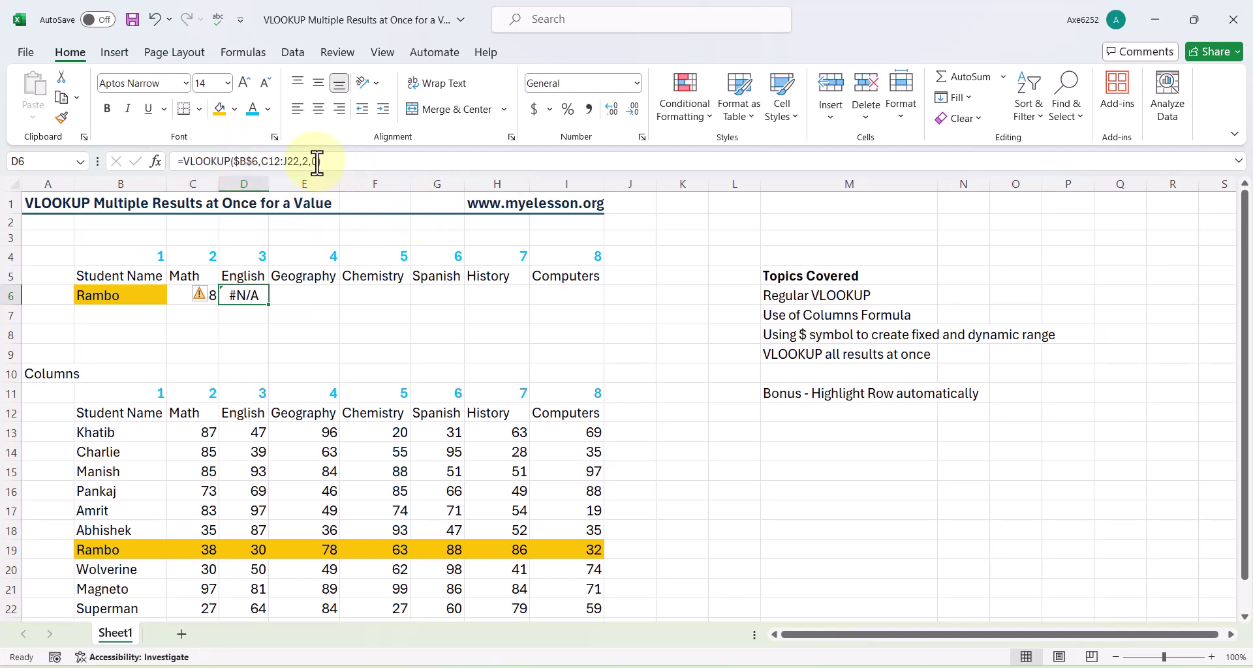
Inspect D6's #N/A formula and compare it with the Math and Student Name table headers.
{"action": "double_click", "coordinate": [247, 296]}
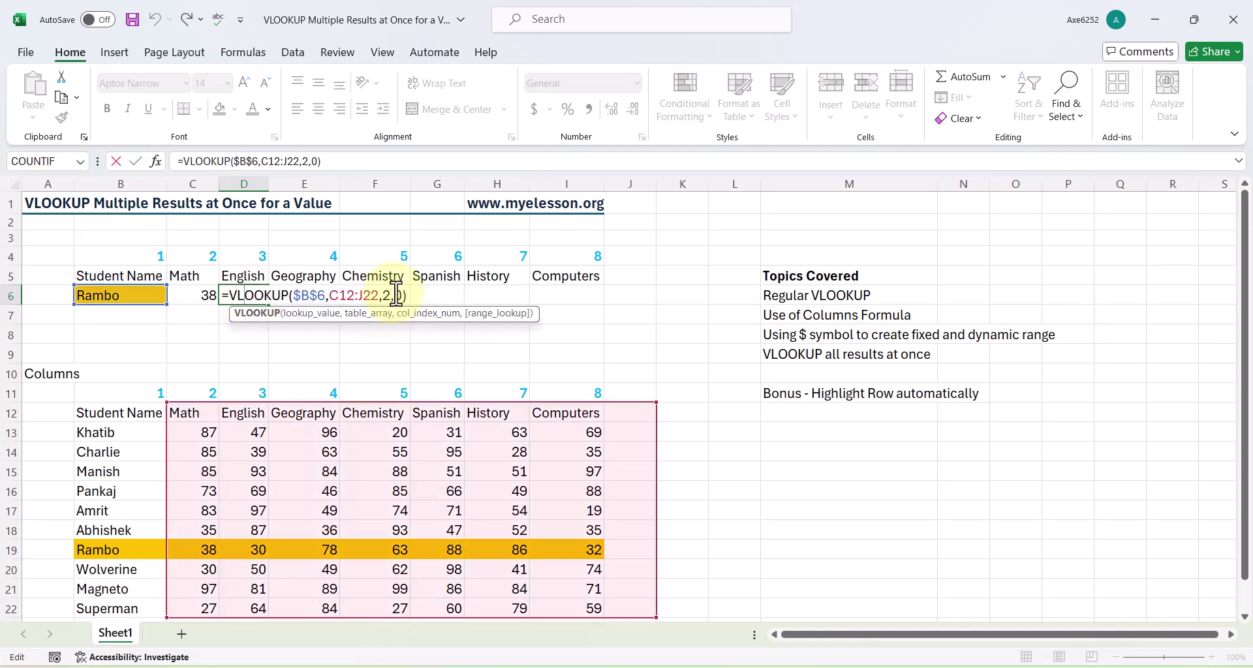
{"action": "left_click", "coordinate": [393, 296]}
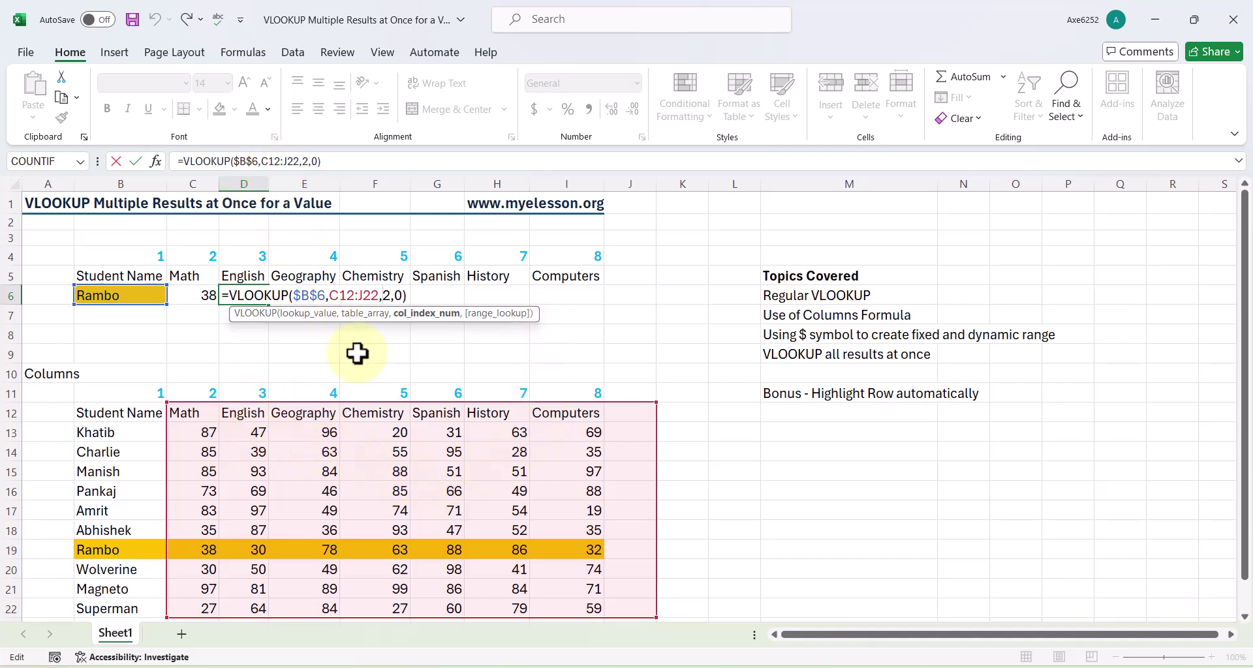
{"action": "key", "text": "Return"}
{"action": "key", "text": "Up"}
{"action": "key", "text": "Down"}
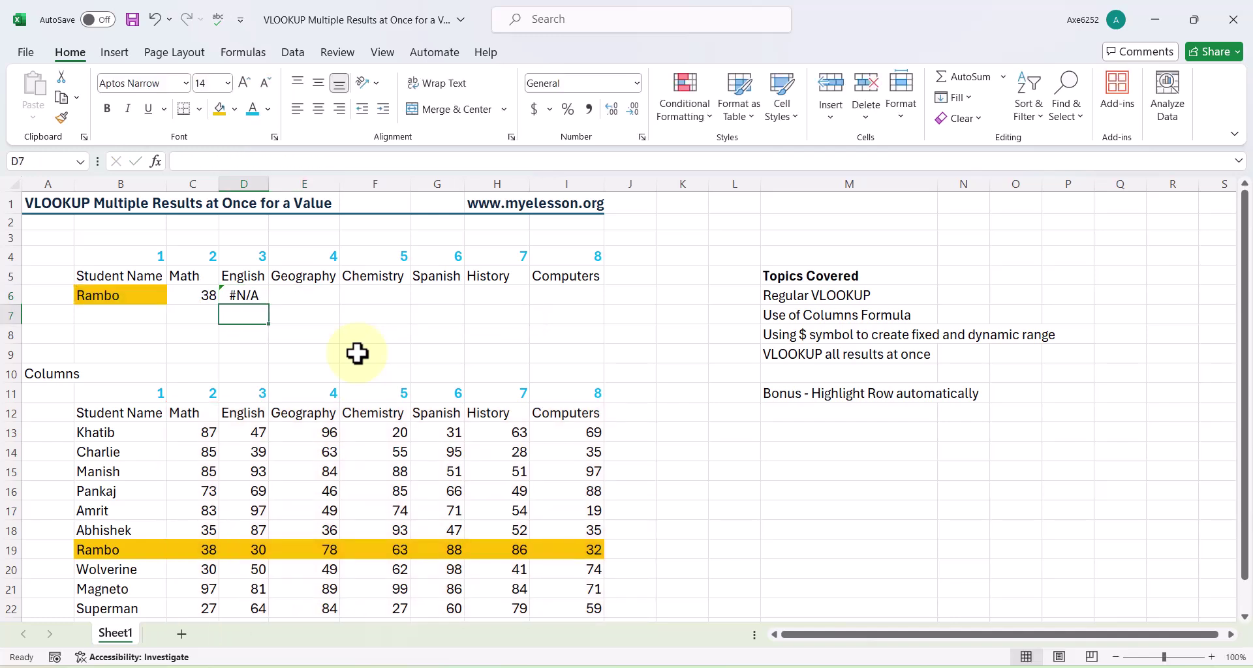
{"action": "key", "text": "Down"}
{"action": "key", "text": "Down"}
{"action": "key", "text": "Down"}
{"action": "key", "text": "Down"}
{"action": "key", "text": "Down"}
{"action": "key", "text": "Left"}
{"action": "key", "text": "Left"}
{"action": "key", "text": "Right"}
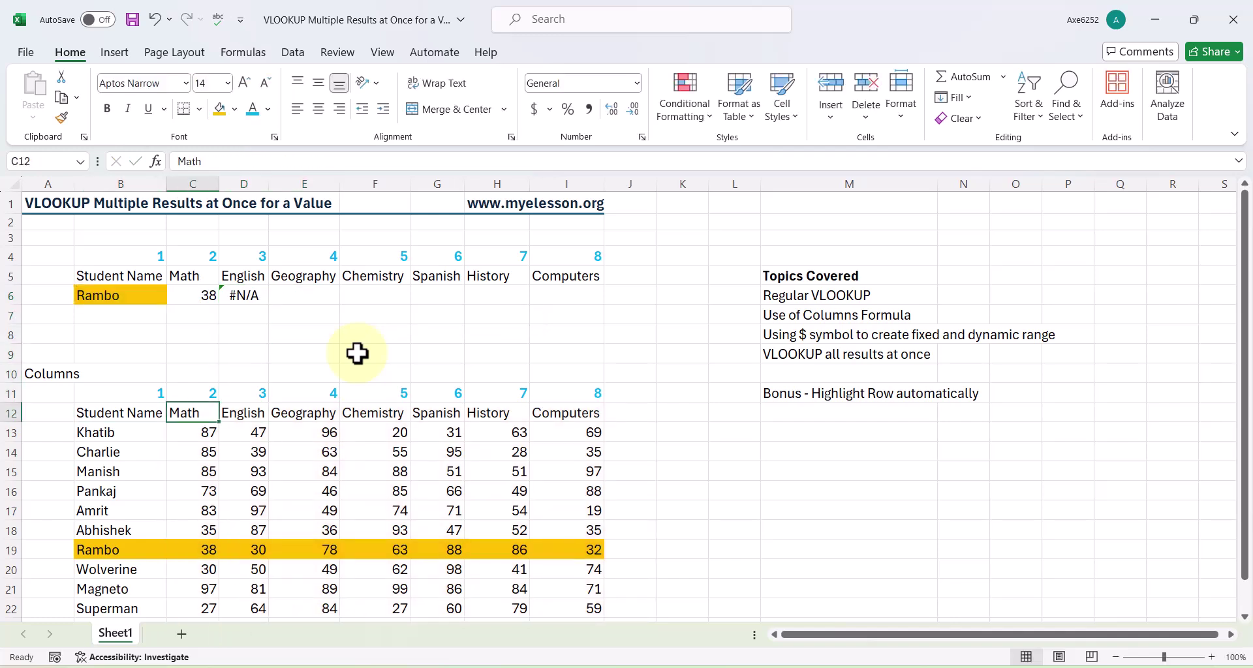
{"action": "key", "text": "Up"}
{"action": "key", "text": "Up"}
{"action": "key", "text": "Up"}
{"action": "key", "text": "Up"}
{"action": "key", "text": "Up"}
{"action": "key", "text": "Right"}
{"action": "key", "text": "Up"}
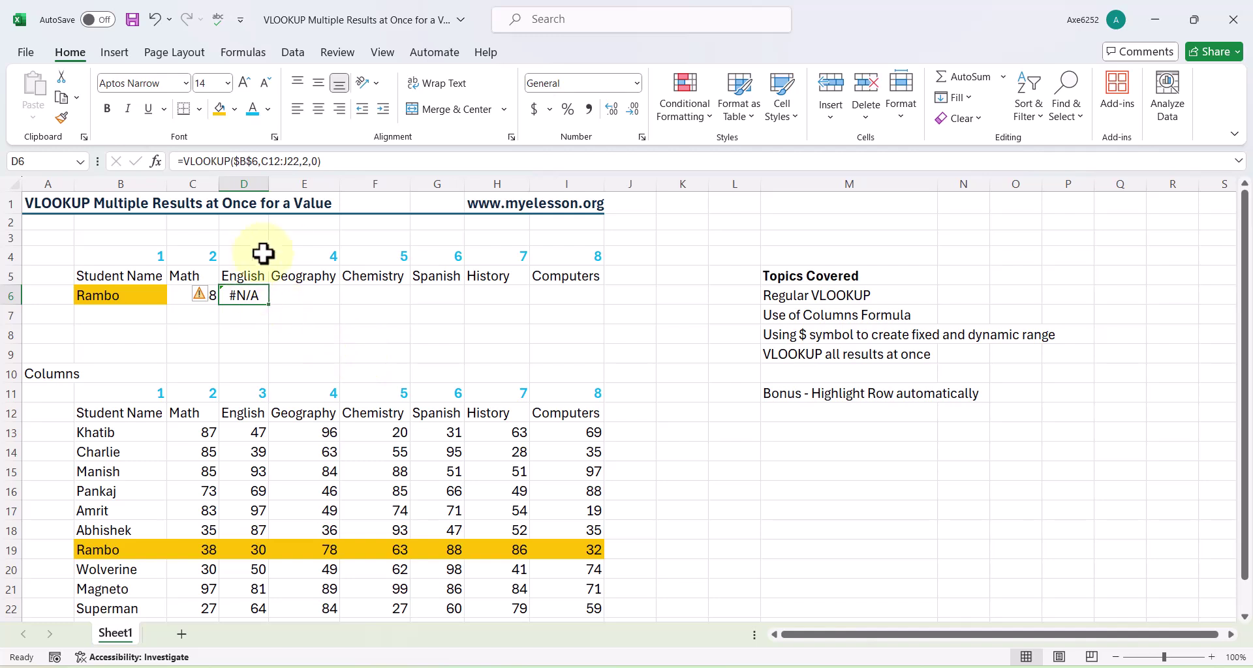
Correct D6's table range back to B12:I22.
{"action": "left_click", "coordinate": [274, 161]}
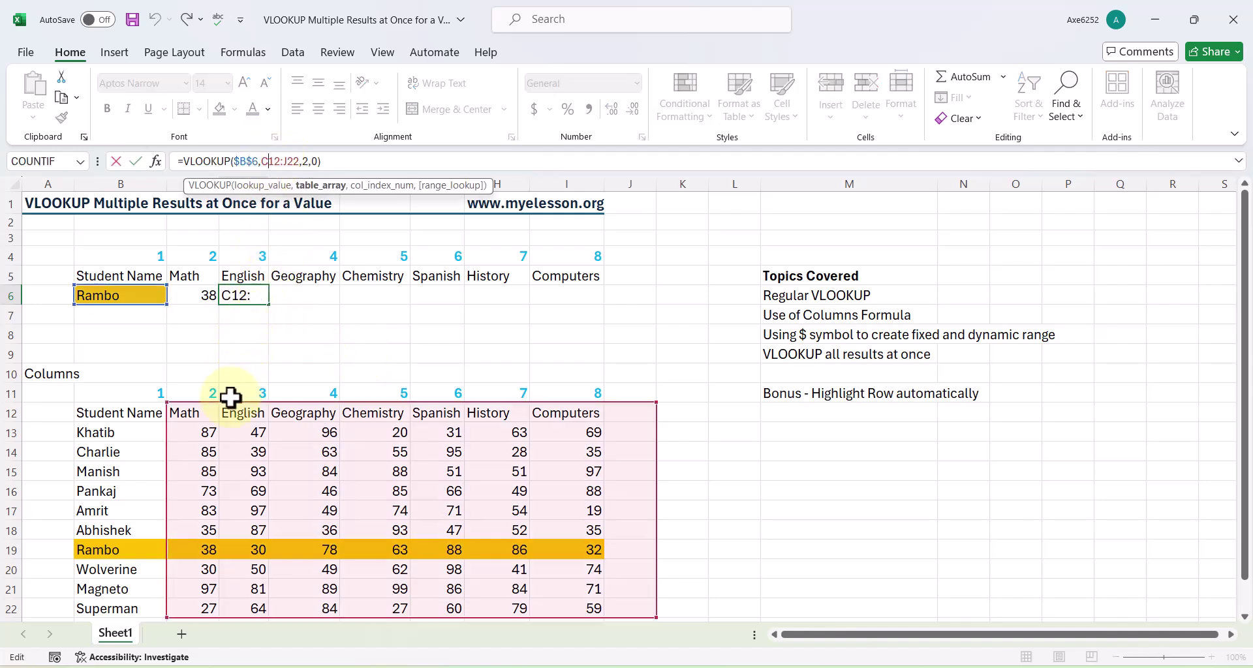
{"action": "left_click_drag", "start_coordinate": [230, 401], "coordinate": [190, 401]}
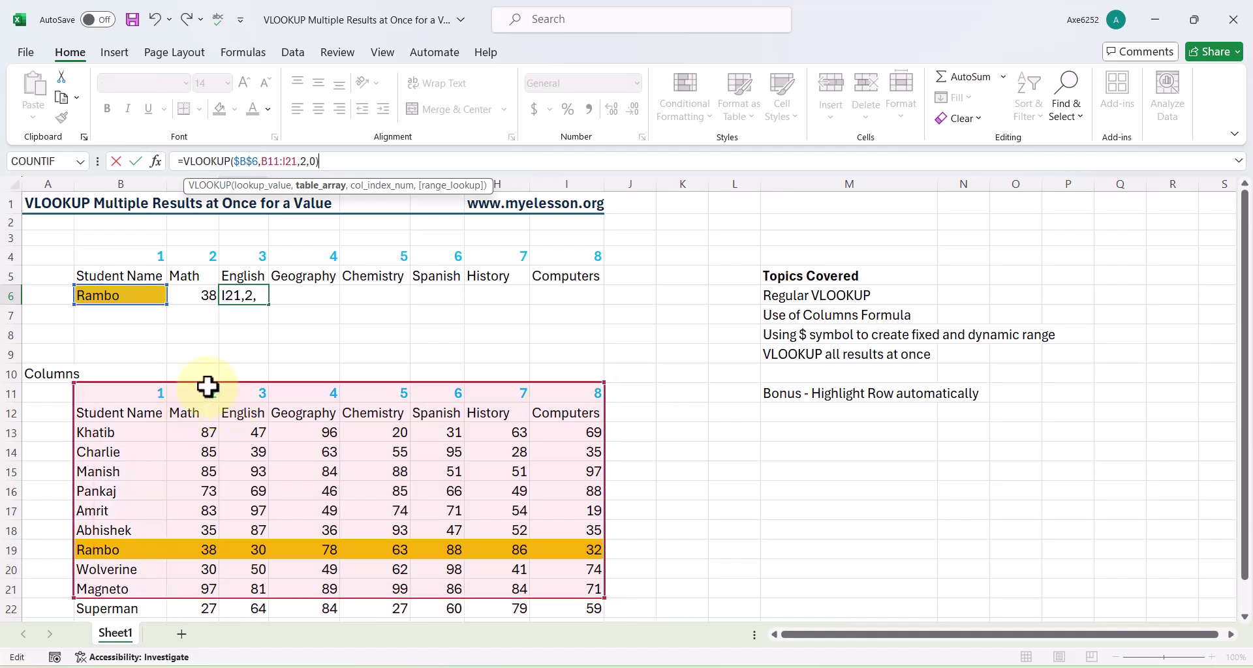
{"action": "left_click_drag", "start_coordinate": [211, 385], "coordinate": [210, 404]}
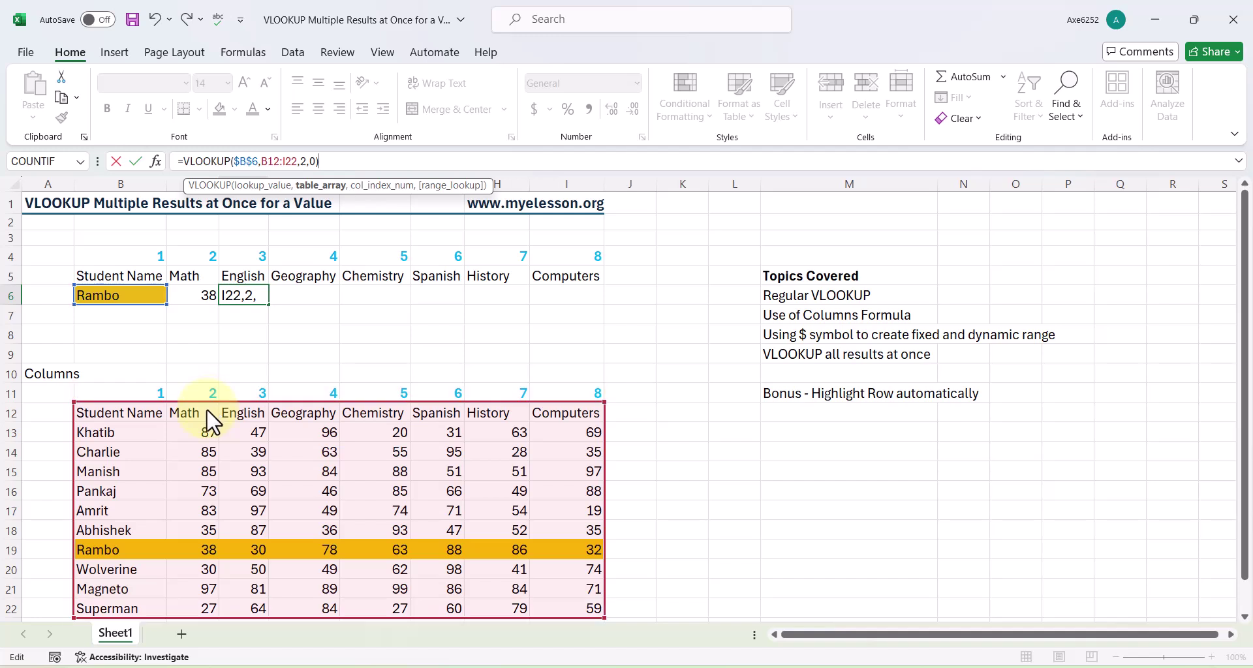
{"action": "key", "text": "Return"}
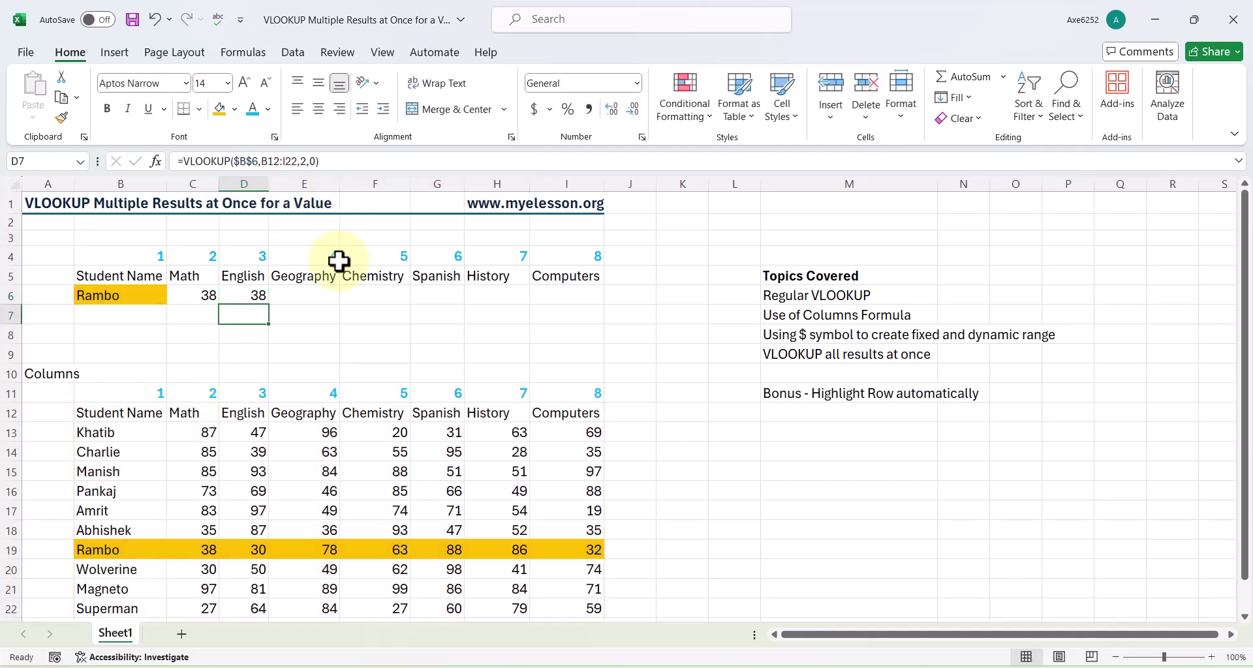
{"action": "key", "text": "Up"}
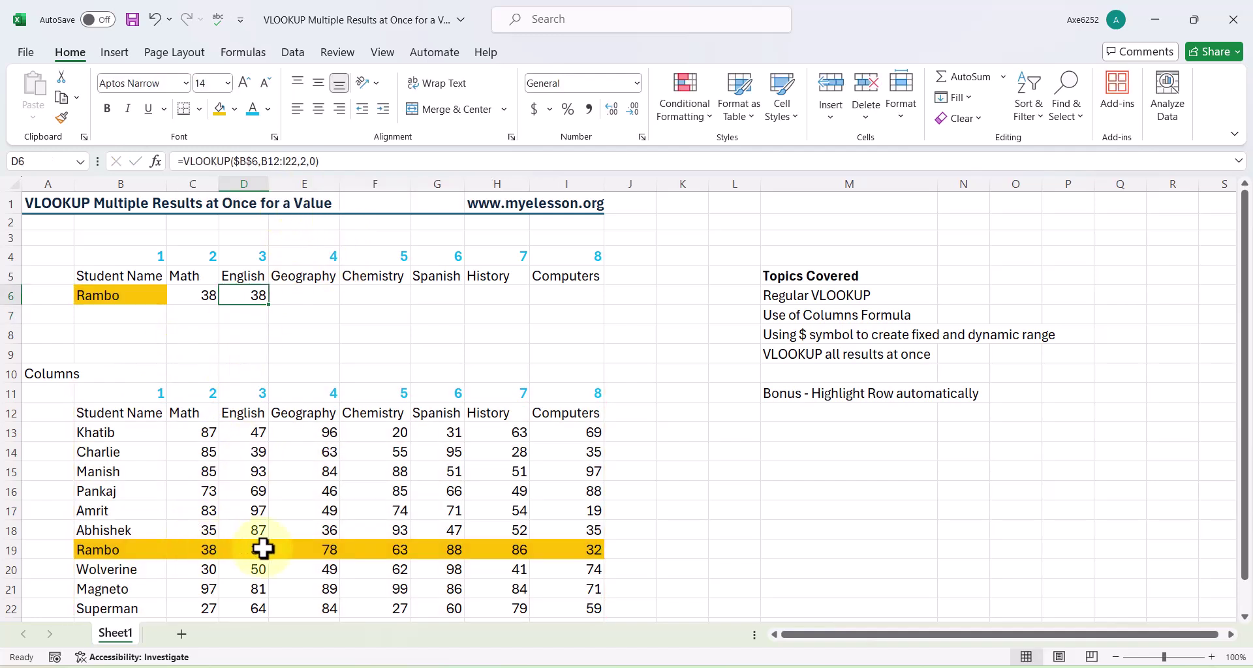
Change D6's column index to 3 so it returns the English score 30.
{"action": "double_click", "coordinate": [250, 294]}
{"action": "left_click", "coordinate": [390, 297]}
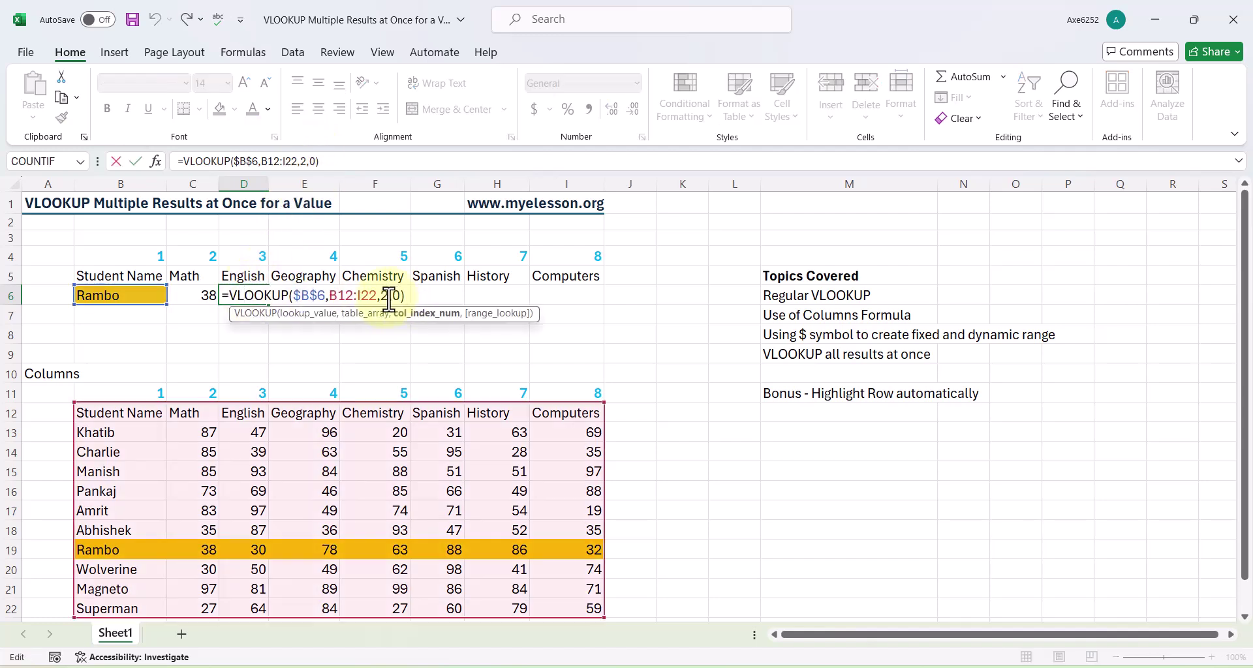
{"action": "key", "text": "BackSpace"}
{"action": "type", "text": "3"}
{"action": "key", "text": "Return"}
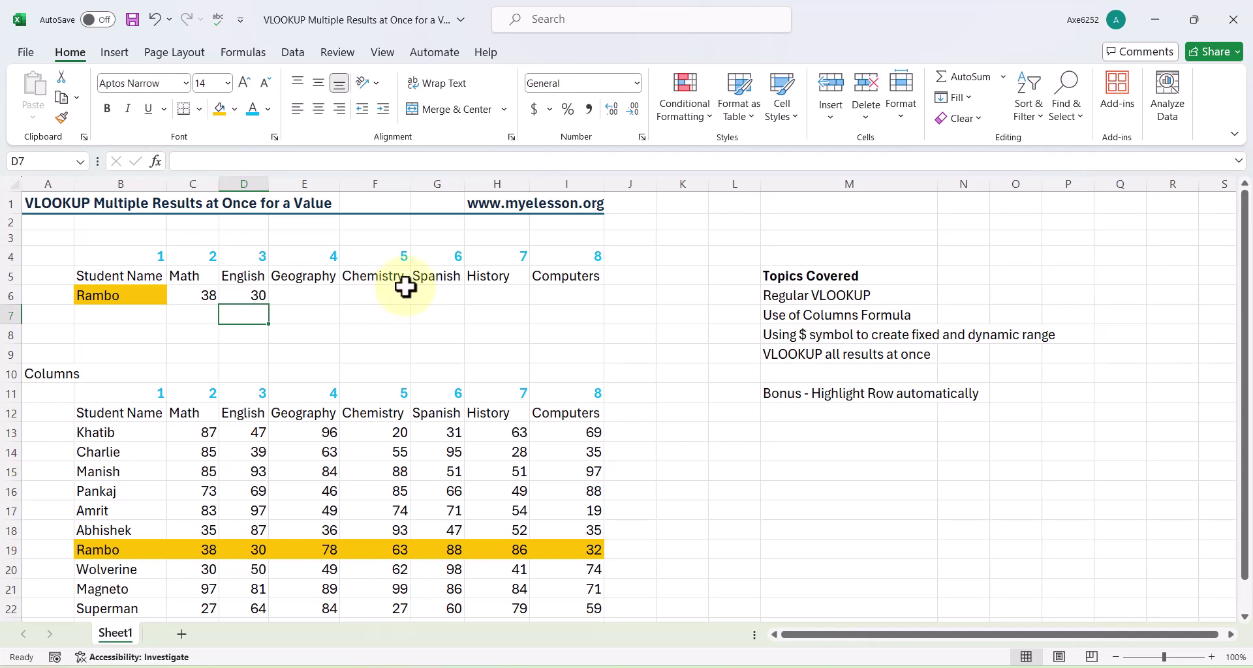
Delete the trial scores from C6:I6 and return to C6.
{"action": "left_click", "coordinate": [250, 293]}
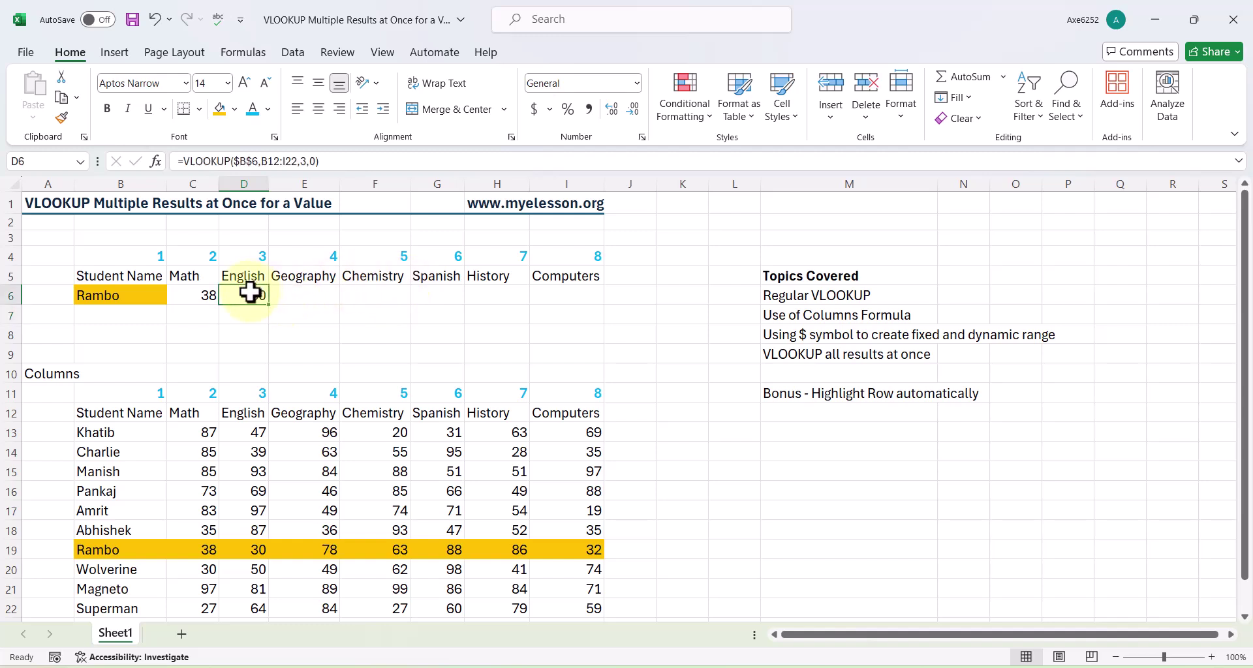
{"action": "key", "text": "Left"}
{"action": "key", "text": "shift+Right"}
{"action": "key", "text": "shift+Right"}
{"action": "key", "text": "shift+Right"}
{"action": "key", "text": "shift+Right"}
{"action": "key", "text": "shift+Right"}
{"action": "key", "text": "shift+Right"}
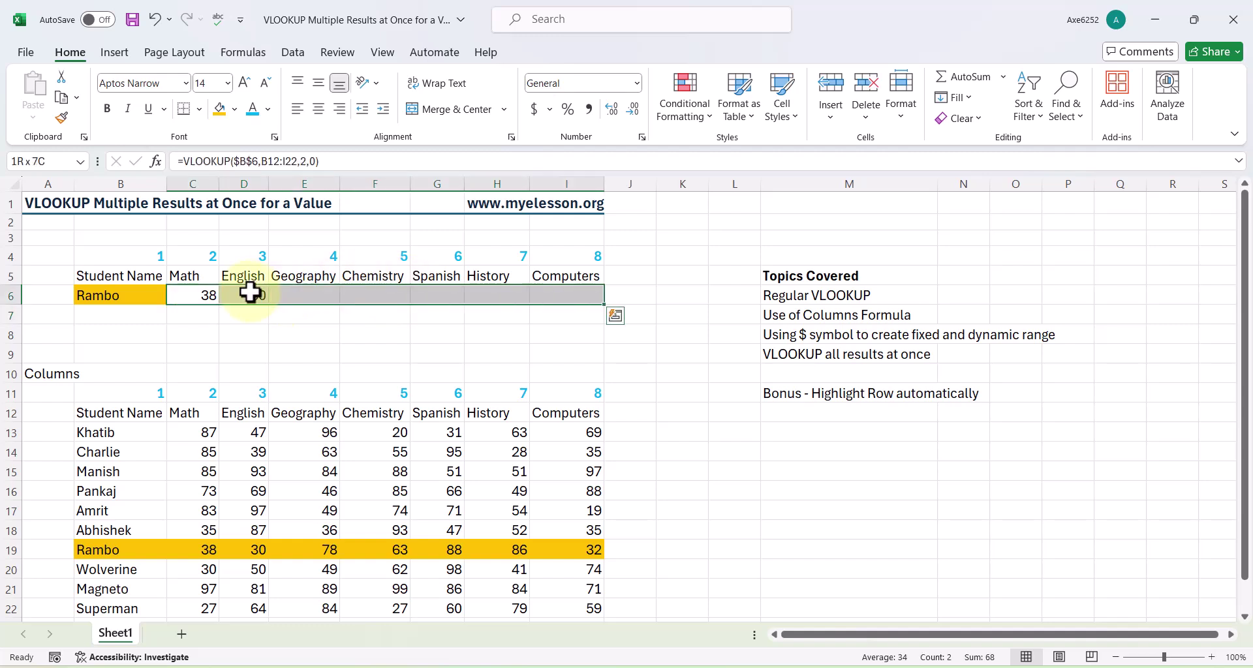
{"action": "key", "text": "Delete"}
{"action": "key", "text": "shift+Left"}
{"action": "key", "text": "shift+Left"}
{"action": "key", "text": "shift+Left"}
{"action": "key", "text": "shift+Left"}
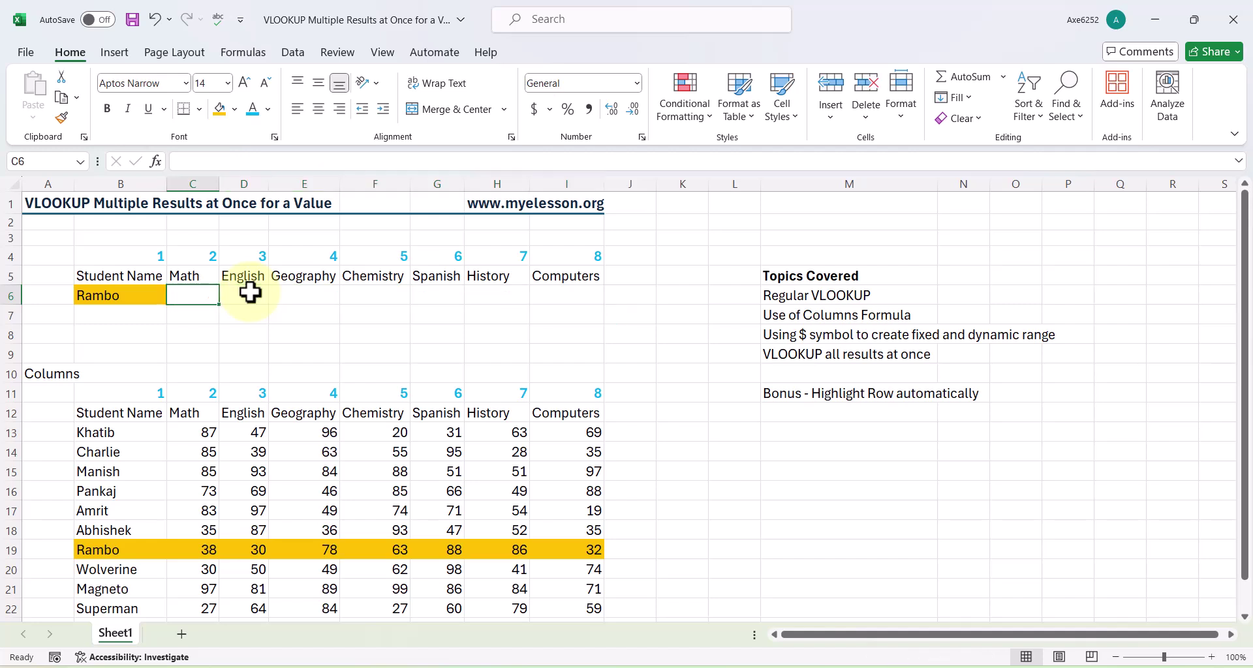
Begin C6 as =VLOOKUP($B$6,$B$12:$I$22, with both the name and table references locked.
{"action": "type", "text": "=v"}
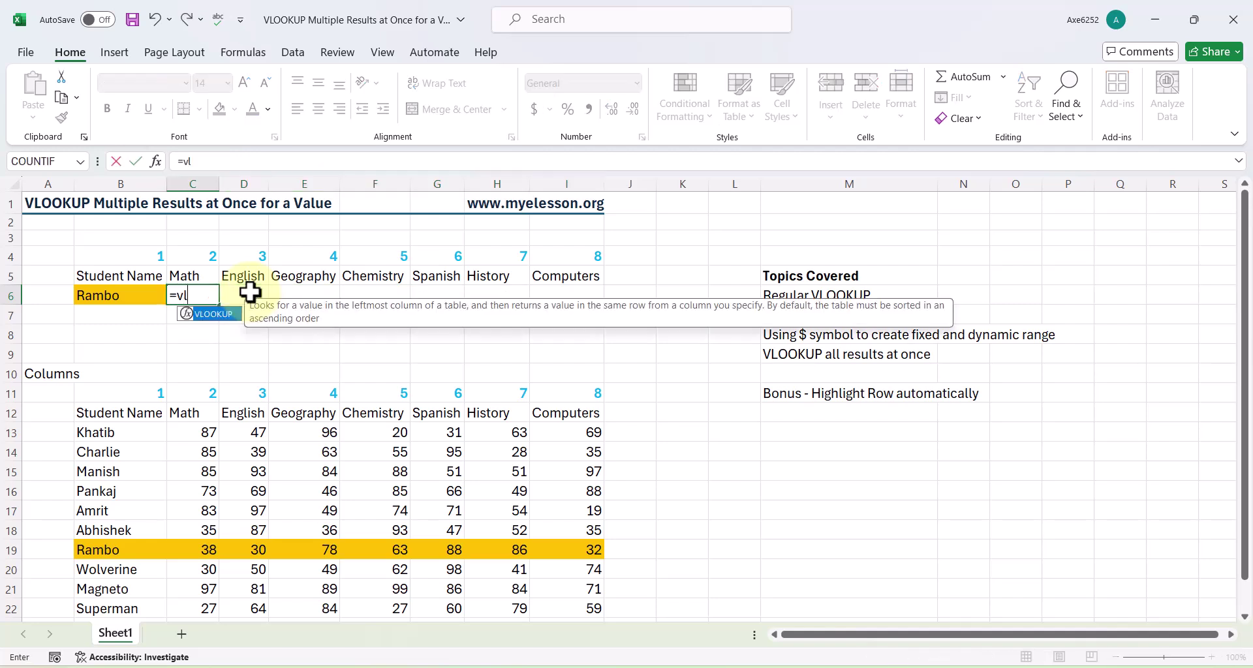
{"action": "type", "text": "l"}
{"action": "key", "text": "Tab"}
{"action": "key", "text": "Left"}
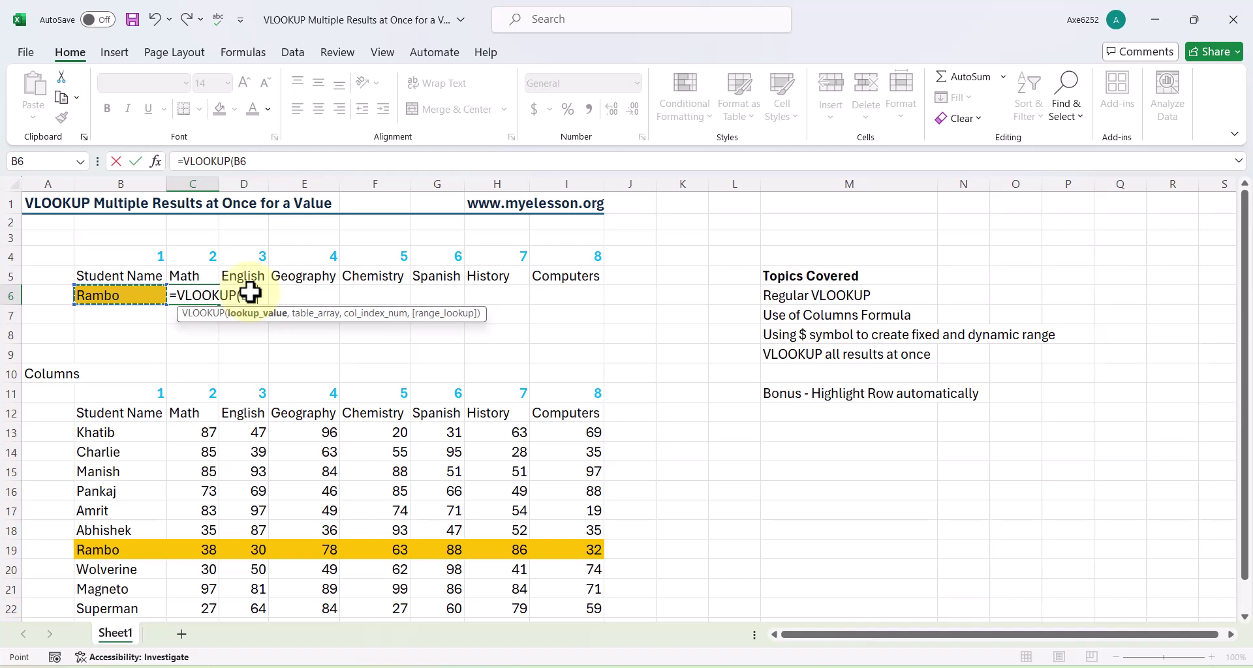
{"action": "key", "text": "F4"}
{"action": "type", "text": "$B$6,"}
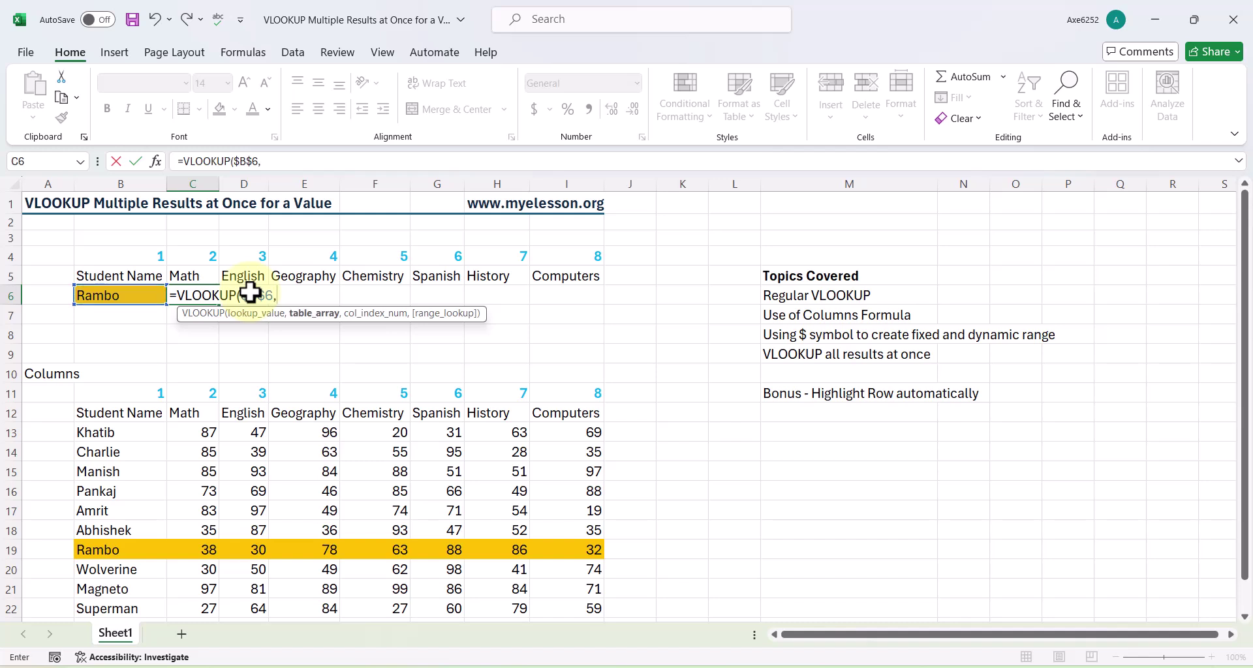
{"action": "key", "text": "Down"}
{"action": "key", "text": "Down"}
{"action": "key", "text": "Down"}
{"action": "key", "text": "Down"}
{"action": "key", "text": "Down"}
{"action": "key", "text": "Left"}
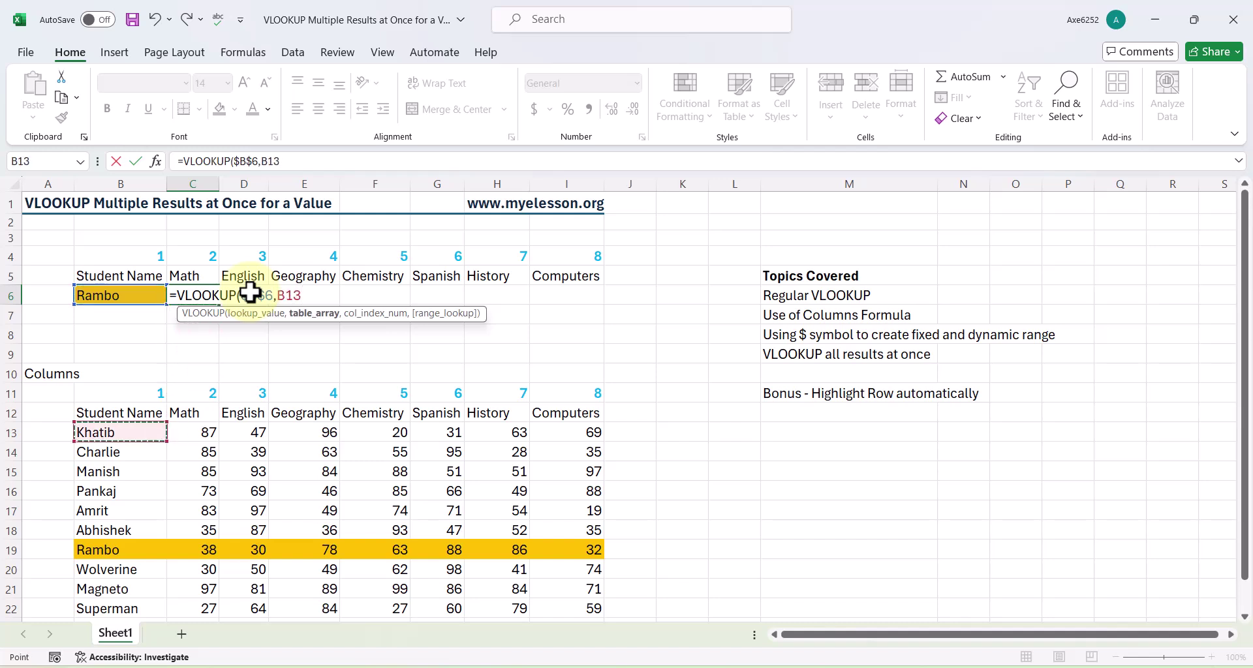
{"action": "key", "text": "ctrl+shift+Right"}
{"action": "key", "text": "ctrl+shift+Down"}
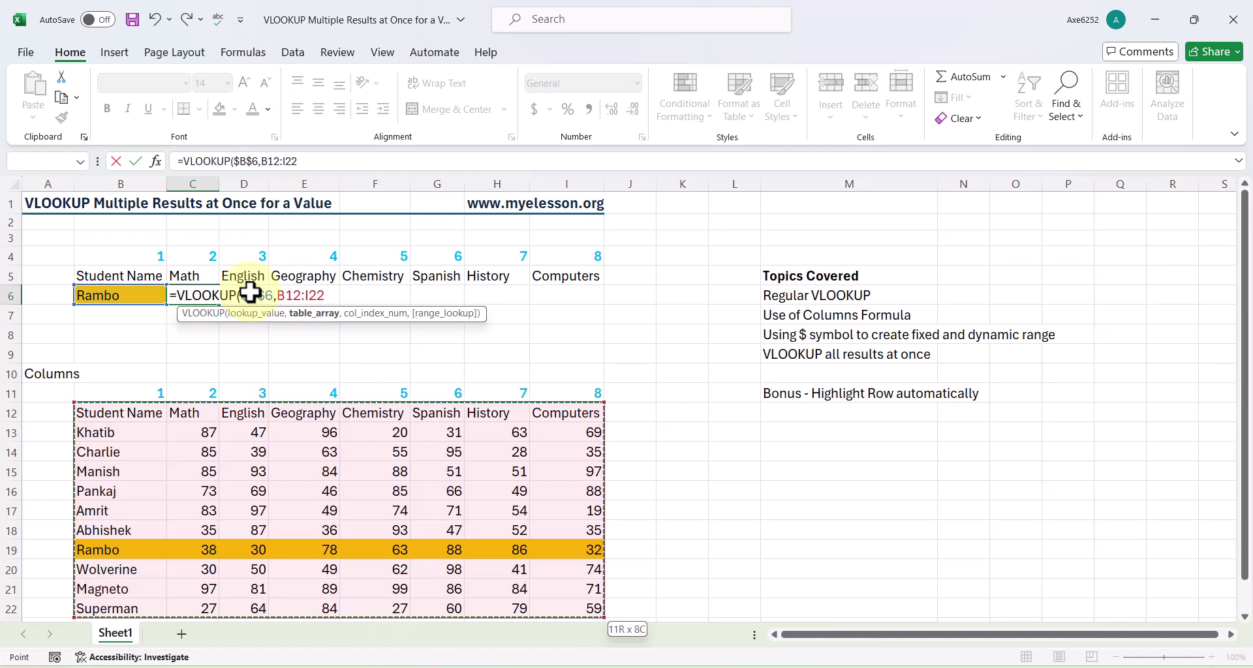
{"action": "key", "text": "F4"}
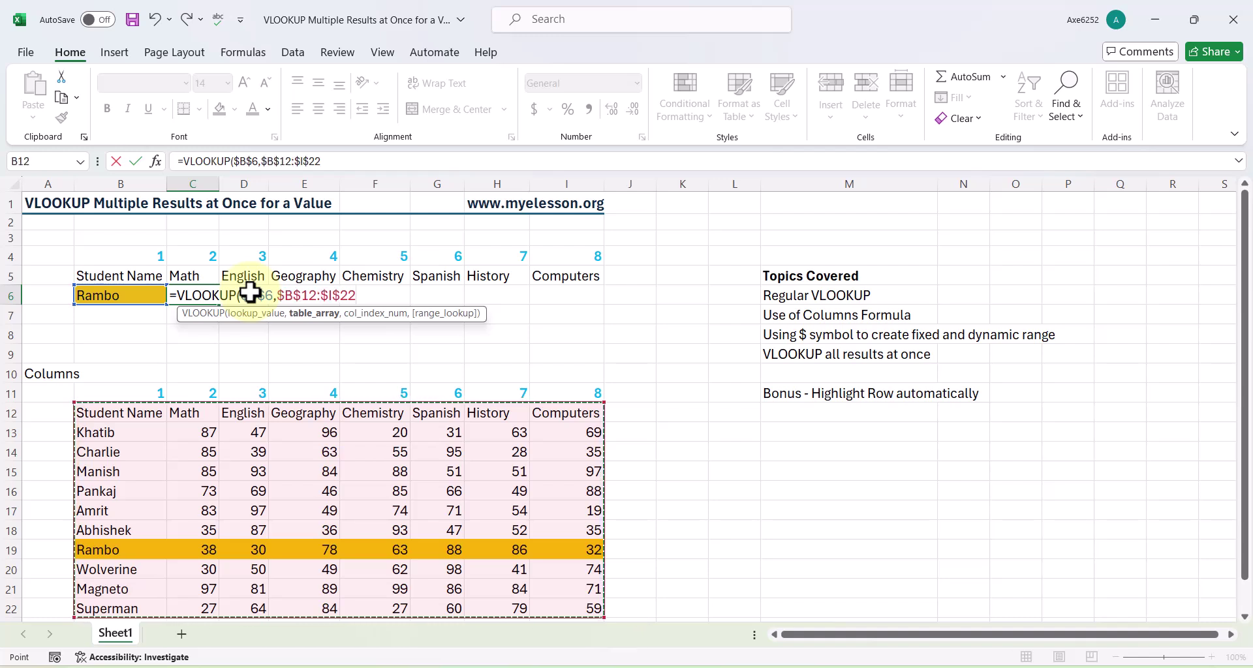
{"action": "type", "text": ","}
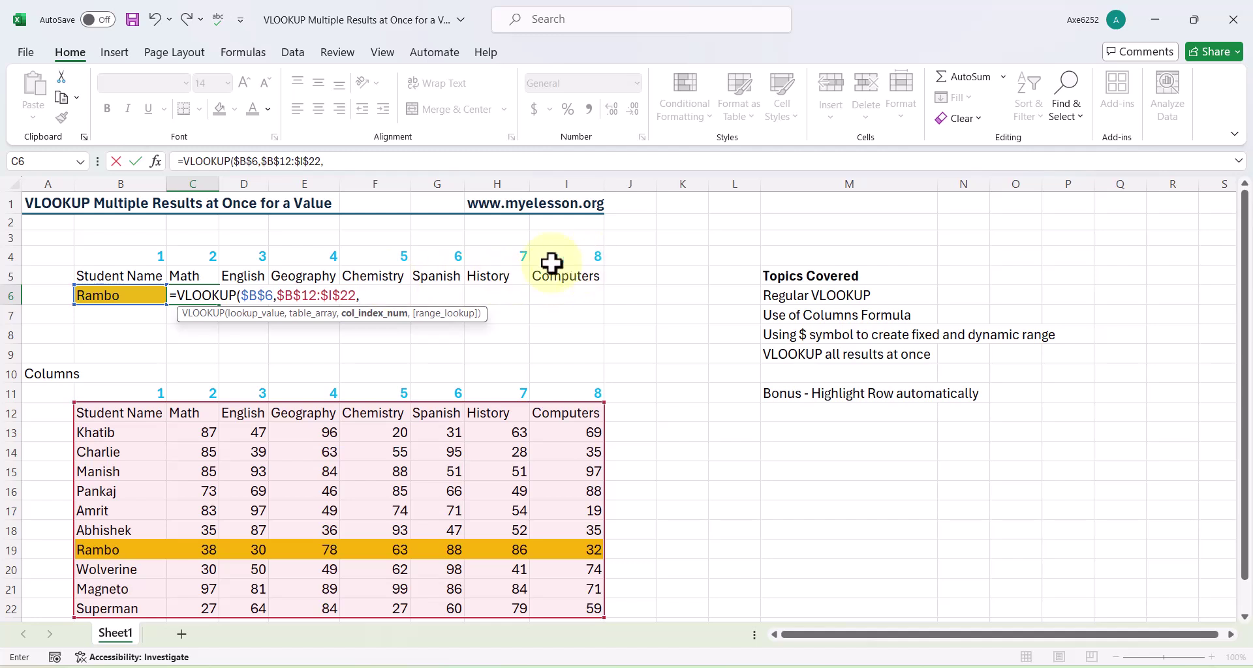
Finish C6 as =VLOOKUP($B$6,$B$12:$I$22,COLUMNS($B12:C12),0), returning Math score 38.
{"action": "type", "text": "colu"}
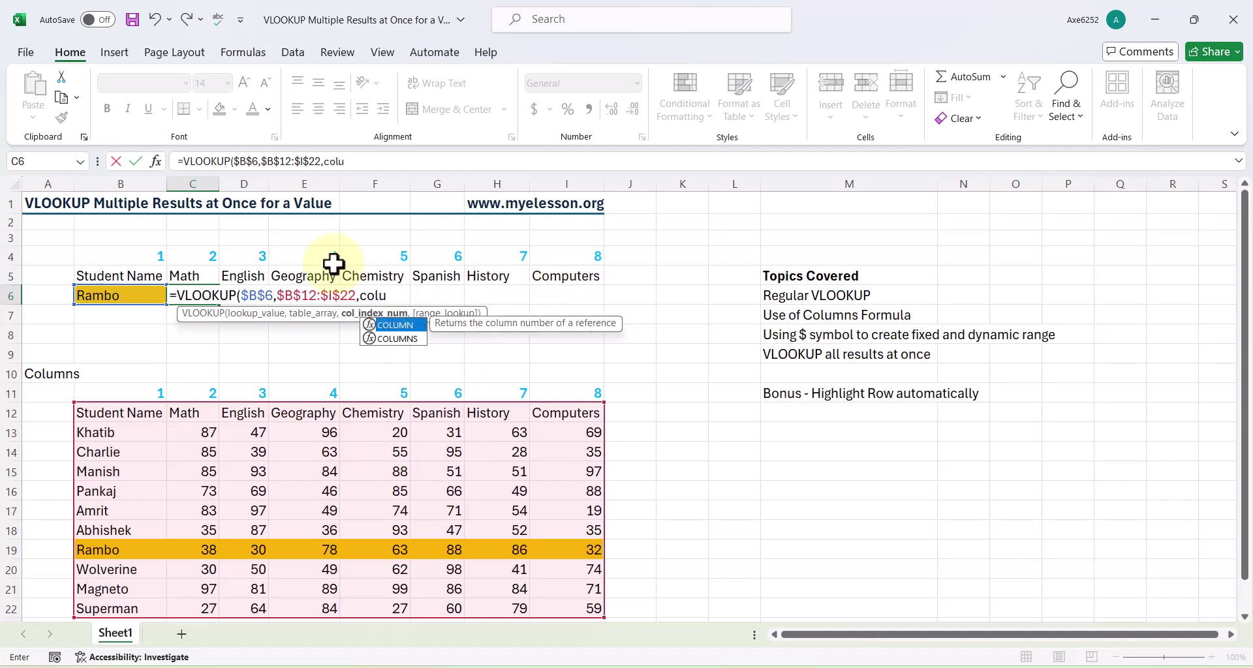
{"action": "type", "text": "m"}
{"action": "key", "text": "Tab"}
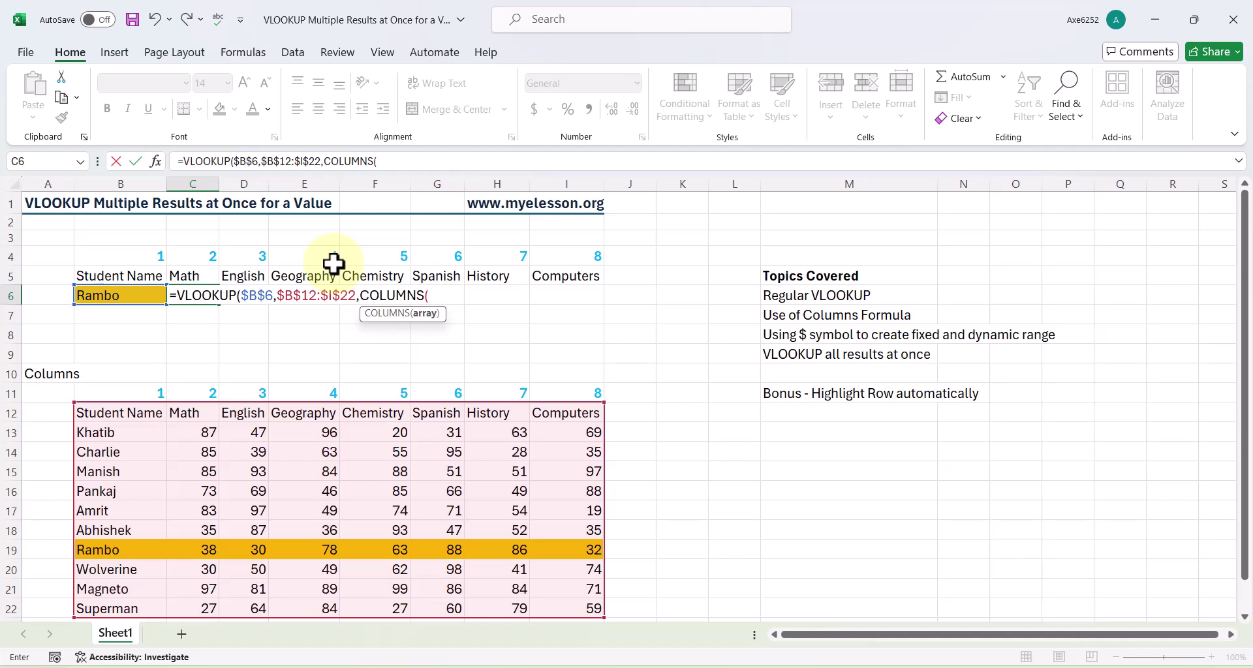
{"action": "left_click_drag", "start_coordinate": [107, 413], "coordinate": [111, 418]}
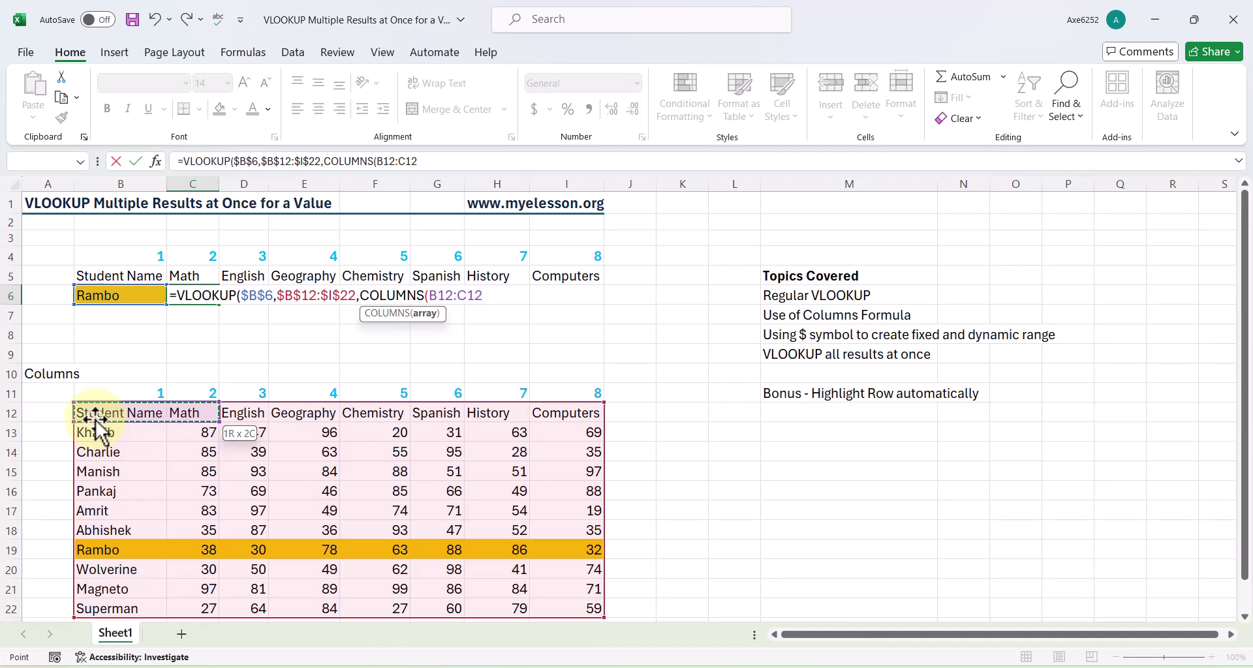
{"action": "left_click_drag", "start_coordinate": [96, 424], "coordinate": [200, 416]}
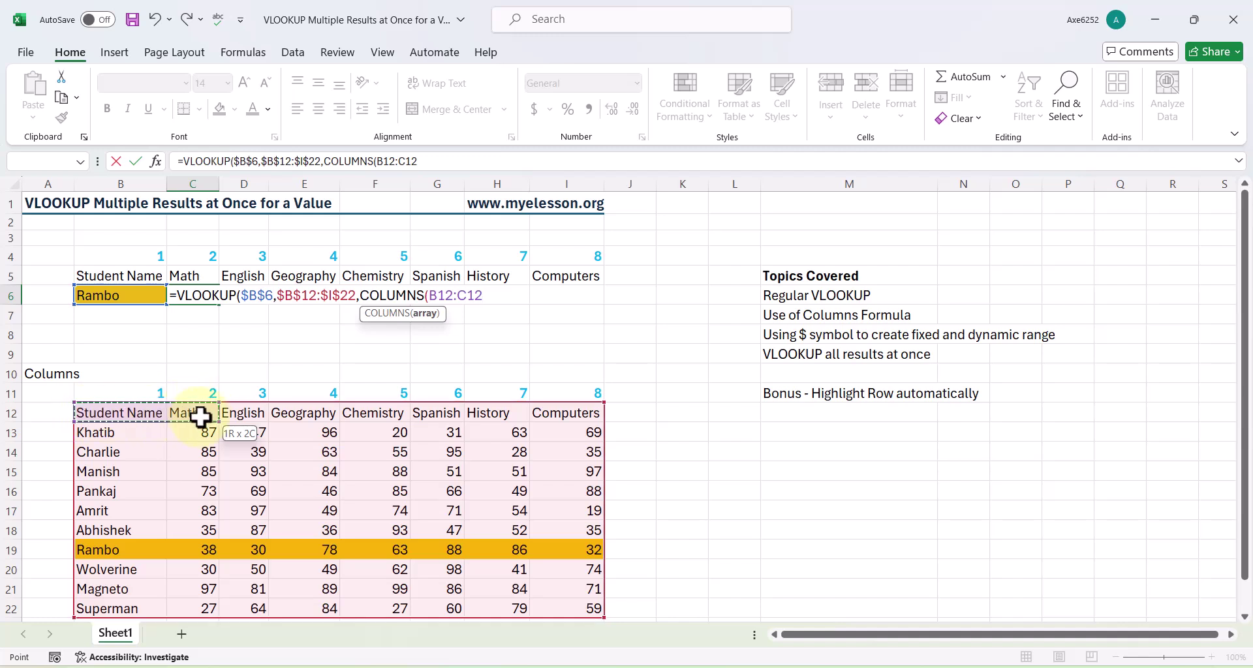
{"action": "left_click_drag", "start_coordinate": [199, 416], "coordinate": [200, 417]}
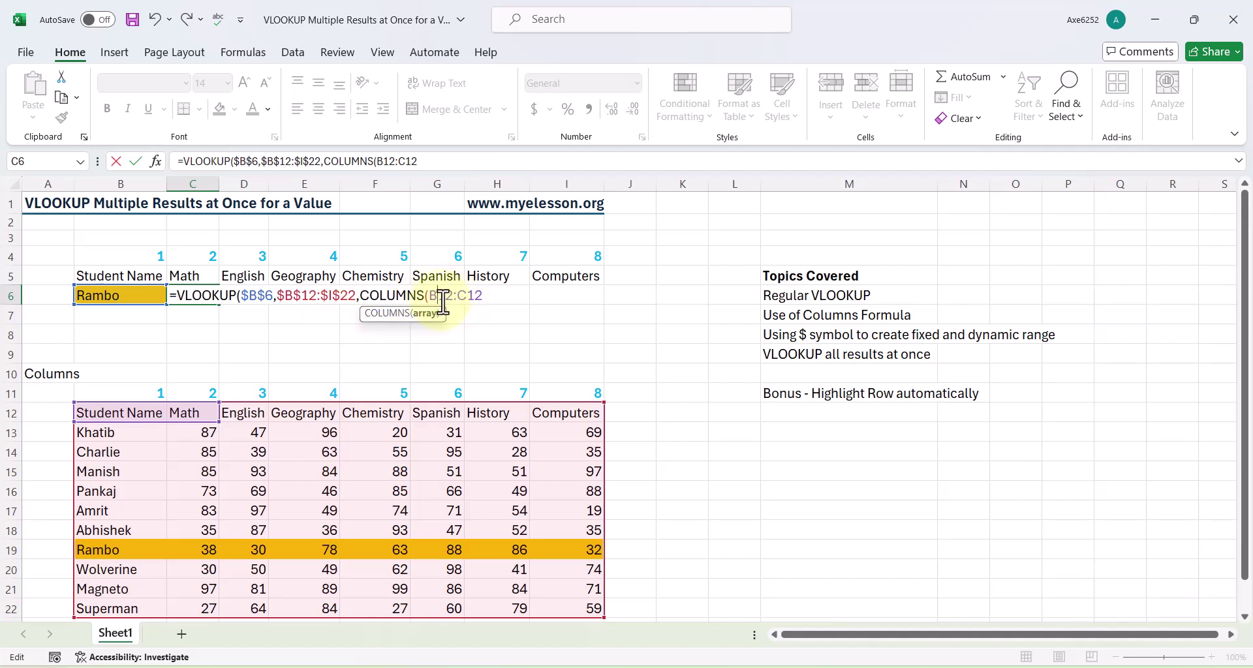
{"action": "type", "text": "$"}
{"action": "left_click", "coordinate": [446, 163]}
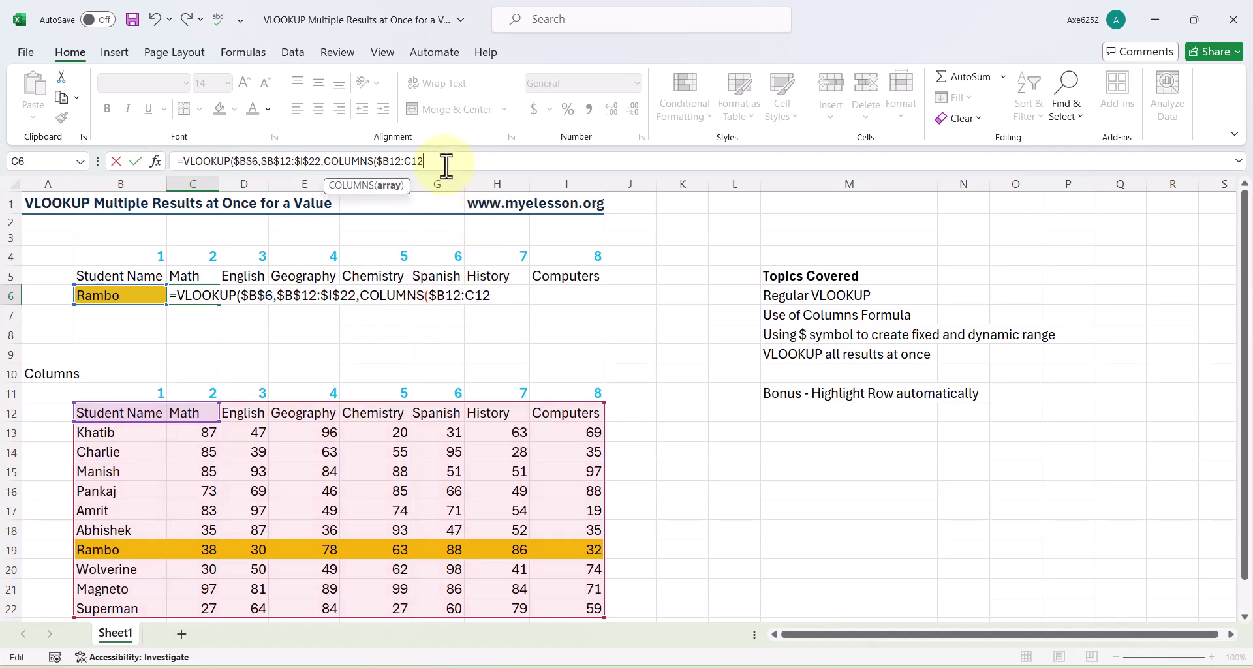
{"action": "type", "text": ")"}
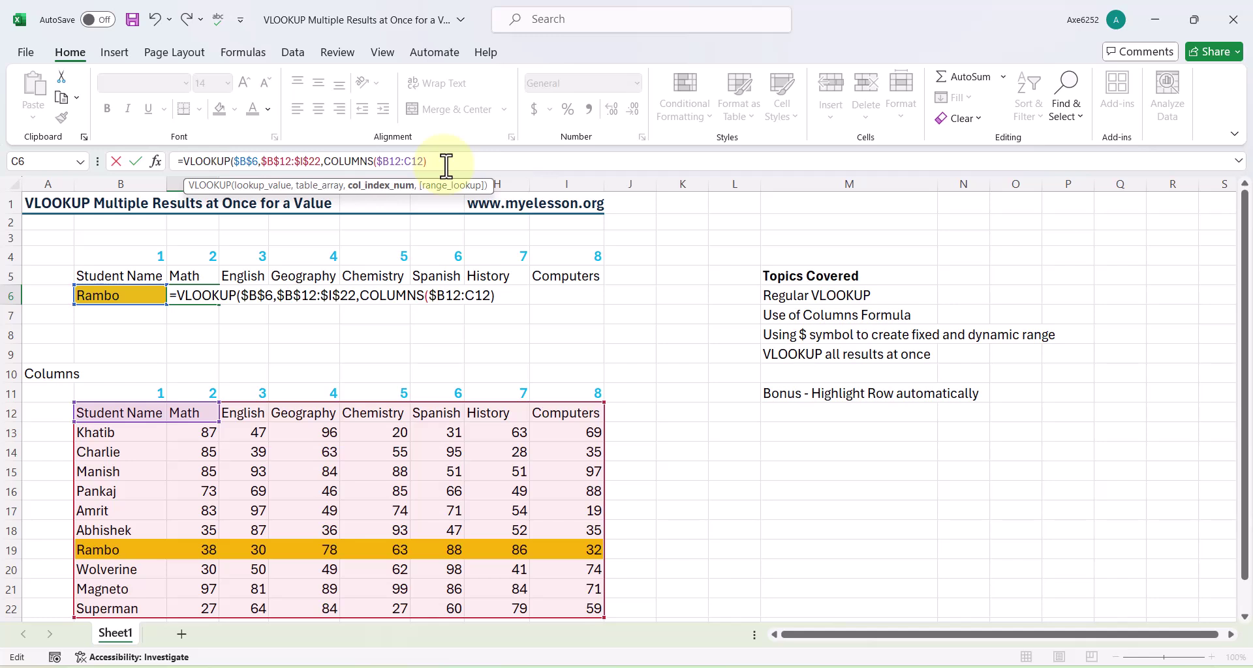
{"action": "type", "text": ",0)"}
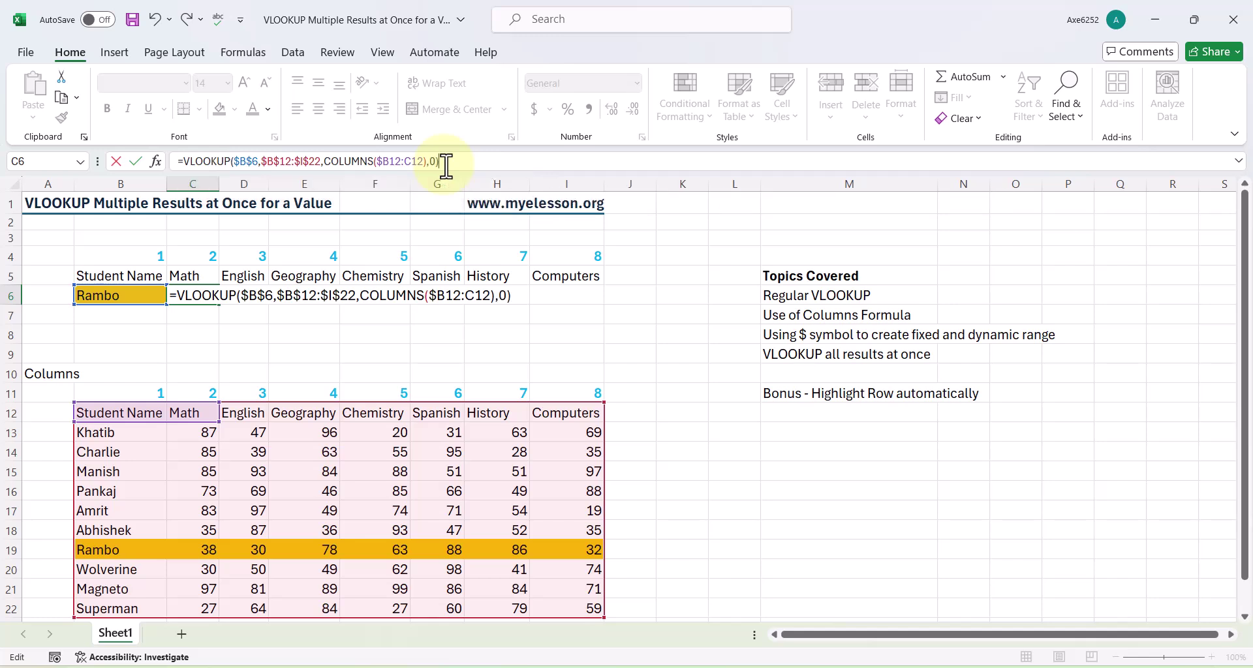
{"action": "key", "text": "Return"}
Copy C6's lookup formula across row 6 through the Computers column.
{"action": "key", "text": "Up"}
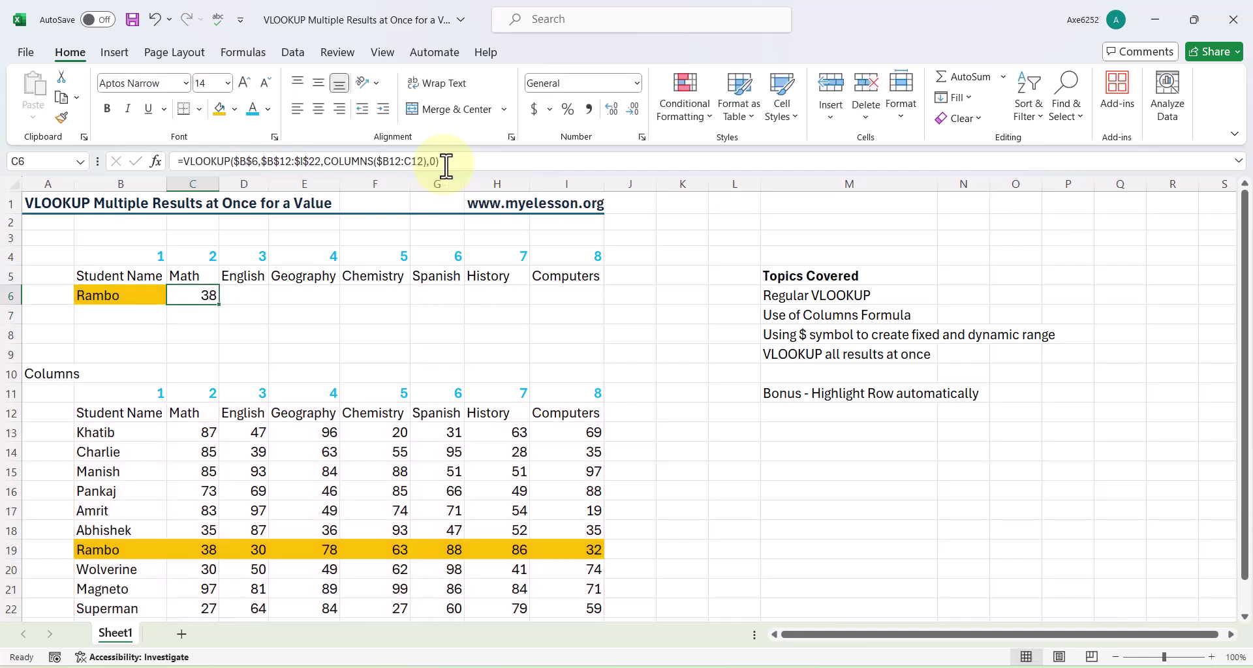
{"action": "key", "text": "ctrl+c"}
{"action": "key", "text": "shift+Right"}
{"action": "key", "text": "shift+Right"}
{"action": "key", "text": "shift+Right"}
{"action": "key", "text": "shift+Right"}
{"action": "key", "text": "shift+Right"}
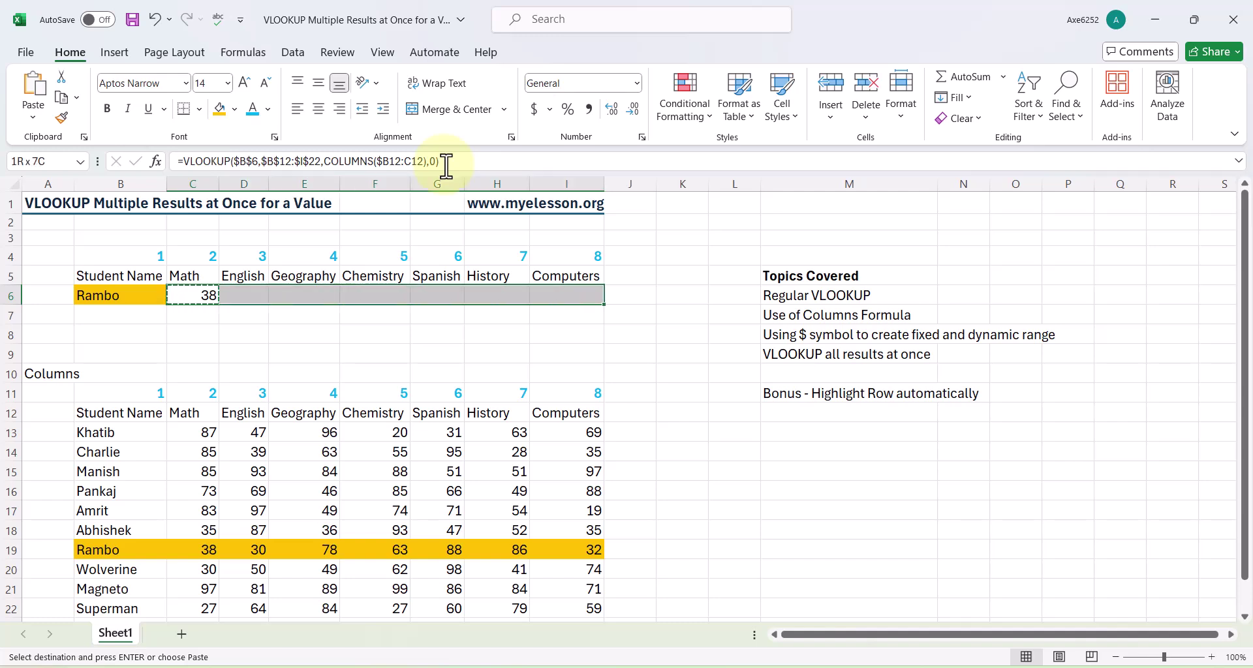
{"action": "key", "text": "ctrl+v"}
{"action": "key", "text": "Escape"}
{"action": "key", "text": "shift+Left"}
{"action": "key", "text": "shift+Left"}
{"action": "key", "text": "shift+Left"}
{"action": "key", "text": "shift+Left"}
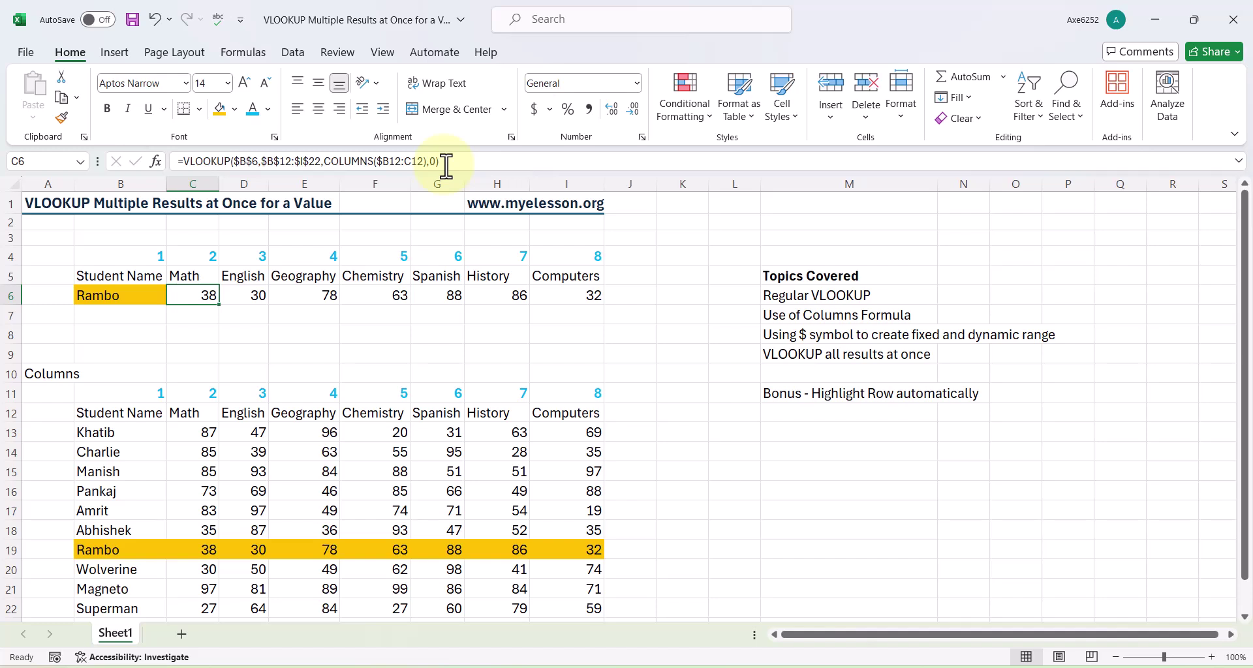
Change the student name in B6 to Pankaj.
{"action": "key", "text": "Left"}
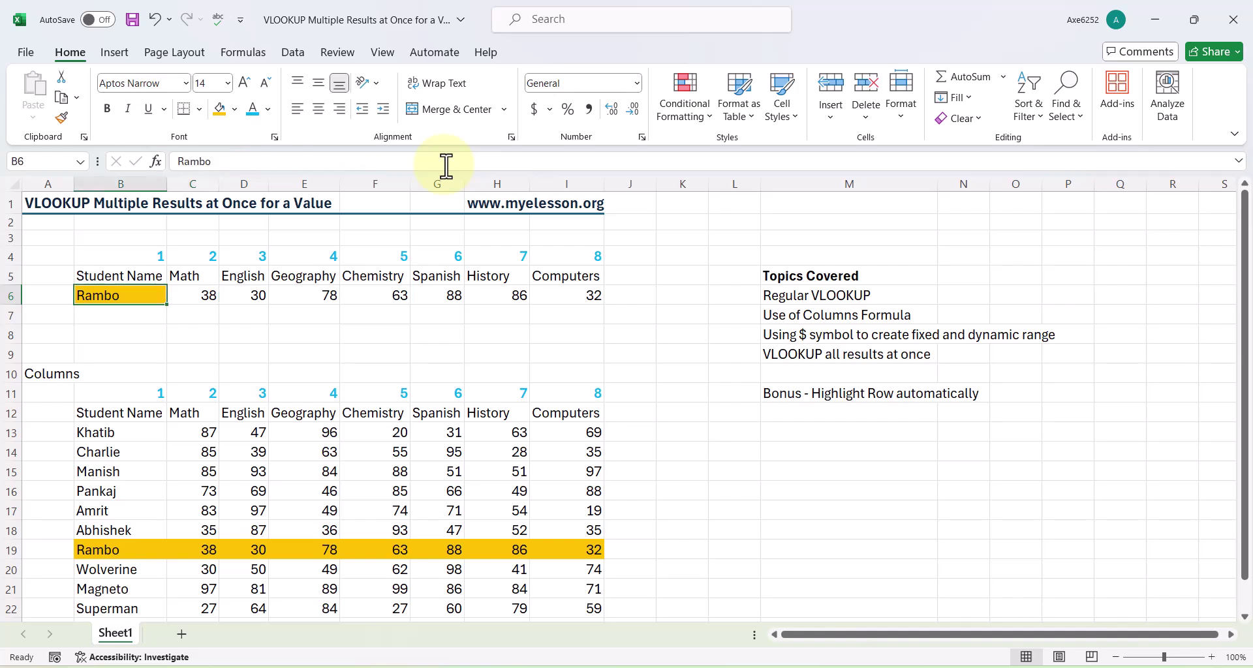
{"action": "type", "text": "Pa"}
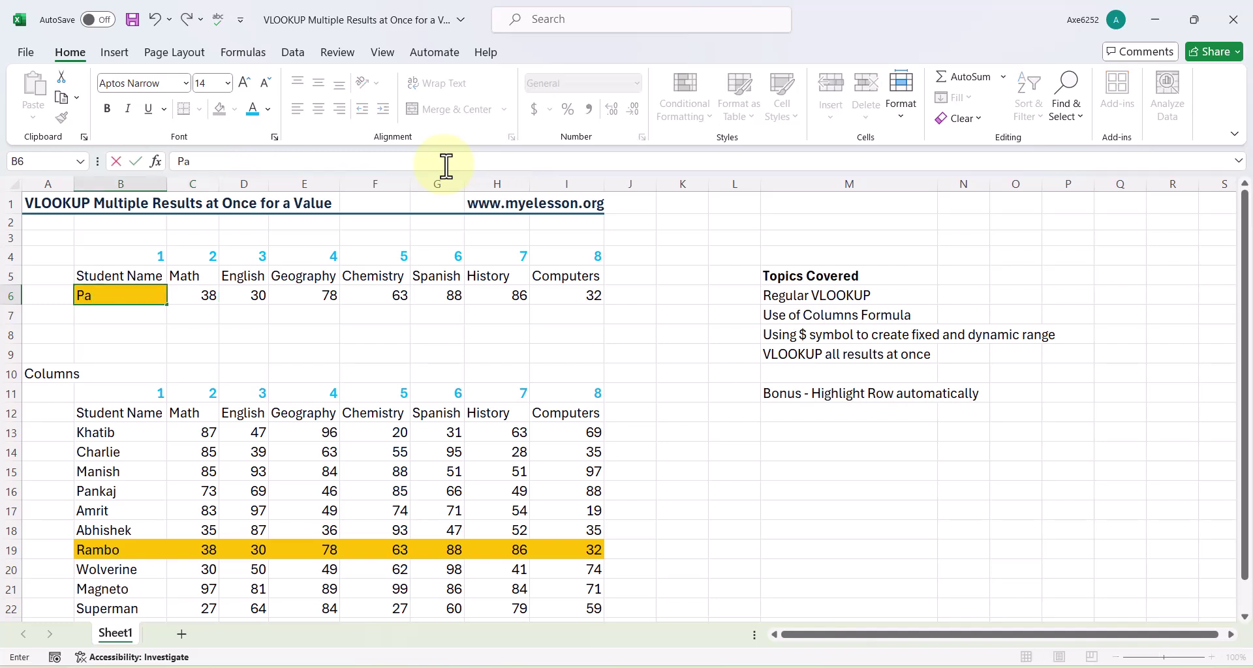
{"action": "type", "text": "nkaj"}
{"action": "key", "text": "Return"}
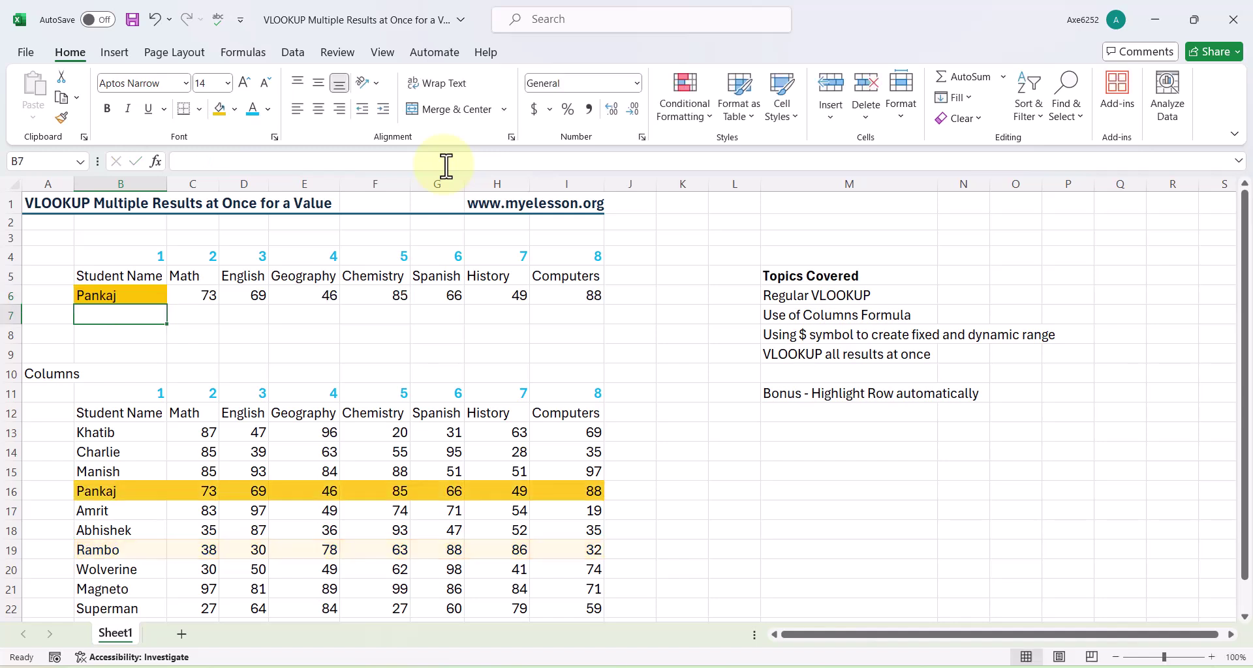
{"action": "key", "text": "Up"}
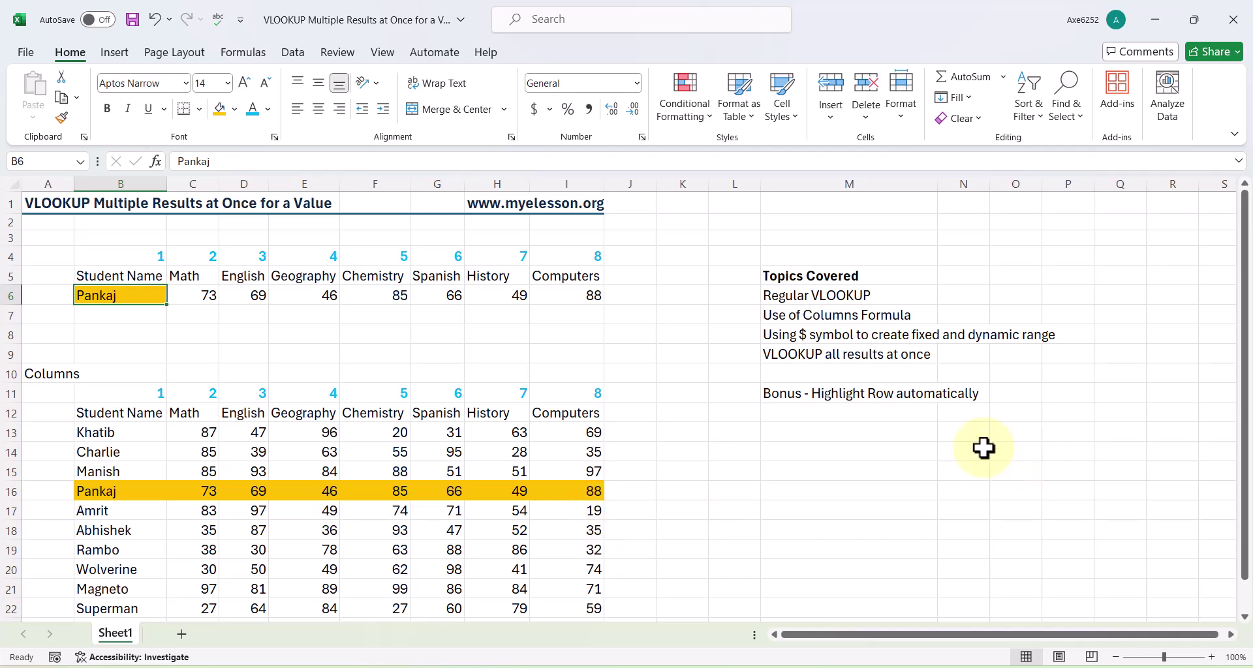
Change the student in B6 to Amrit so row 6 shows his scores 83 through 19.
{"action": "left_click", "coordinate": [789, 399]}
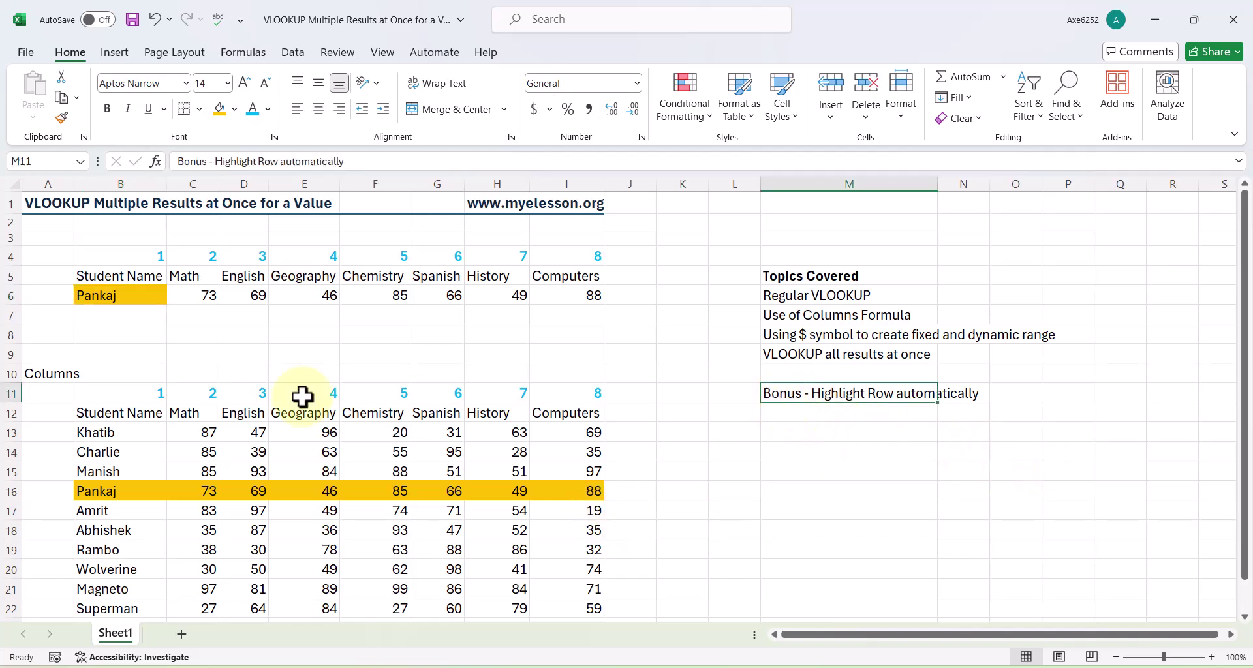
{"action": "left_click", "coordinate": [144, 291]}
{"action": "type", "text": "Amrit"}
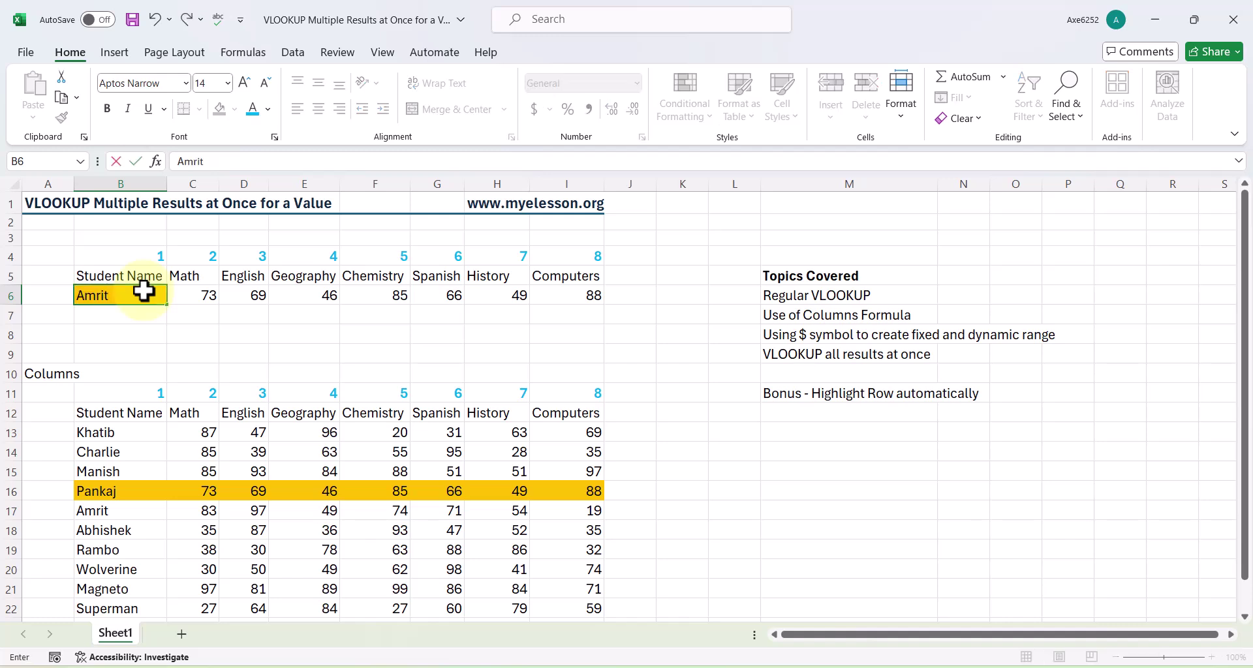
{"action": "key", "text": "Return"}
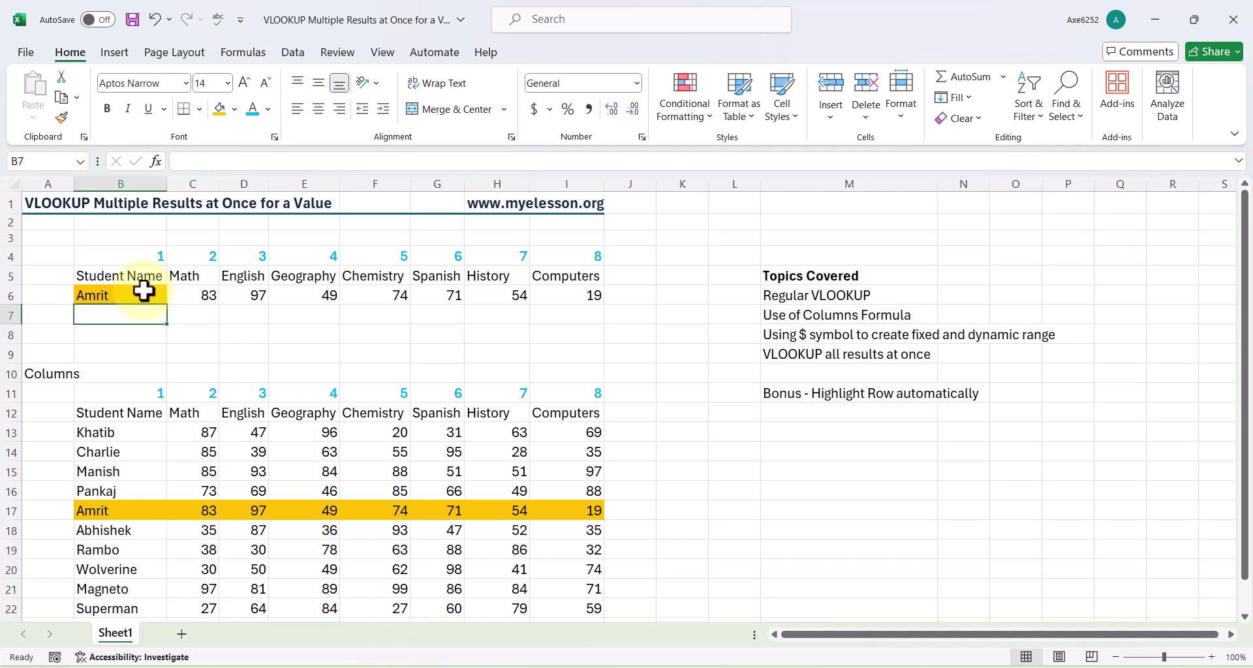
{"action": "key", "text": "Up"}
{"action": "key", "text": "Right"}
Clear the looked-up scores from C6:J6 and point out the column numbers in row 11.
{"action": "key", "text": "shift+Right"}
{"action": "key", "text": "shift+Right"}
{"action": "key", "text": "shift+Right"}
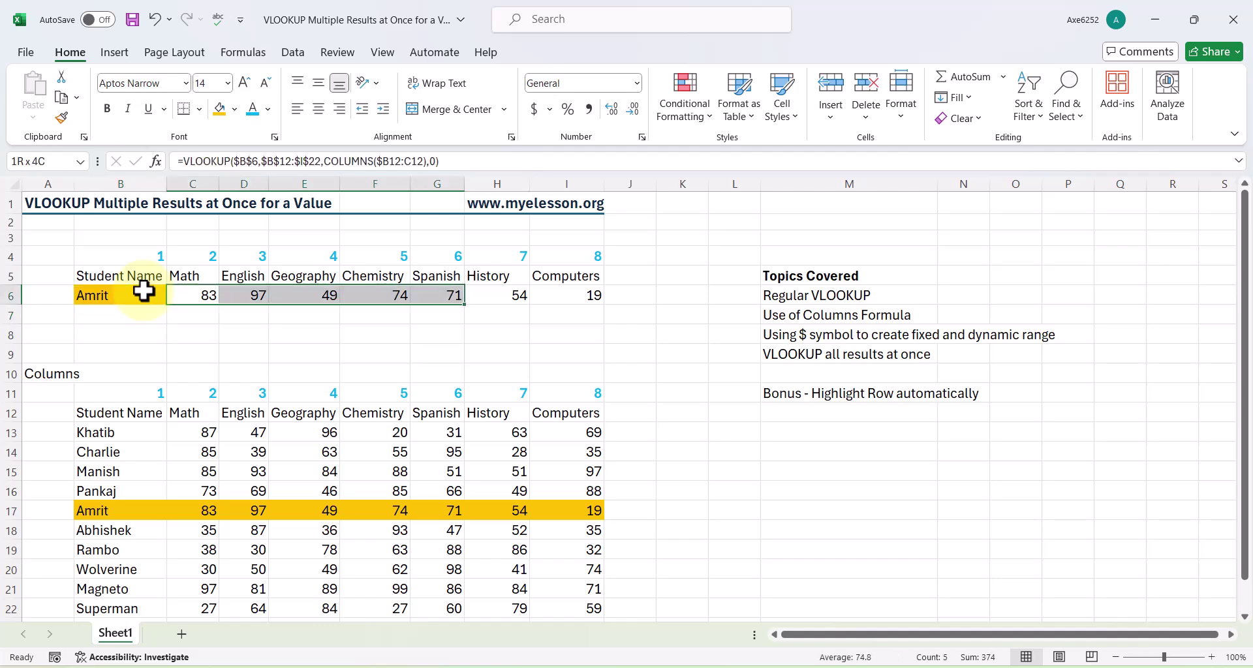
{"action": "key", "text": "shift+Right"}
{"action": "key", "text": "shift+Right"}
{"action": "key", "text": "shift+Right"}
{"action": "key", "text": "Delete"}
{"action": "key", "text": "Down"}
{"action": "key", "text": "Down"}
{"action": "key", "text": "Down"}
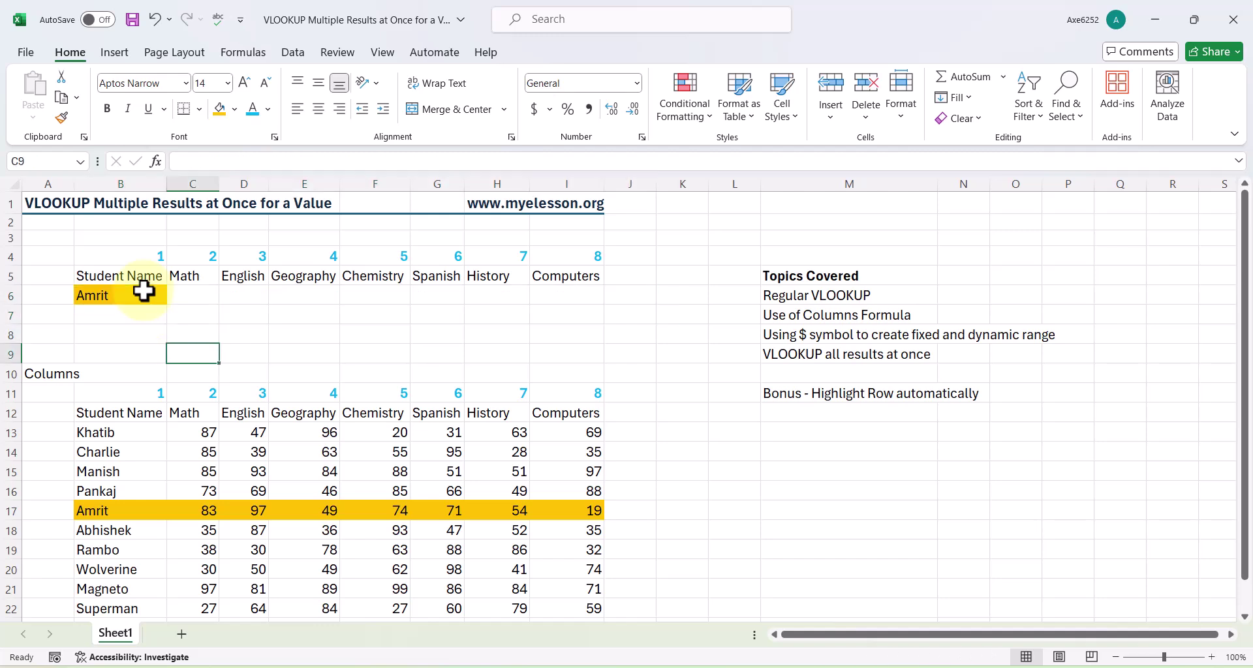
{"action": "key", "text": "Down"}
{"action": "key", "text": "Down"}
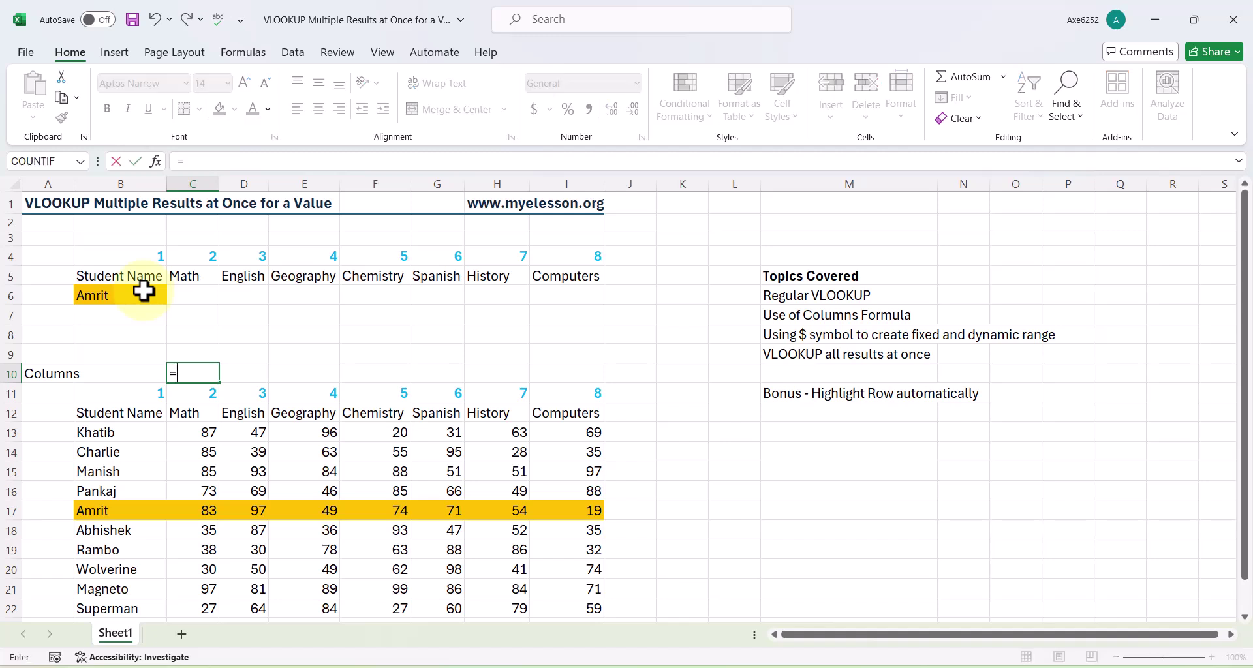
{"action": "key", "text": "Left"}
{"action": "key", "text": "shift+Right"}
{"action": "key", "text": "shift+Right"}
{"action": "key", "text": "shift+Right"}
{"action": "key", "text": "shift+Right"}
{"action": "key", "text": "shift+Right"}
{"action": "key", "text": "shift+Right"}
{"action": "key", "text": "shift+Right"}
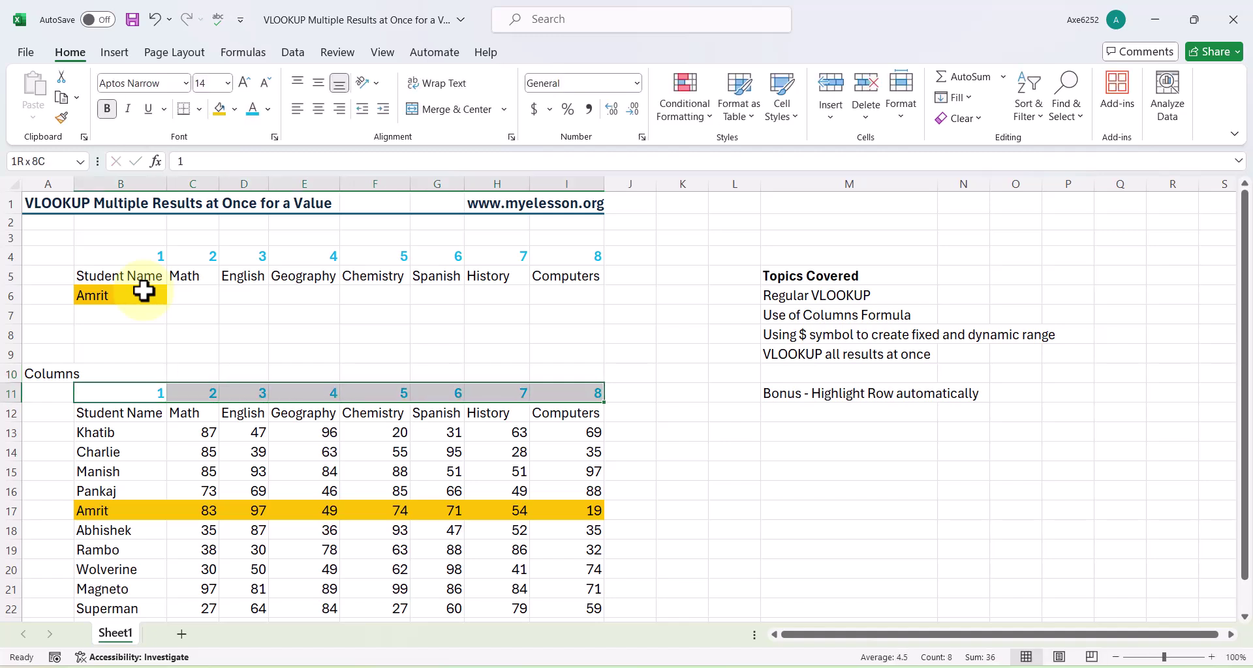
{"action": "key", "text": "Left"}
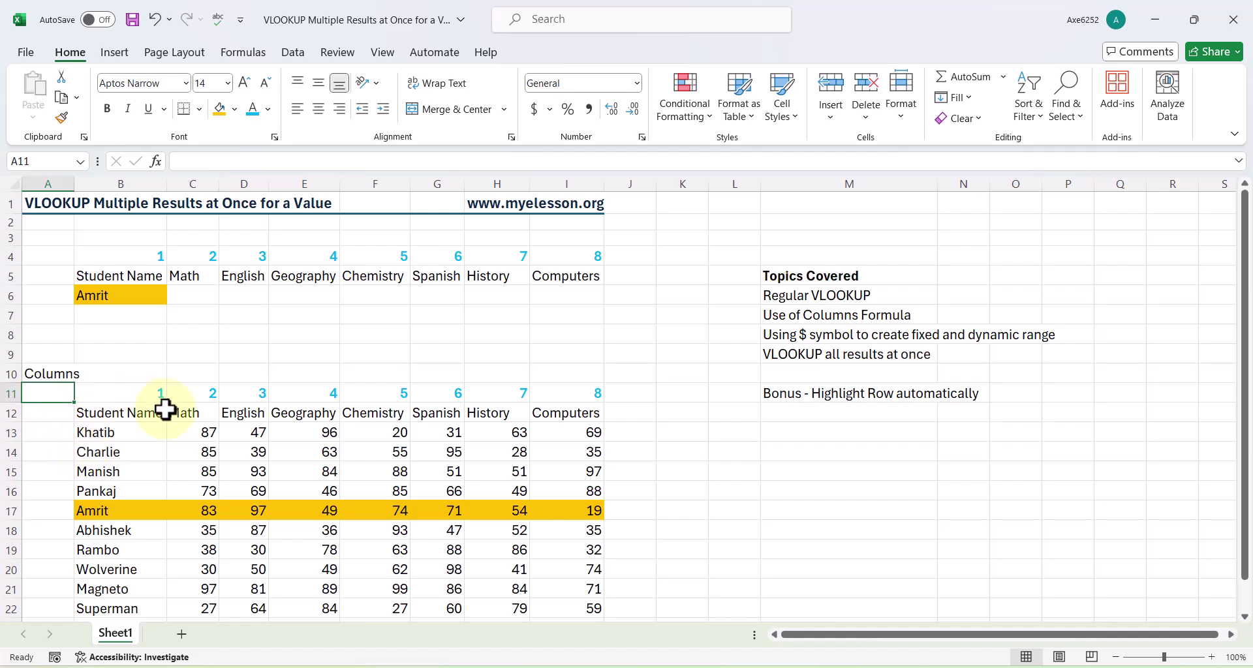
Test =COLUMNS(B12:C12) in C10, which returns 2.
{"action": "left_click", "coordinate": [194, 379]}
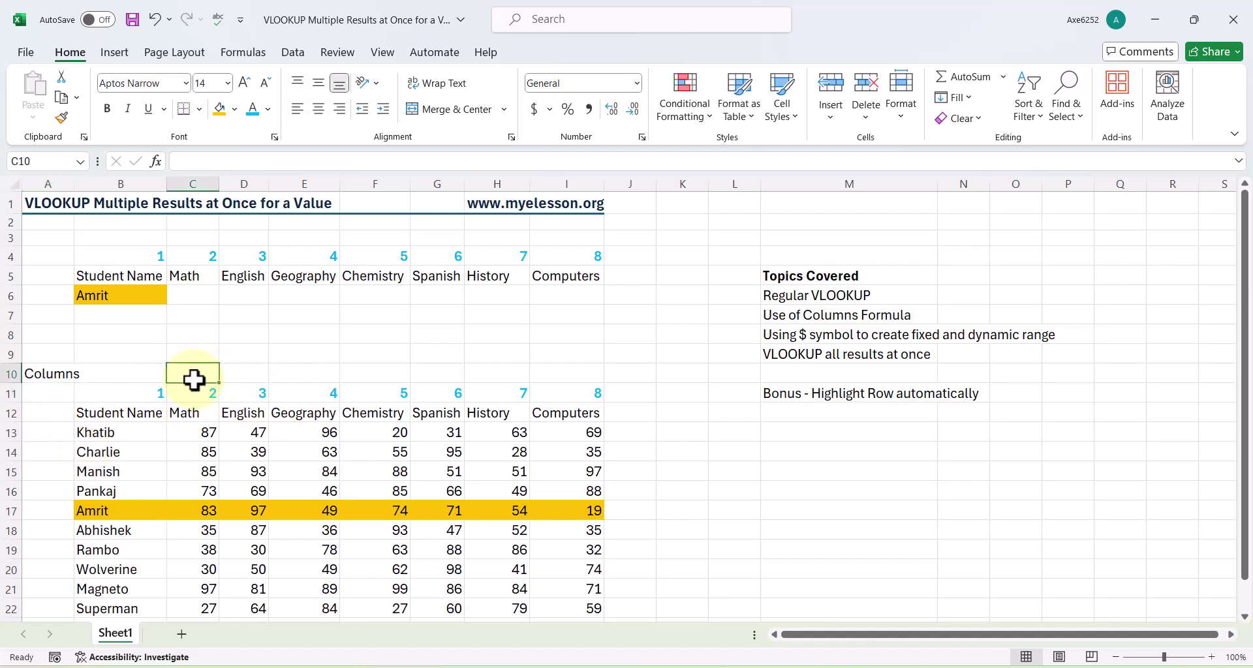
{"action": "type", "text": "="}
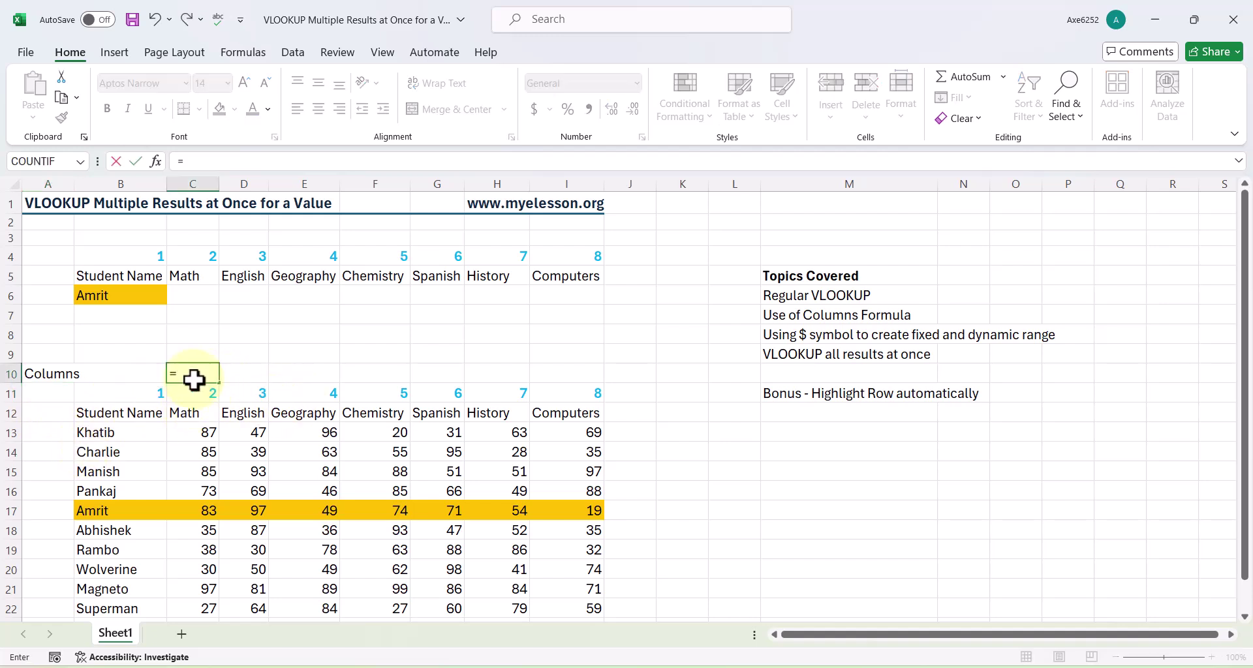
{"action": "type", "text": "colum"}
{"action": "key", "text": "Down"}
{"action": "key", "text": "Tab"}
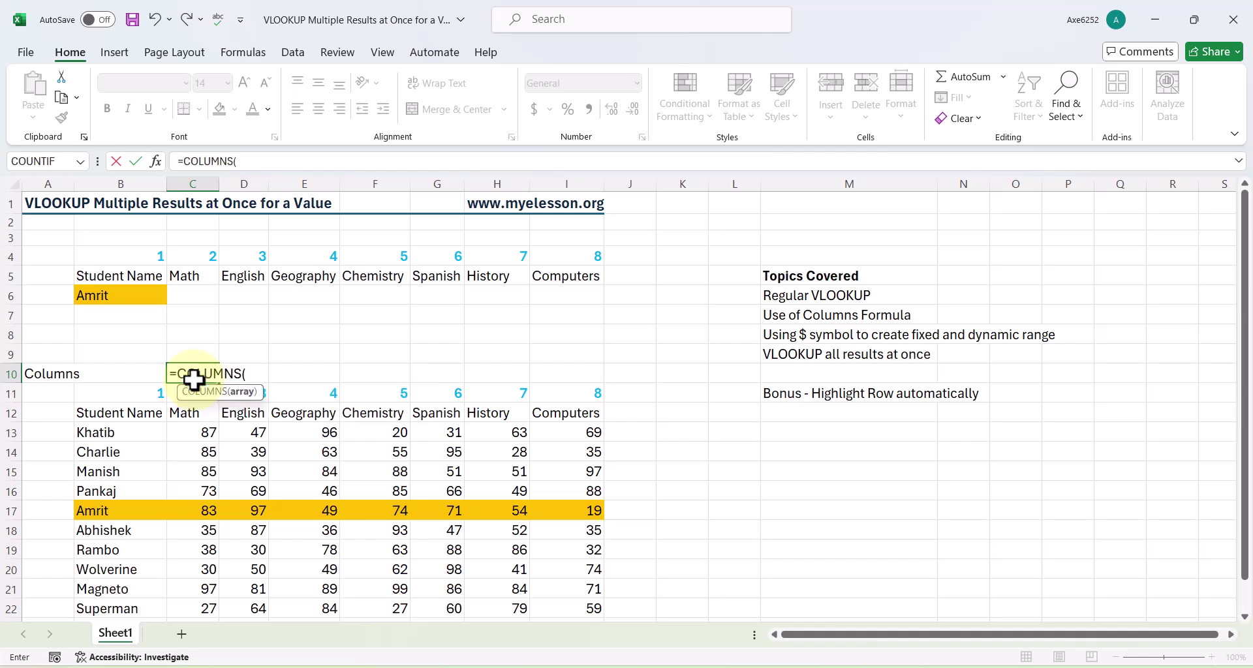
{"action": "key", "text": "Down"}
{"action": "key", "text": "Down"}
{"action": "key", "text": "Left"}
{"action": "key", "text": "shift+Right"}
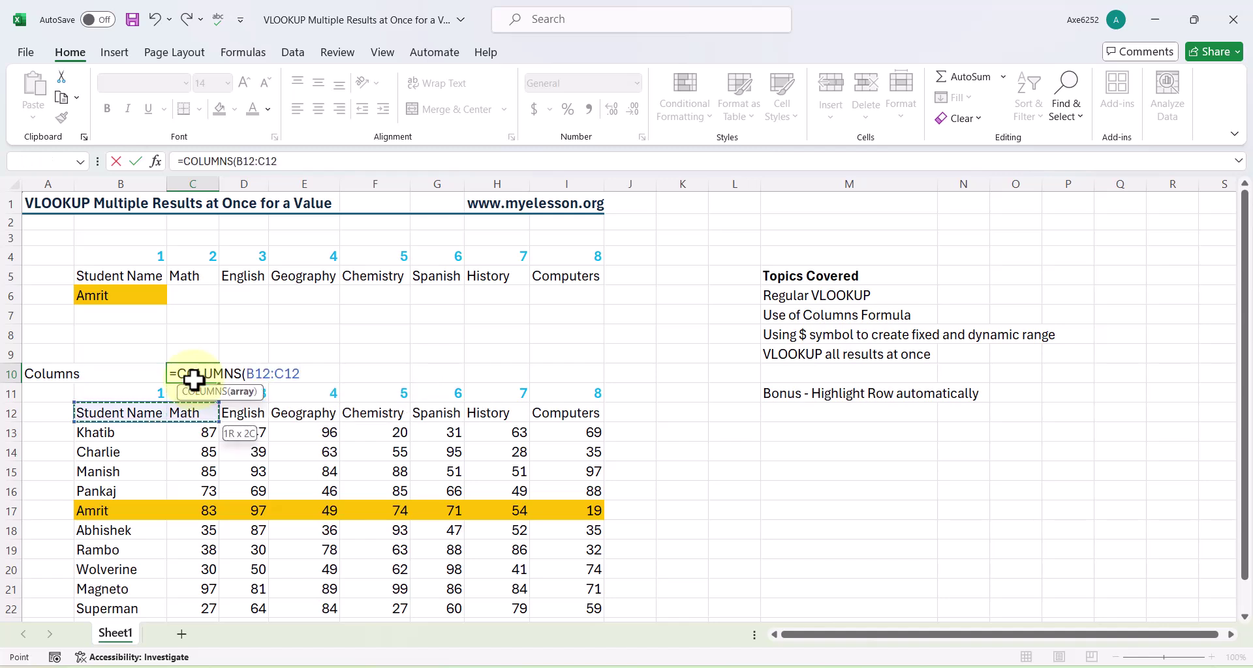
{"action": "key", "text": "Return"}
{"action": "left_click", "coordinate": [193, 380]}
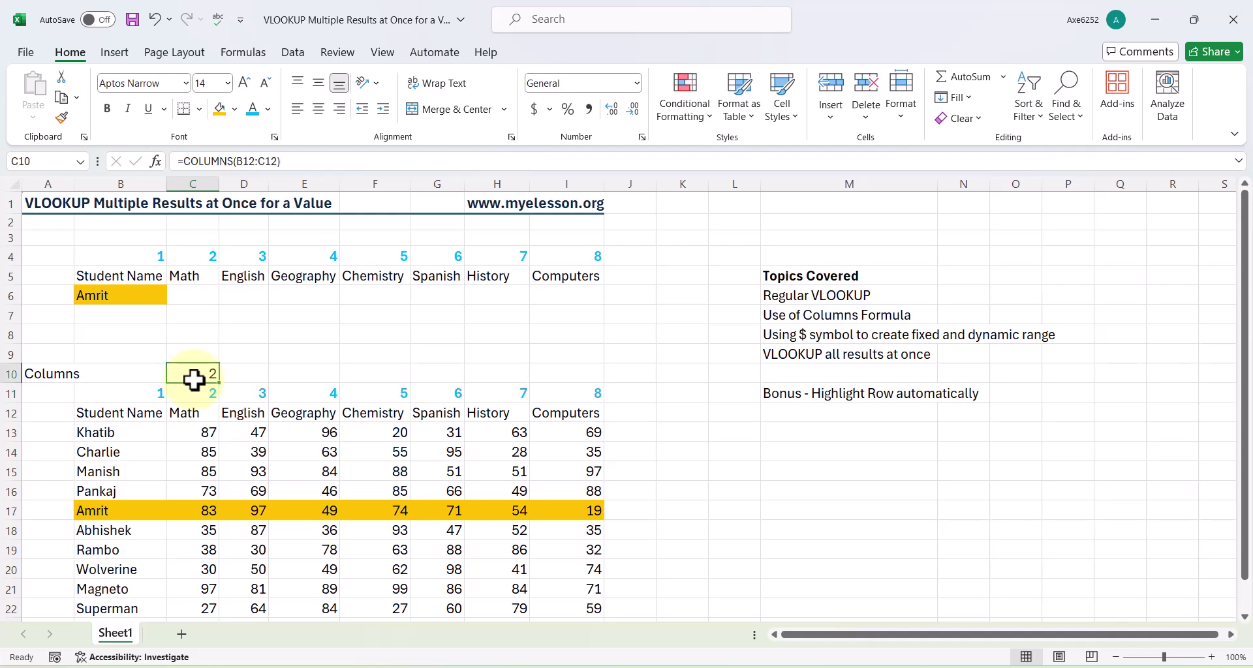
{"action": "key", "text": "shift+Right"}
{"action": "key", "text": "shift+Left"}
{"action": "key", "text": "Right"}
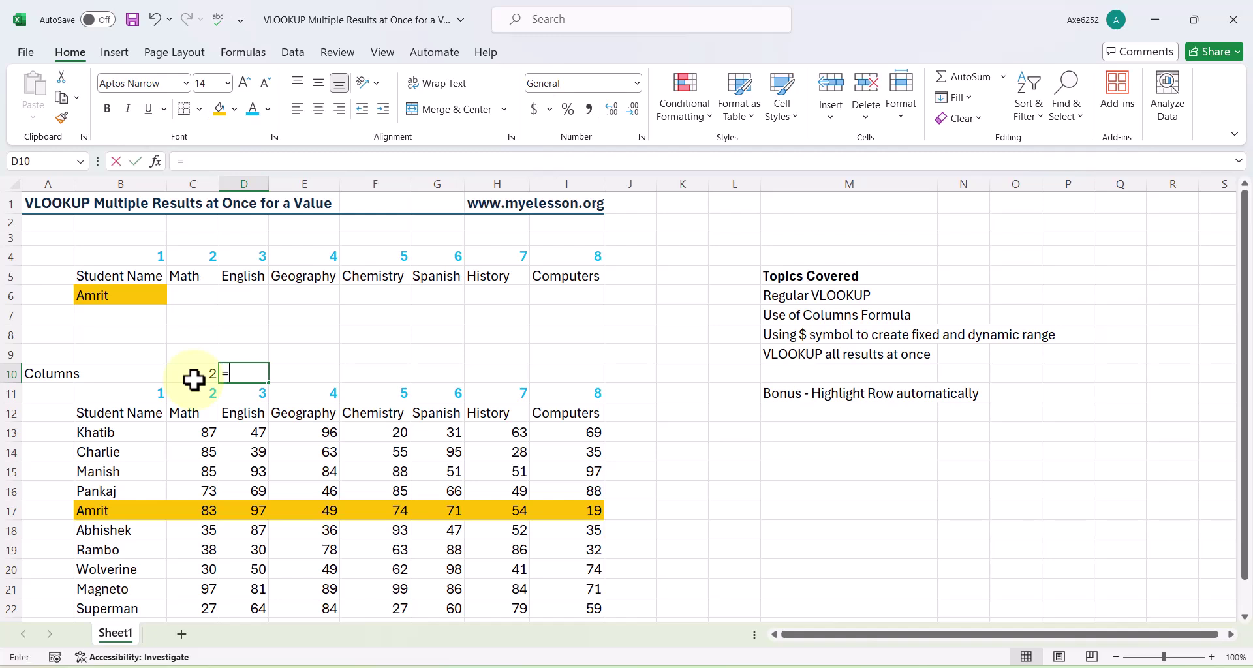
Test =COLUMNS(B12:D12) in D10, which returns 3, then delete both test formulas.
{"action": "type", "text": "colu"}
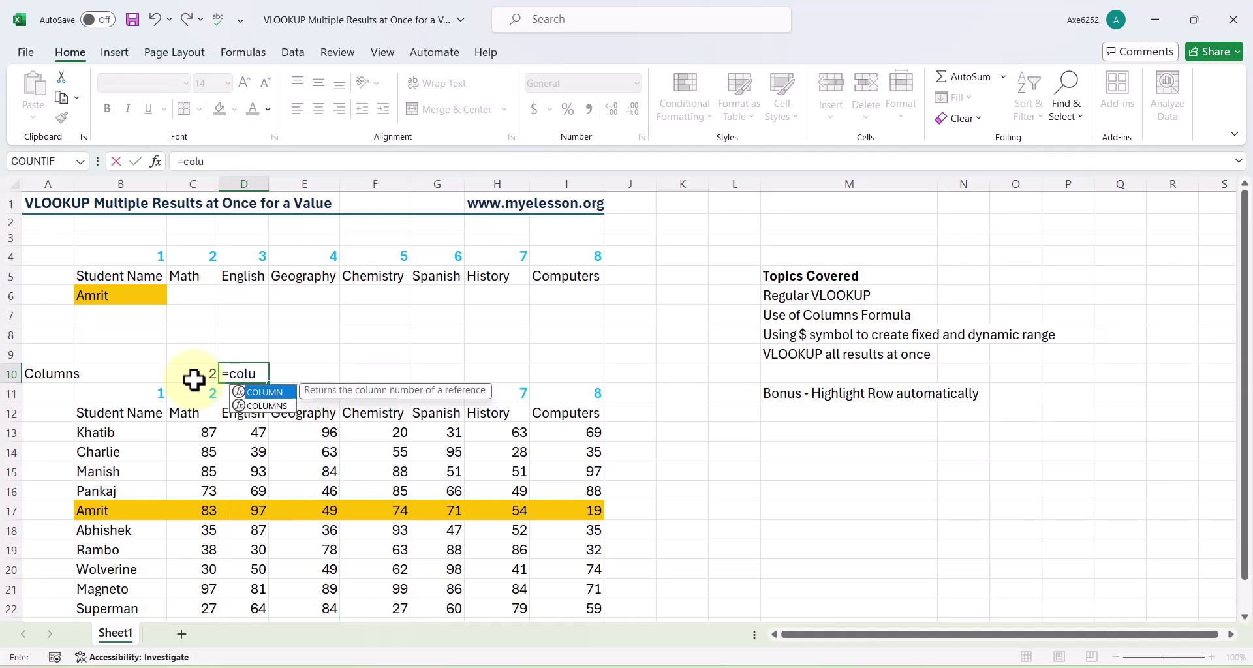
{"action": "key", "text": "Down"}
{"action": "key", "text": "Tab"}
{"action": "key", "text": "Down"}
{"action": "key", "text": "Down"}
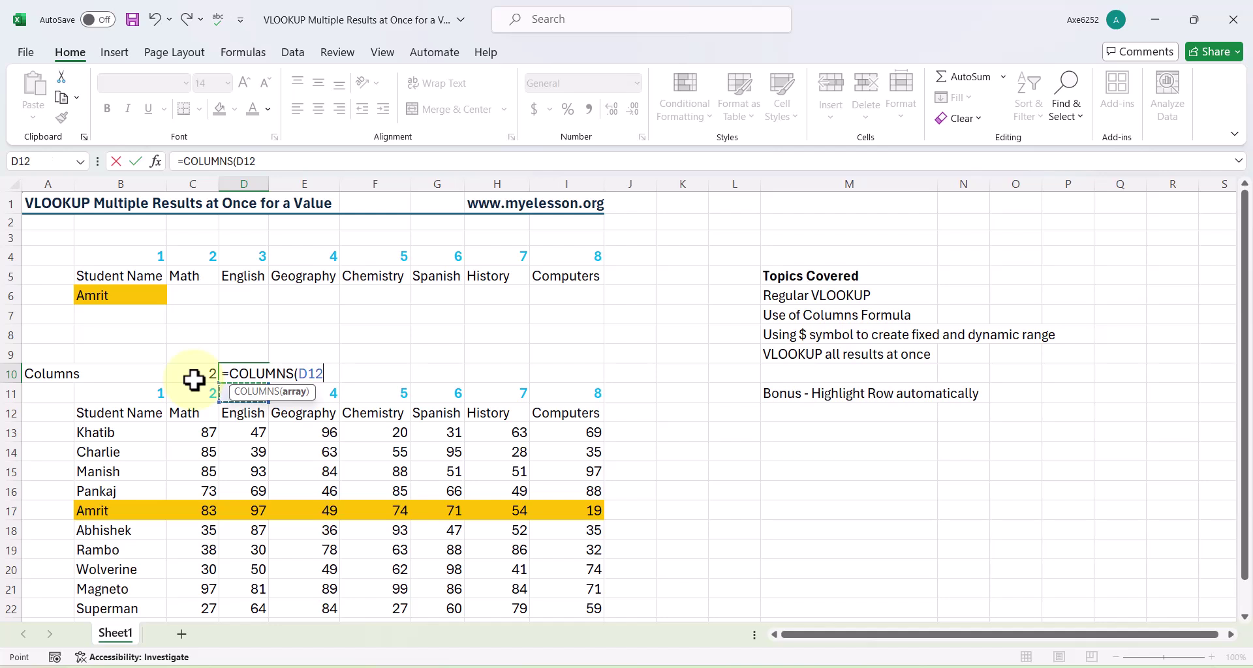
{"action": "key", "text": "Left"}
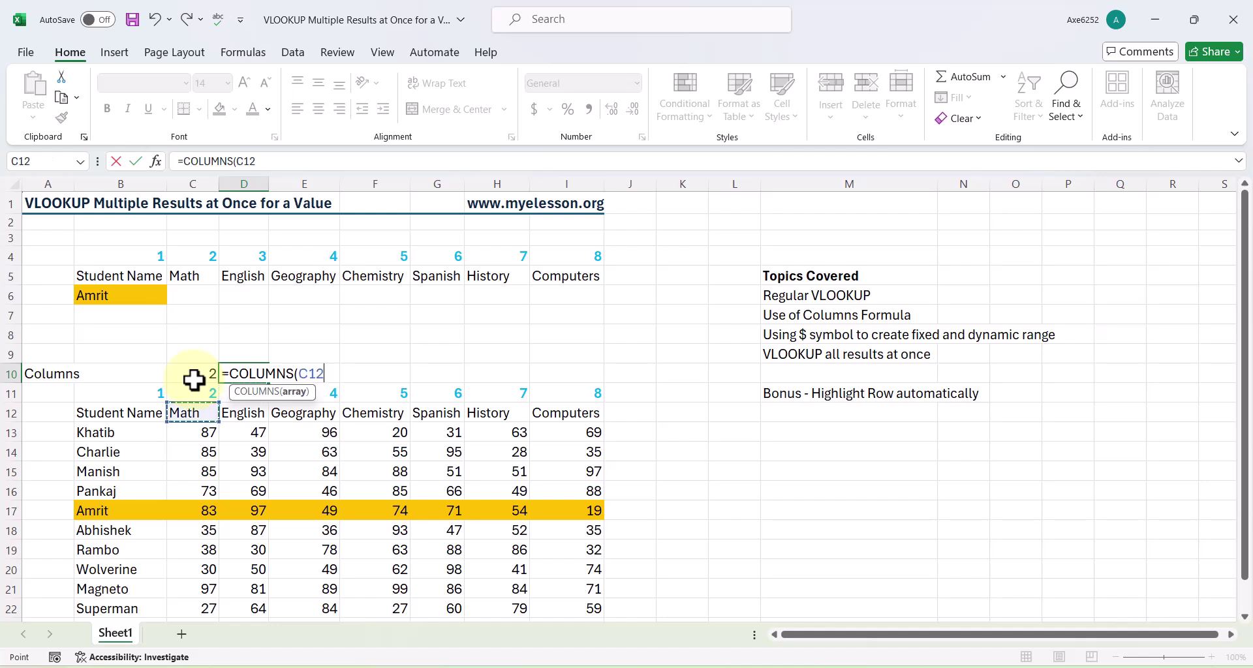
{"action": "key", "text": "Left"}
{"action": "key", "text": "shift+Right"}
{"action": "key", "text": "shift+Right"}
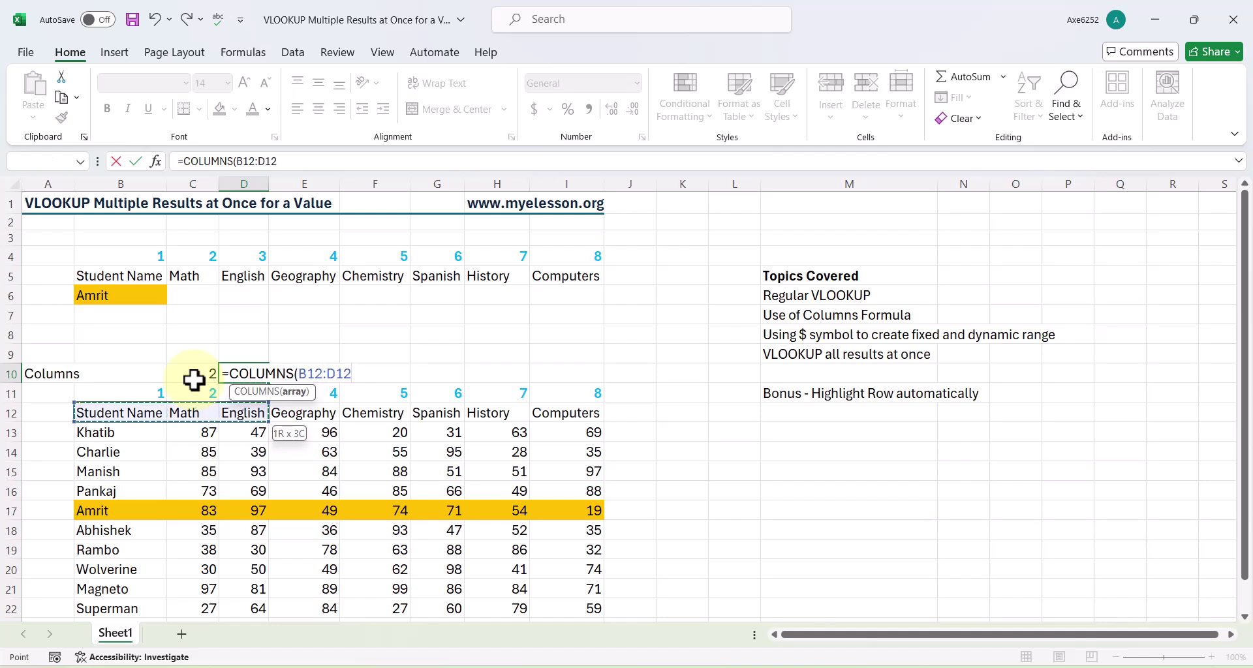
{"action": "key", "text": "Return"}
{"action": "key", "text": "Return"}
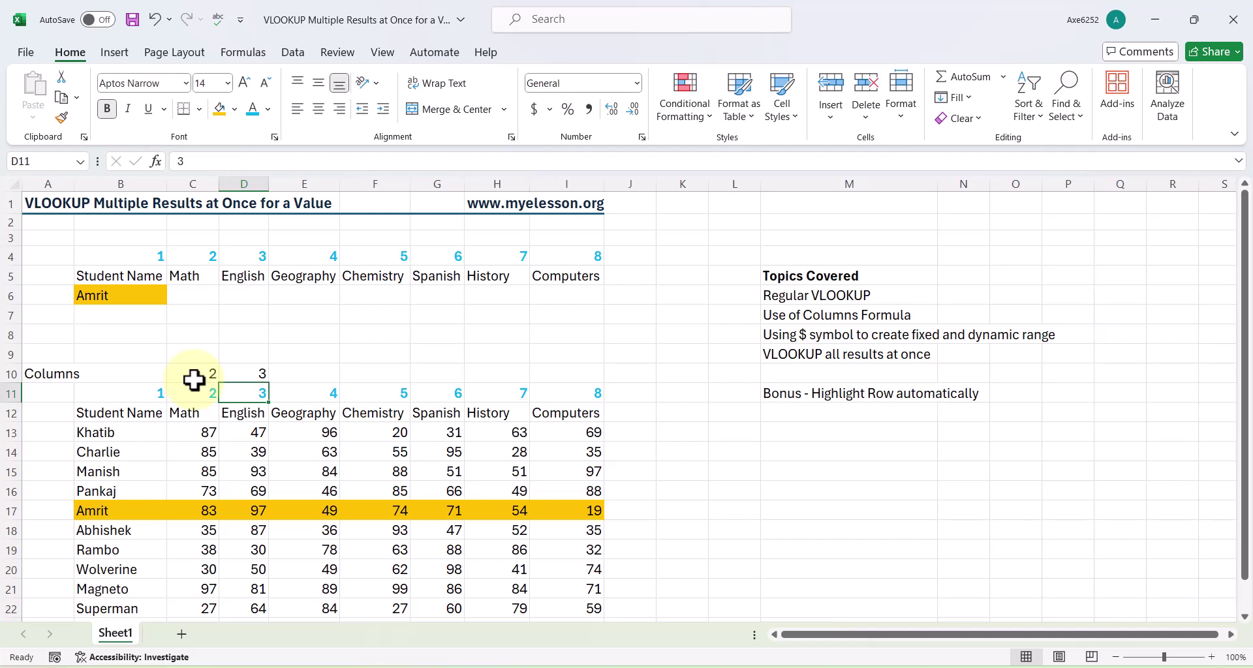
{"action": "left_click", "coordinate": [194, 381]}
{"action": "key", "text": "shift+Right"}
{"action": "key", "text": "Delete"}
Enter =COLUMNS($B12:C12) in C10, with column B anchored.
{"action": "key", "text": "Right"}
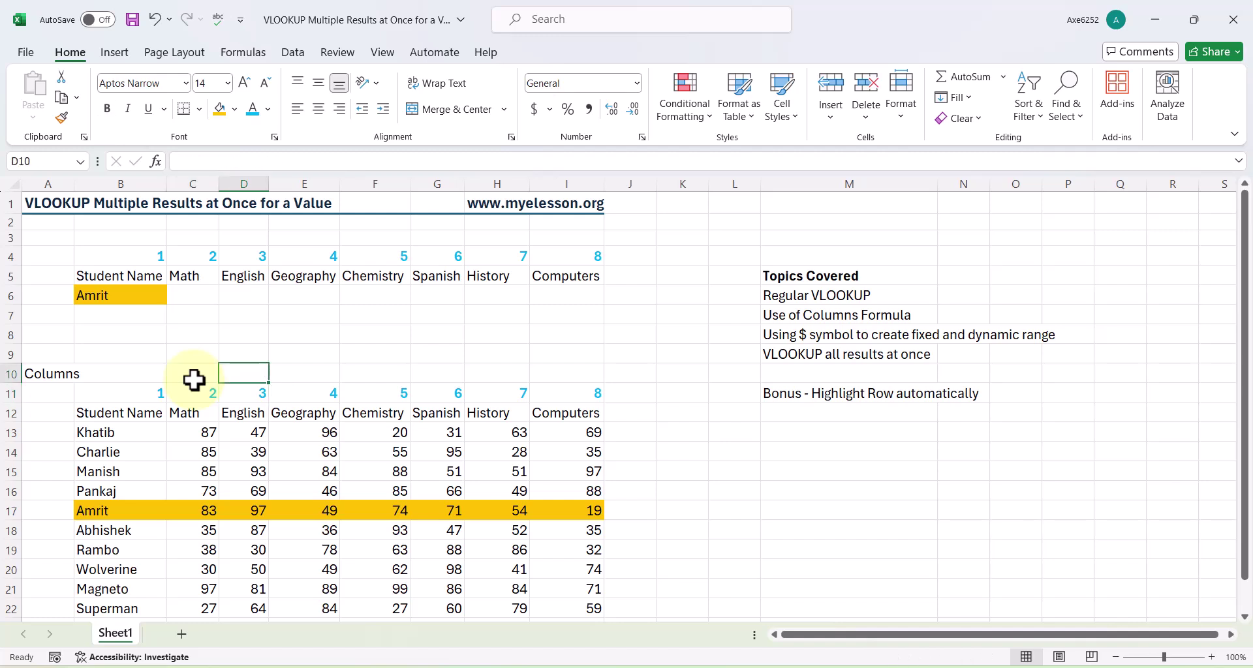
{"action": "left_click", "coordinate": [194, 381]}
{"action": "type", "text": "=co"}
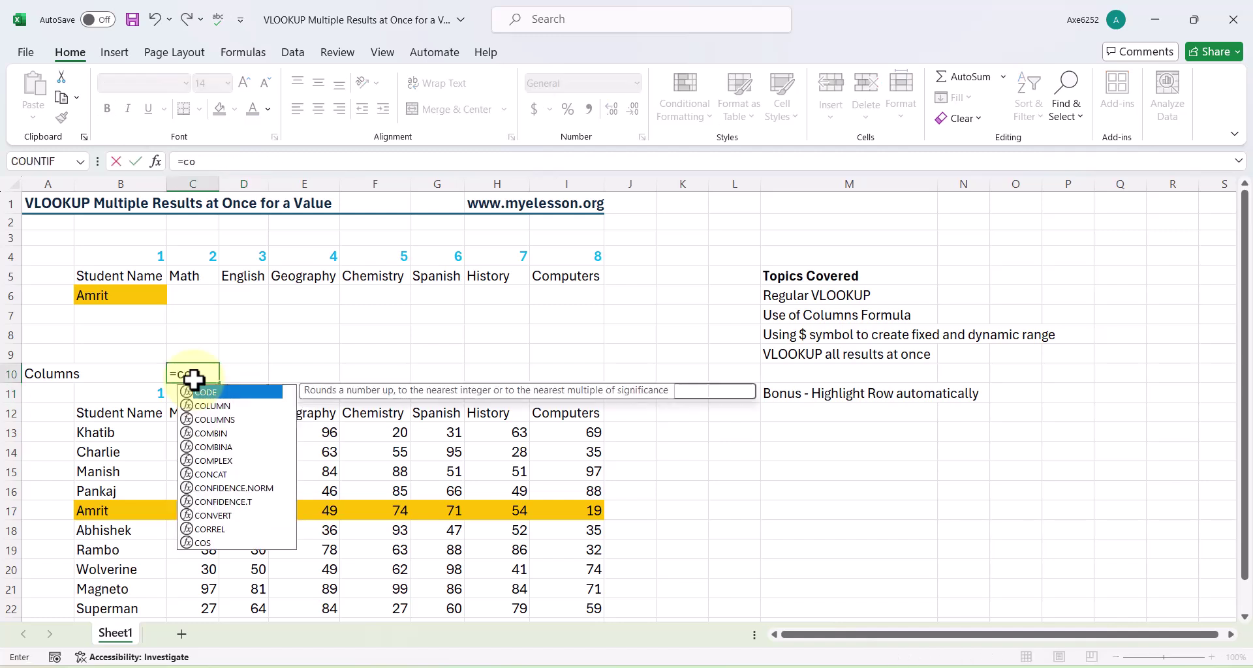
{"action": "type", "text": "lum"}
{"action": "key", "text": "Down"}
{"action": "key", "text": "Tab"}
{"action": "key", "text": "Down"}
{"action": "key", "text": "Left"}
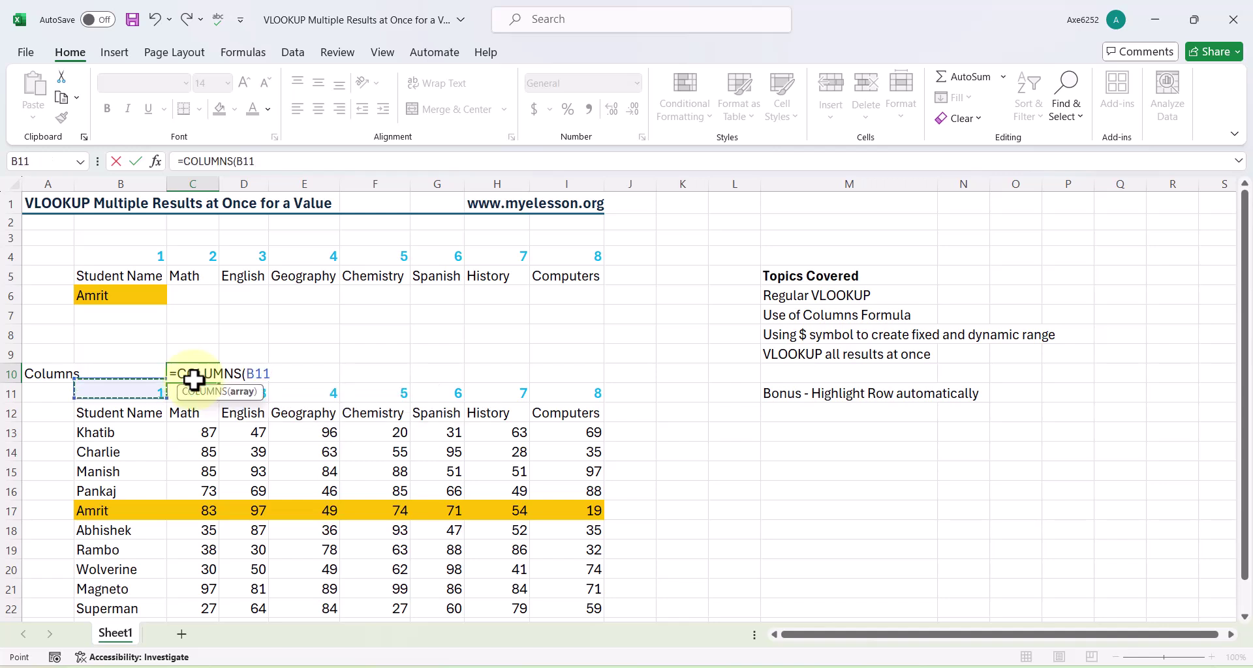
{"action": "key", "text": "Down"}
{"action": "key", "text": "shift+Right"}
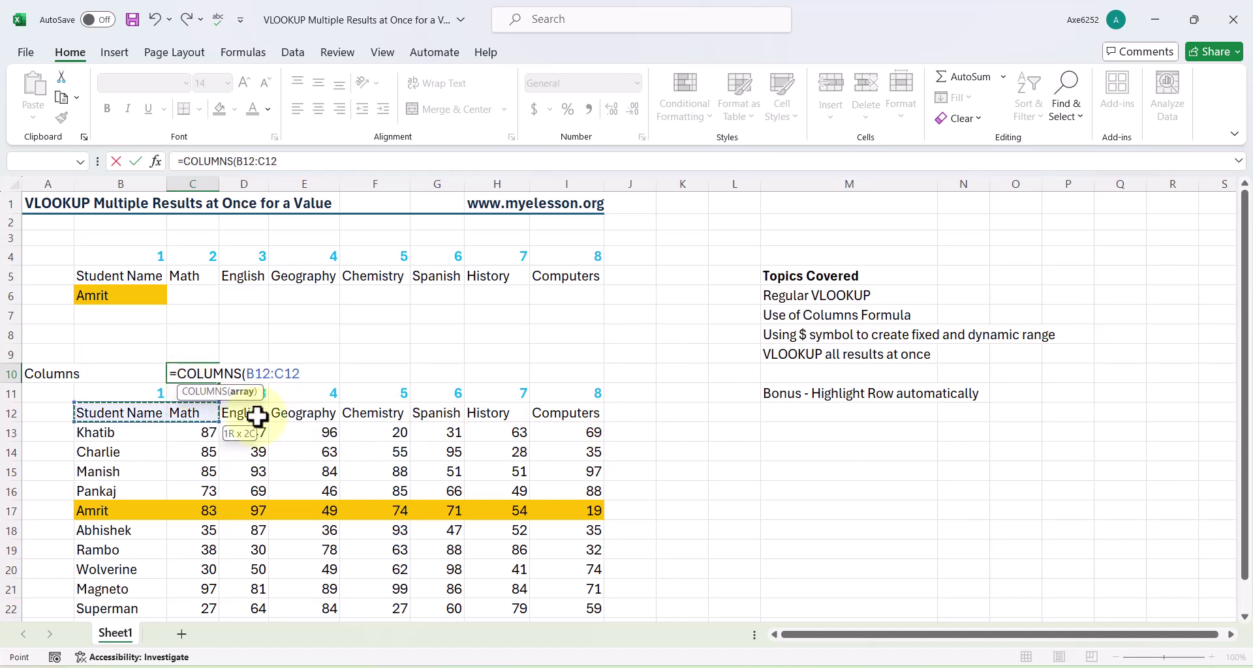
{"action": "left_click", "coordinate": [261, 374]}
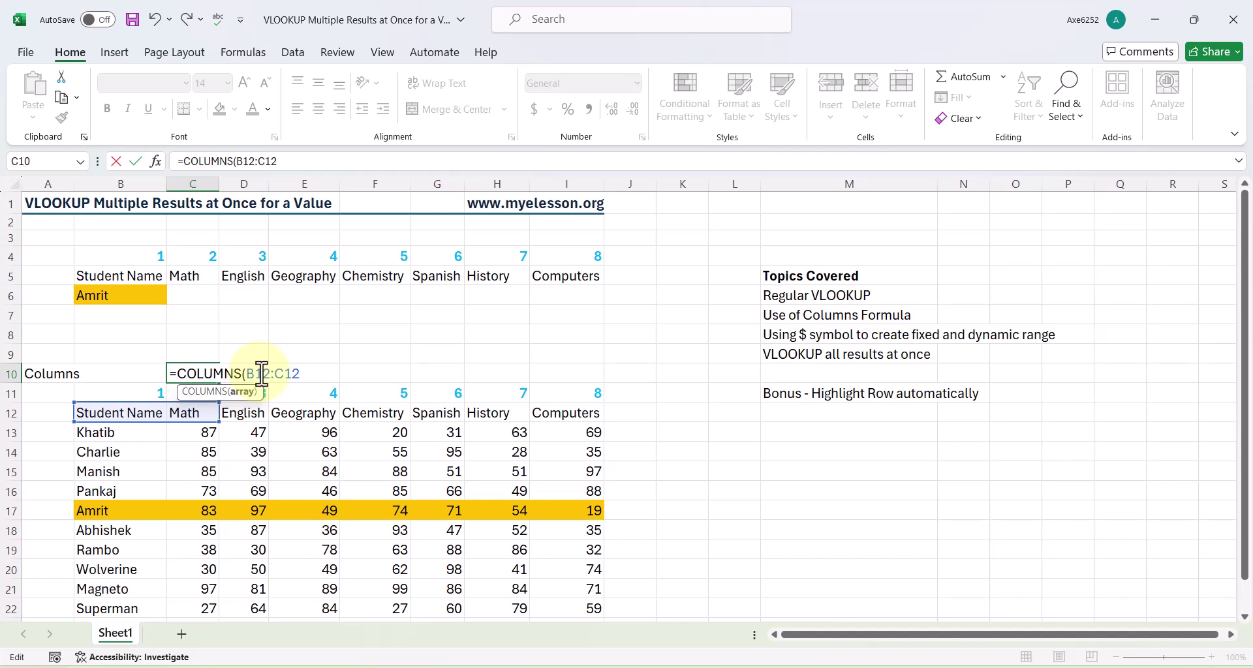
{"action": "type", "text": "$"}
{"action": "double_click", "coordinate": [263, 374]}
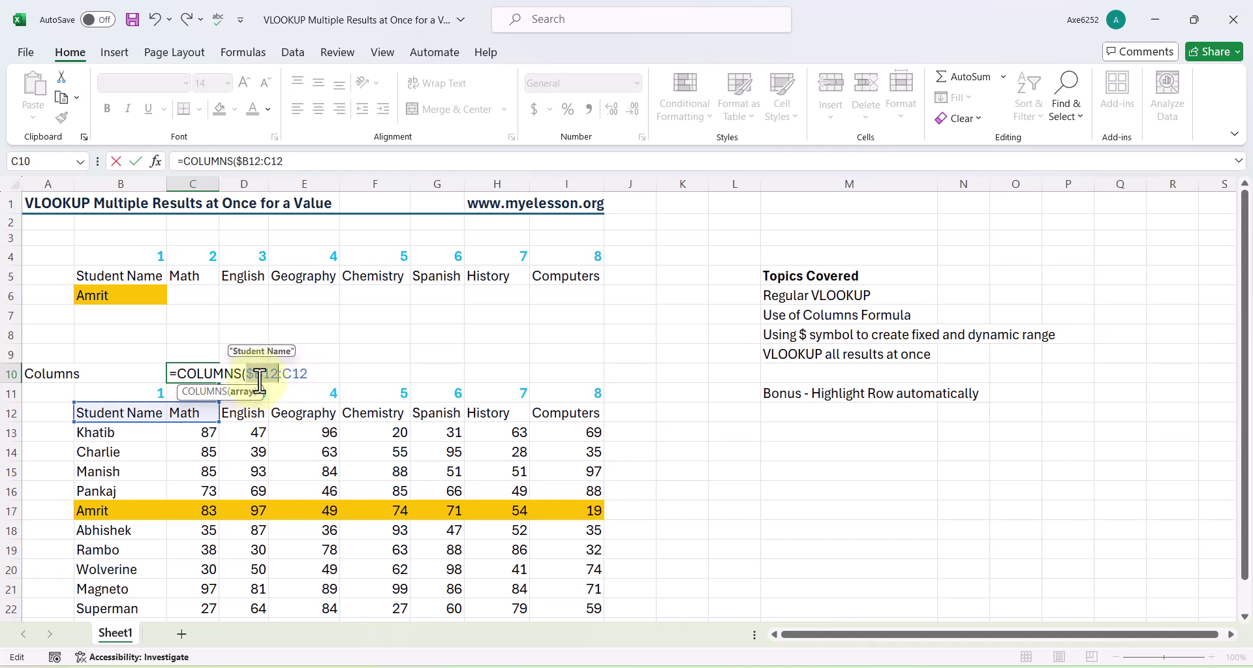
{"action": "left_click", "coordinate": [312, 374]}
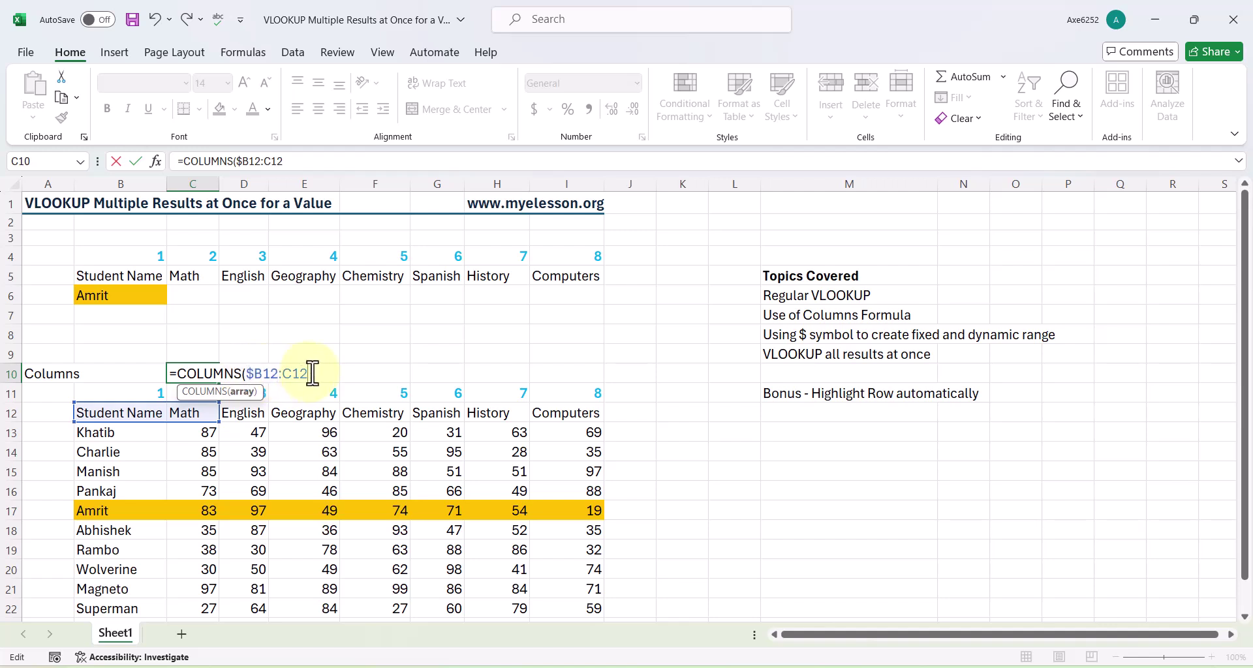
{"action": "type", "text": ")"}
{"action": "key", "text": "Return"}
Fill the formula across C10:I10 to return 2 through 8, and clear the extra 9 in J10.
{"action": "key", "text": "Up"}
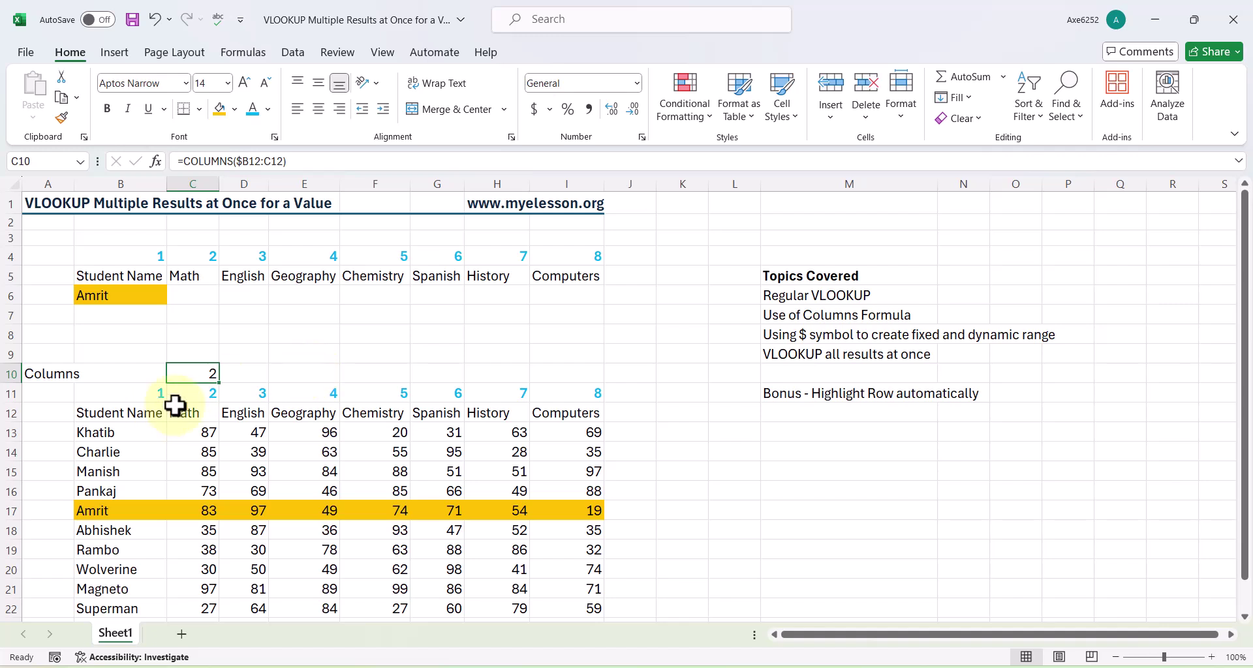
{"action": "left_click_drag", "start_coordinate": [218, 382], "coordinate": [675, 395]}
{"action": "key", "text": "Right"}
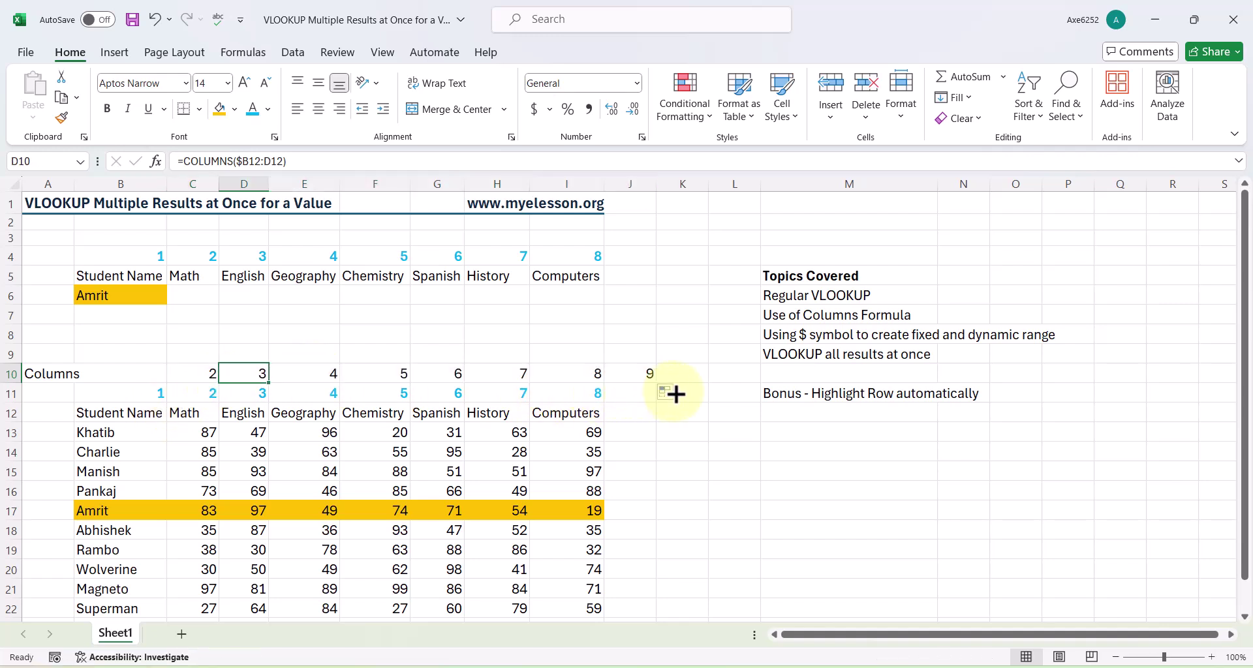
{"action": "key", "text": "Right"}
{"action": "key", "text": "Right"}
{"action": "key", "text": "Right"}
{"action": "key", "text": "Right"}
{"action": "key", "text": "Right"}
{"action": "key", "text": "Right"}
{"action": "key", "text": "Delete"}
{"action": "key", "text": "ctrl+Left"}
{"action": "key", "text": "ctrl+Left"}
{"action": "key", "text": "Up"}
{"action": "key", "text": "Up"}
{"action": "key", "text": "Up"}
{"action": "key", "text": "Up"}
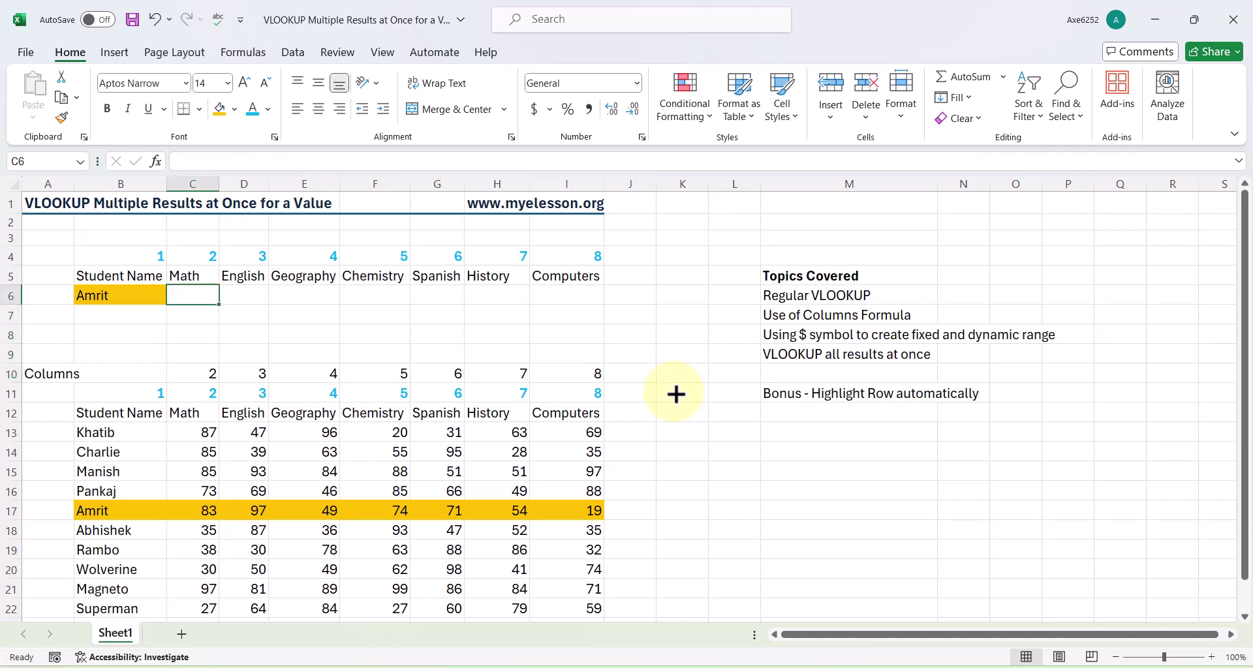
Start =VLOOKUP in C6 with lookup value $B$6 and table $B$12:$I$22.
{"action": "type", "text": "=v"}
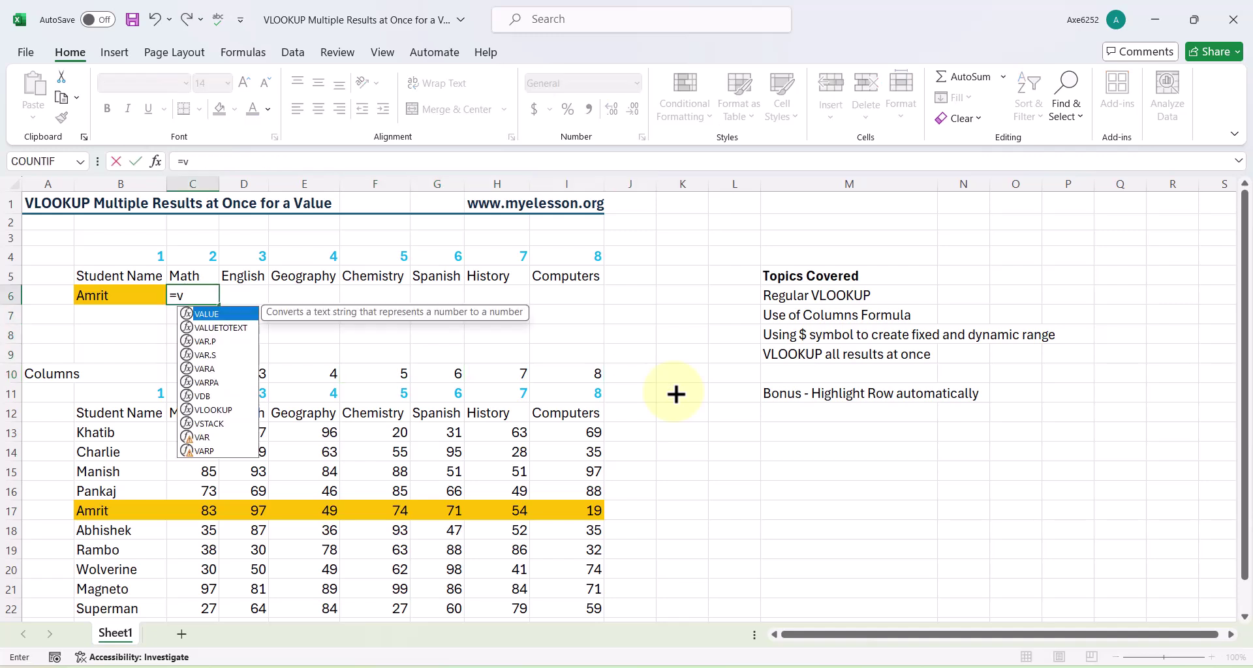
{"action": "type", "text": "lo"}
{"action": "key", "text": "Tab"}
{"action": "key", "text": "Left"}
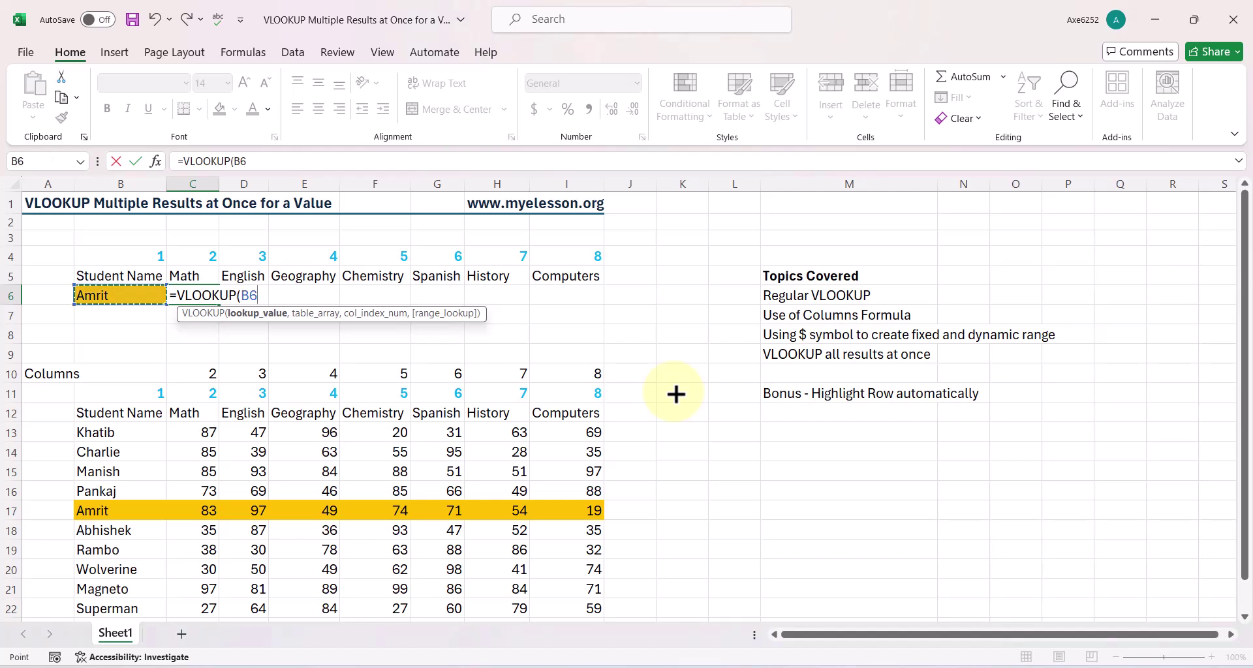
{"action": "key", "text": "F4"}
{"action": "type", "text": "$B$6,"}
{"action": "key", "text": "Down"}
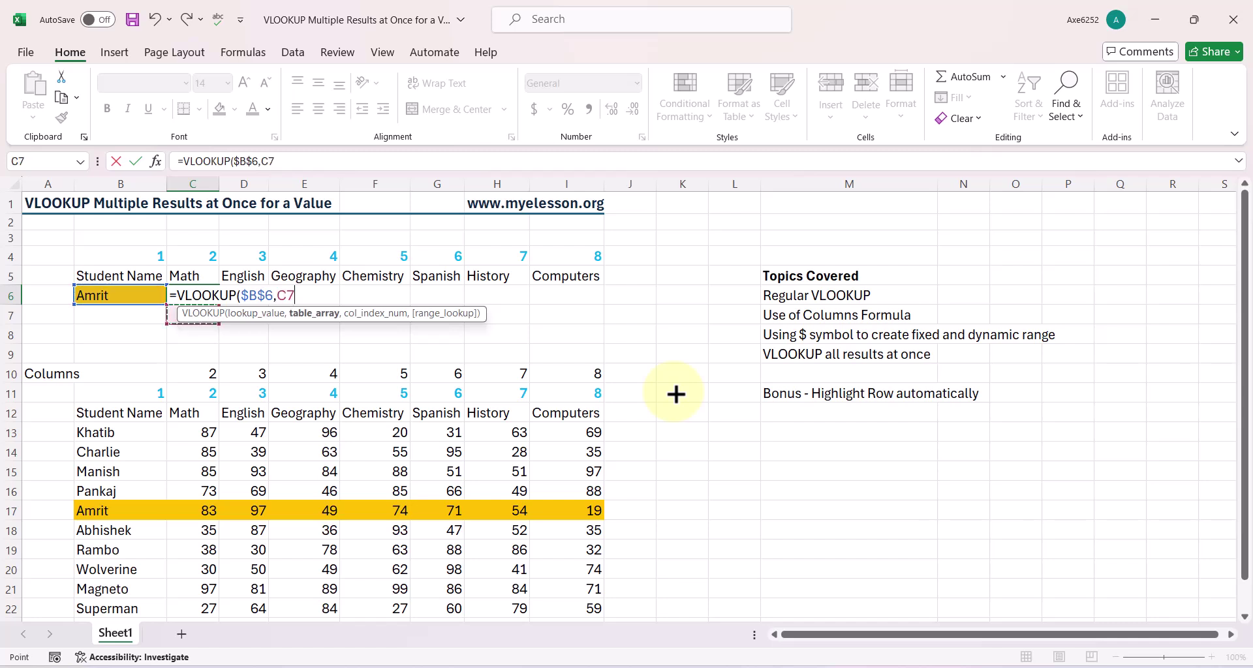
{"action": "key", "text": "Down"}
{"action": "key", "text": "Down"}
{"action": "key", "text": "Down"}
{"action": "key", "text": "Down"}
{"action": "key", "text": "Left"}
{"action": "key", "text": "shift+Right"}
{"action": "key", "text": "shift+Right"}
{"action": "key", "text": "shift+Right"}
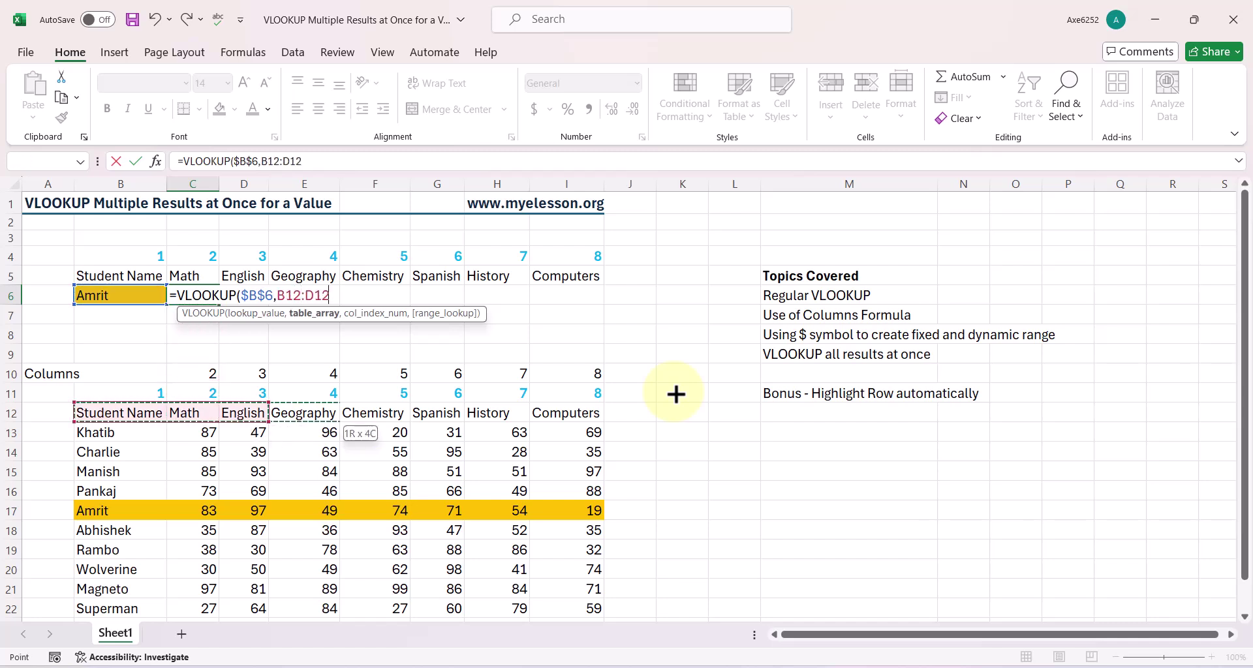
{"action": "key", "text": "shift+Right"}
{"action": "key", "text": "shift+Right"}
{"action": "key", "text": "shift+Right"}
{"action": "key", "text": "shift+Right"}
{"action": "key", "text": "shift+Down"}
{"action": "key", "text": "shift+Down"}
{"action": "key", "text": "shift+Down"}
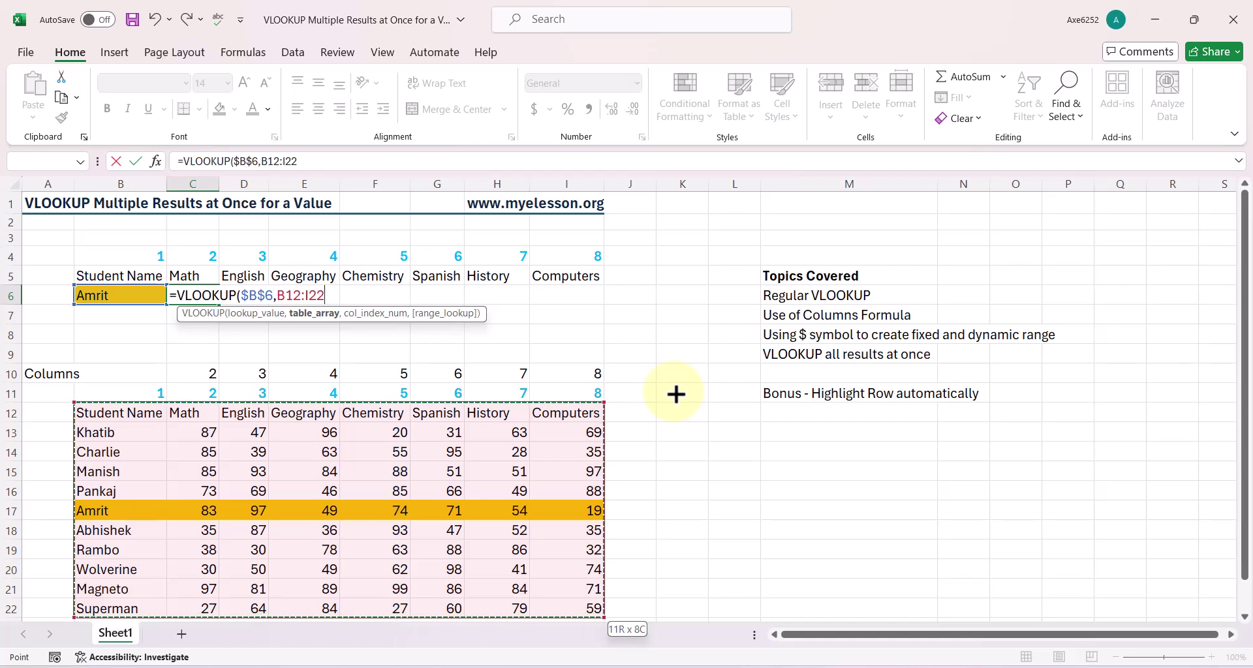
{"action": "key", "text": "F4"}
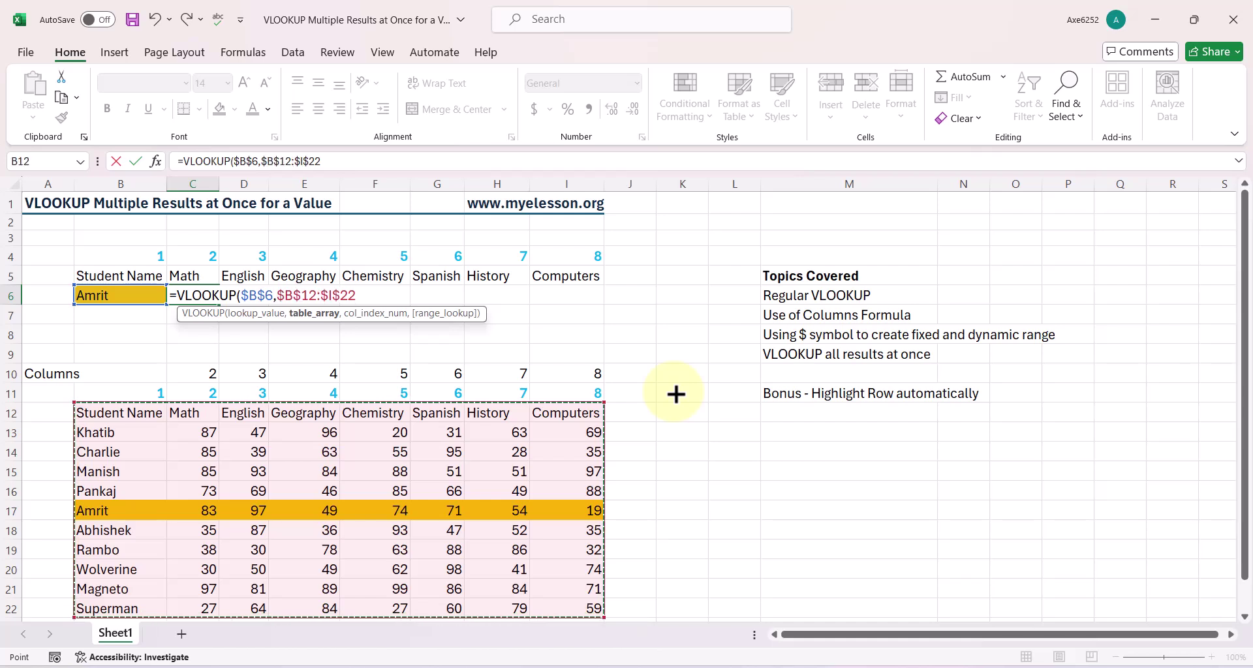
Complete the formula with COLUMN($B12:C12) as column index and exact match 0.
{"action": "type", "text": ",colu"}
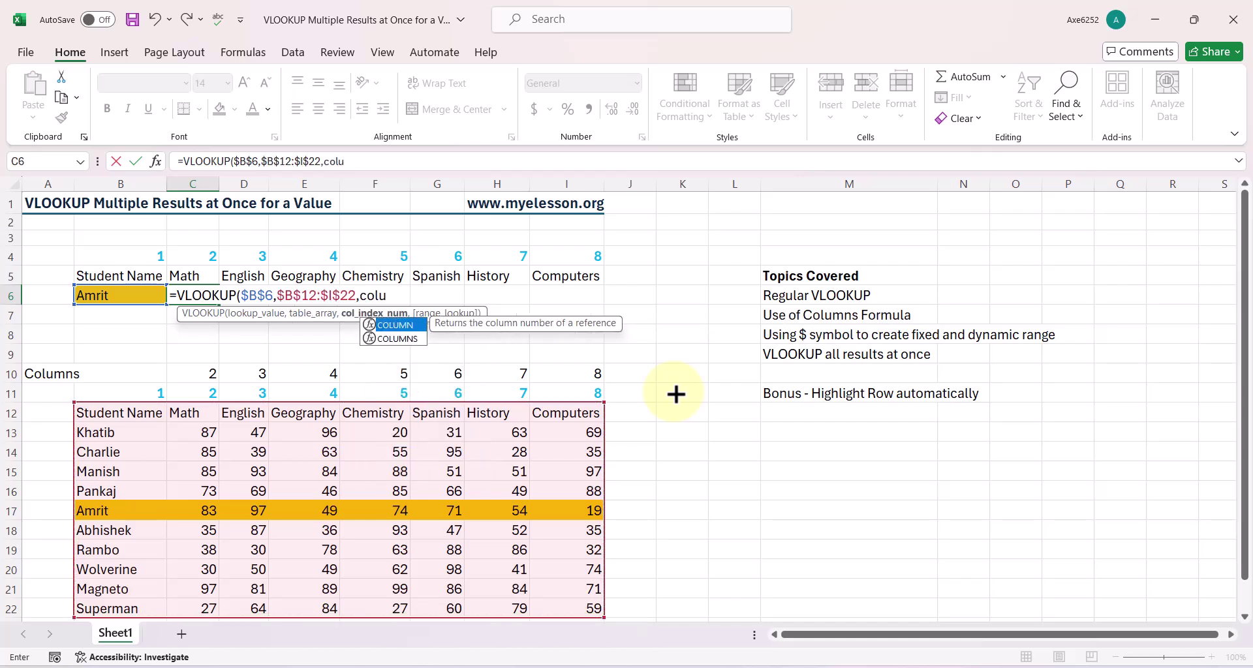
{"action": "key", "text": "Tab"}
{"action": "key", "text": "Down"}
{"action": "key", "text": "Down"}
{"action": "key", "text": "Down"}
{"action": "key", "text": "Down"}
{"action": "key", "text": "Down"}
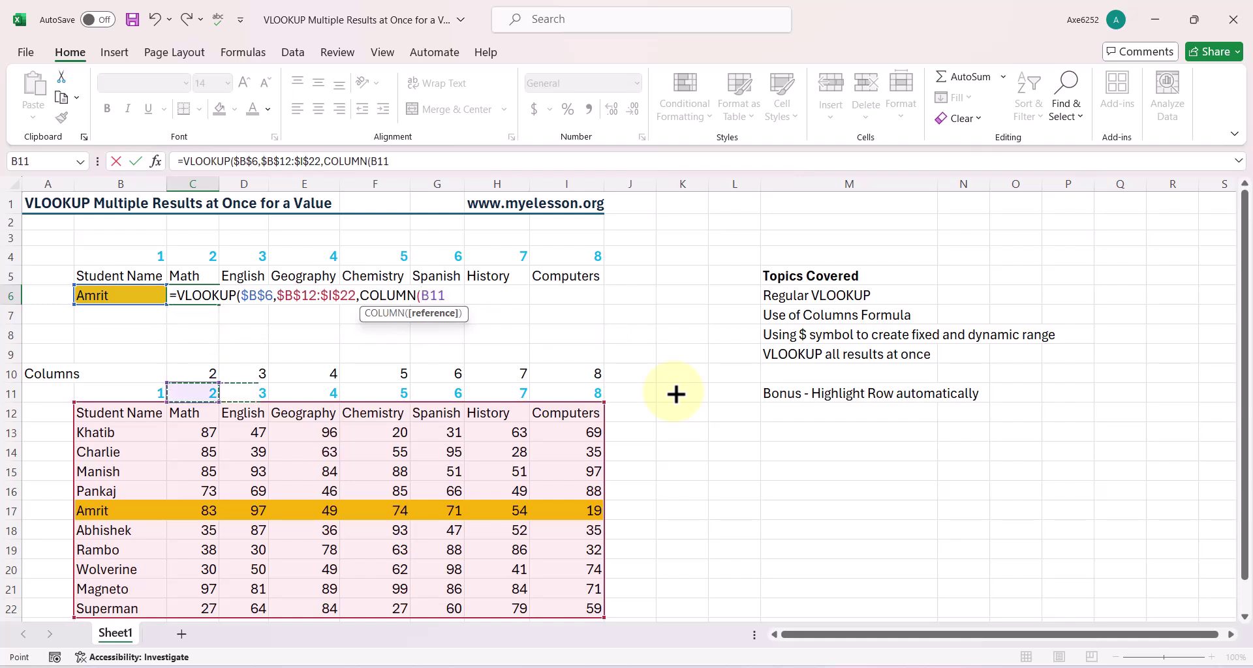
{"action": "key", "text": "Left"}
{"action": "key", "text": "Down"}
{"action": "key", "text": "shift+Right"}
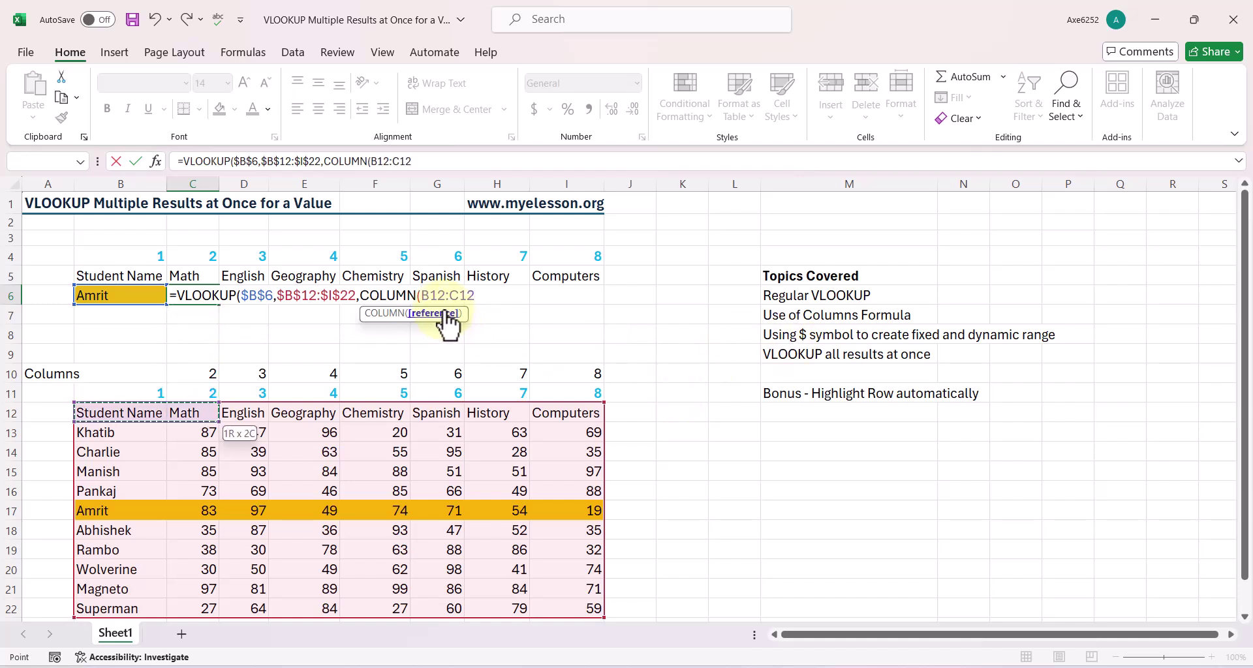
{"action": "left_click", "coordinate": [437, 296]}
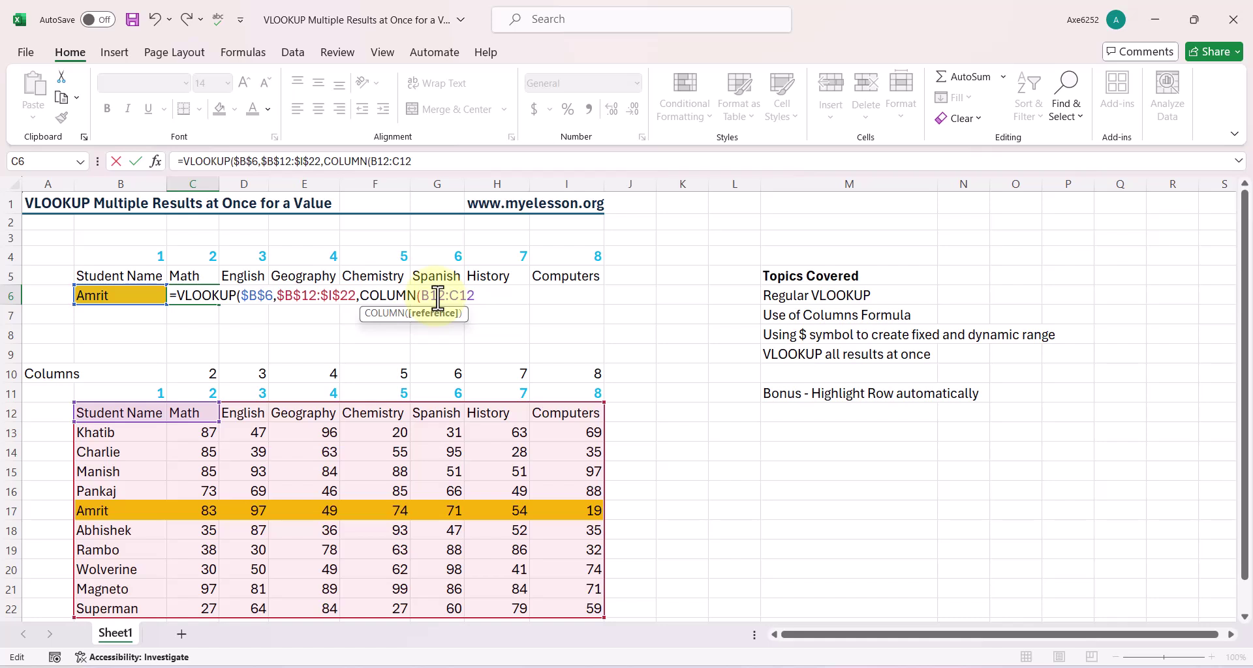
{"action": "key", "text": "F4"}
{"action": "key", "text": "F4"}
{"action": "key", "text": "F4"}
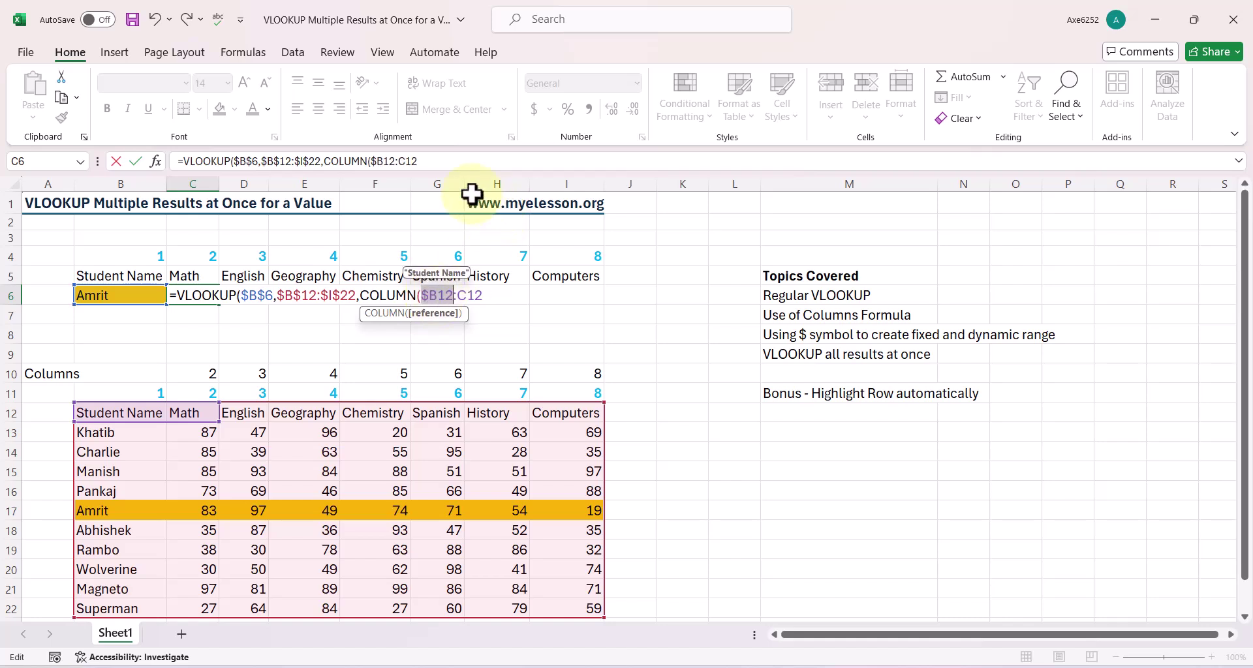
{"action": "left_click", "coordinate": [432, 163]}
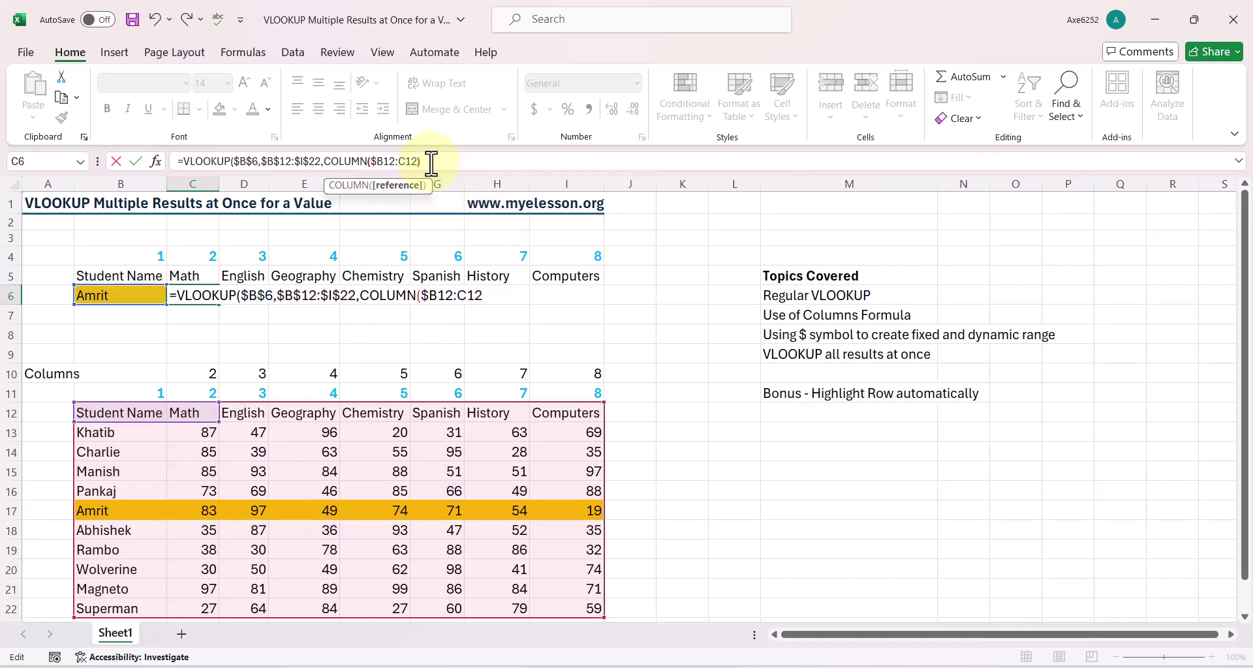
{"action": "type", "text": ",0)"}
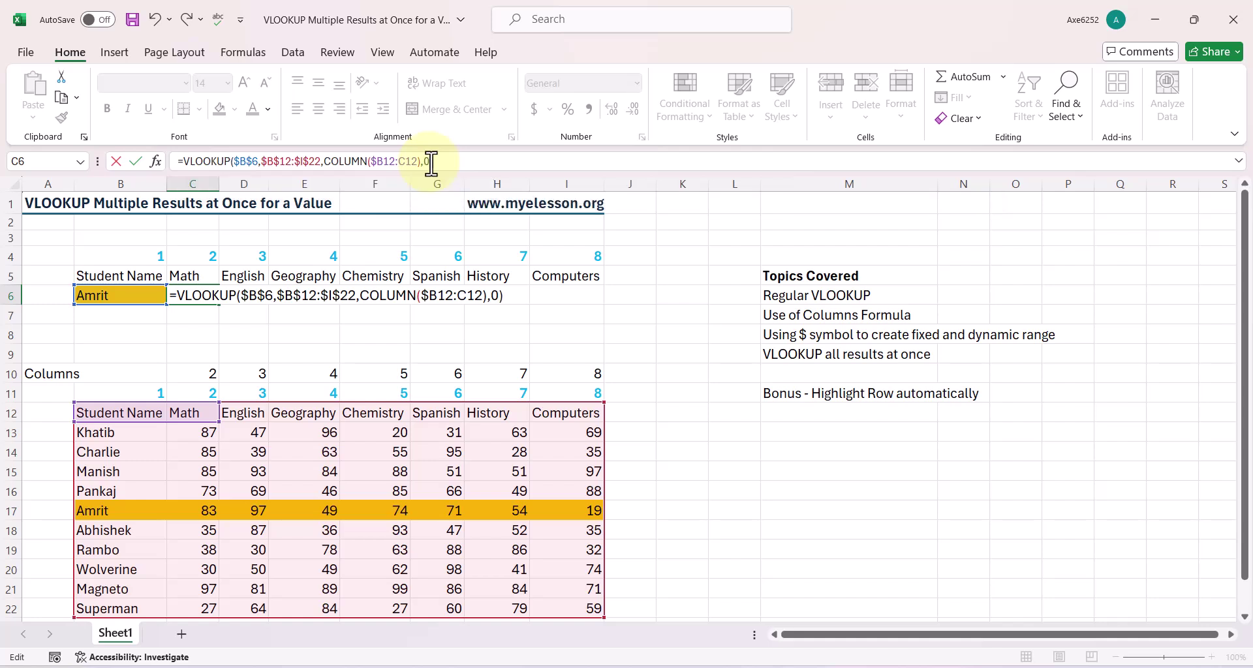
{"action": "key", "text": "ctrl+Return"}
Copy the C6 formula across row 6 through column I, producing #SPILL! and #REF! errors.
{"action": "key", "text": "Left"}
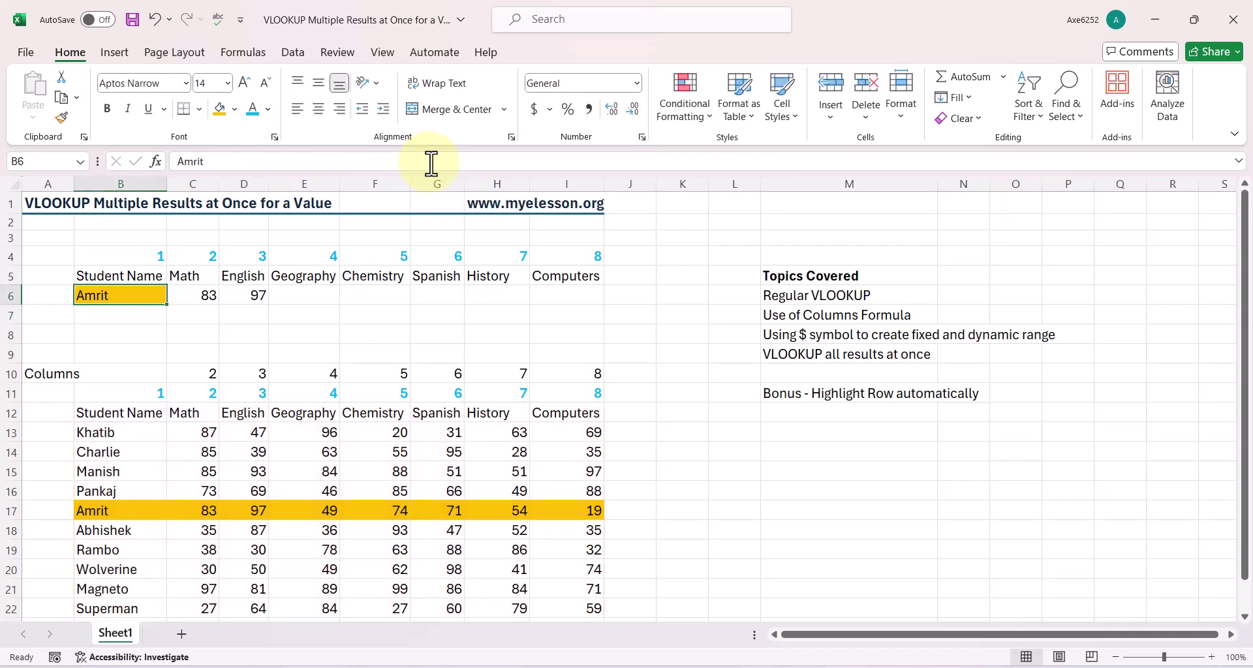
{"action": "key", "text": "Right"}
{"action": "key", "text": "ctrl+c"}
{"action": "key", "text": "shift+Right"}
{"action": "key", "text": "shift+Right"}
{"action": "key", "text": "shift+Right"}
{"action": "key", "text": "shift+Right"}
{"action": "key", "text": "shift+Right"}
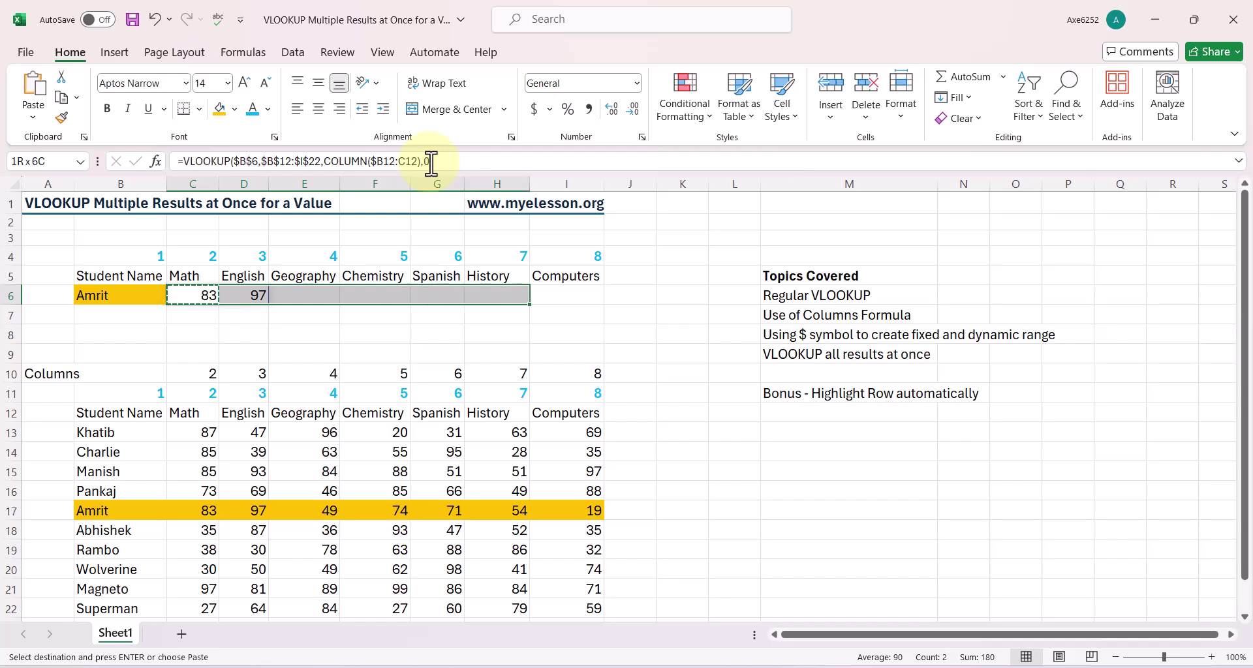
{"action": "key", "text": "shift+Right"}
{"action": "key", "text": "ctrl+v"}
{"action": "key", "text": "Escape"}
Delete the erroring formulas from C6:I6.
{"action": "key", "text": "shift+Left"}
{"action": "key", "text": "shift+Left"}
{"action": "key", "text": "shift+Left"}
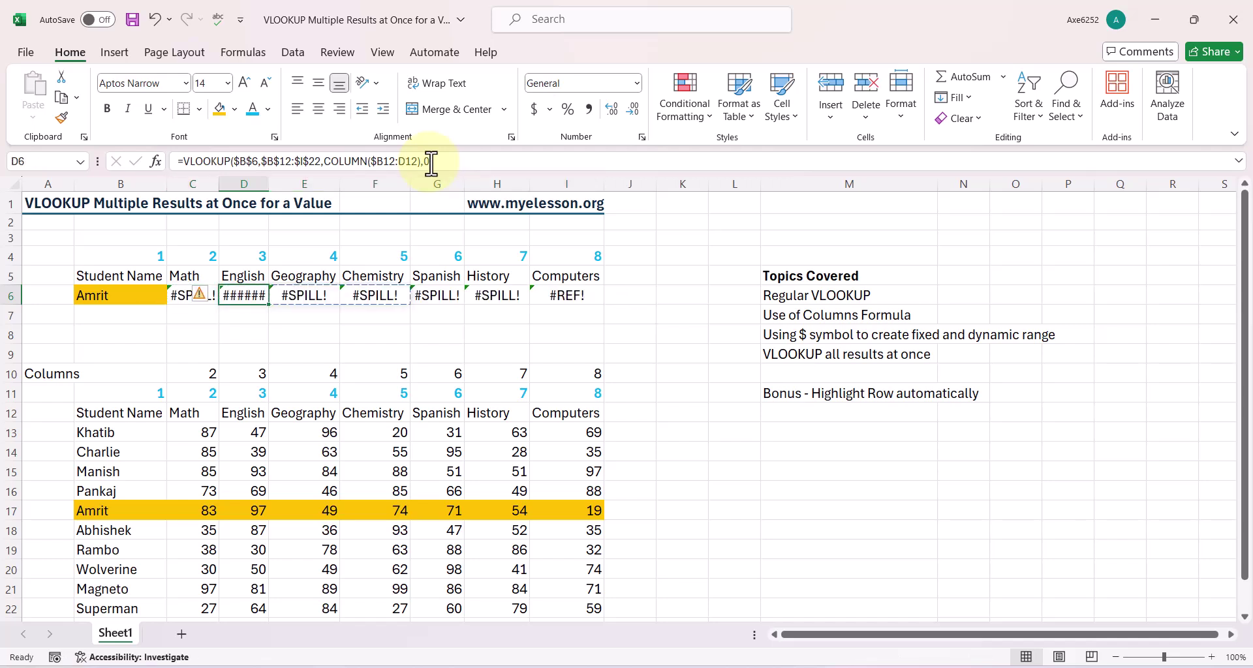
{"action": "key", "text": "shift+Left"}
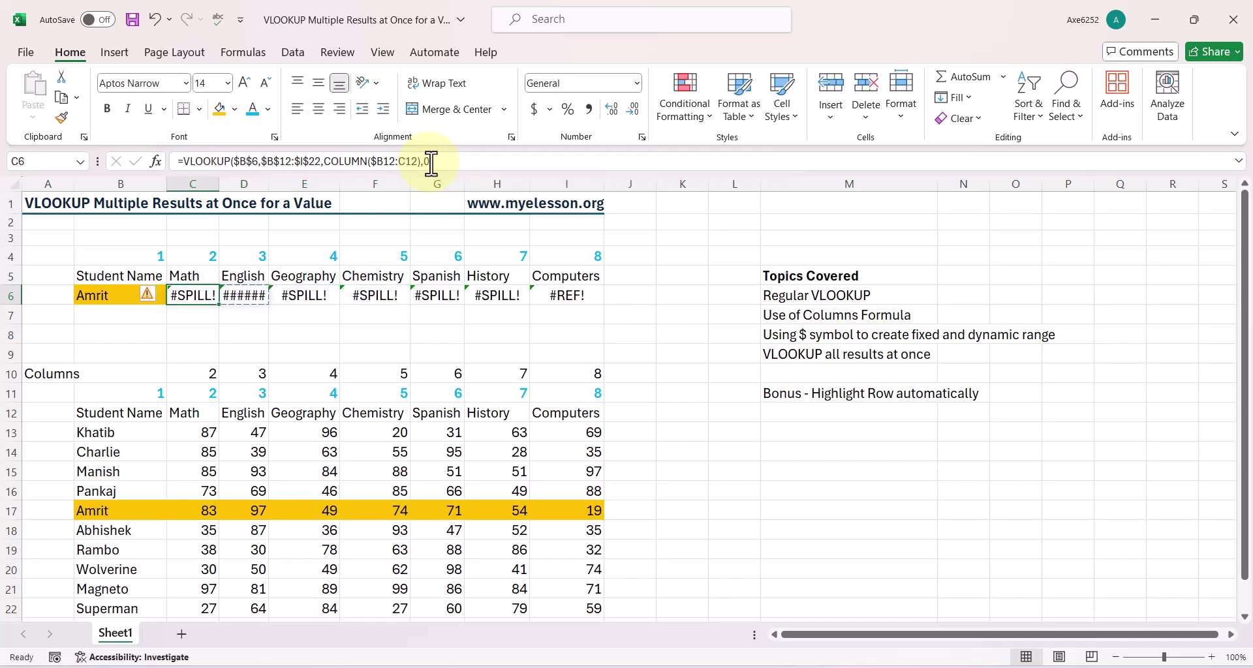
{"action": "key", "text": "shift+Right"}
{"action": "key", "text": "shift+Right"}
{"action": "key", "text": "shift+Right"}
{"action": "key", "text": "shift+Right"}
{"action": "key", "text": "shift+Right"}
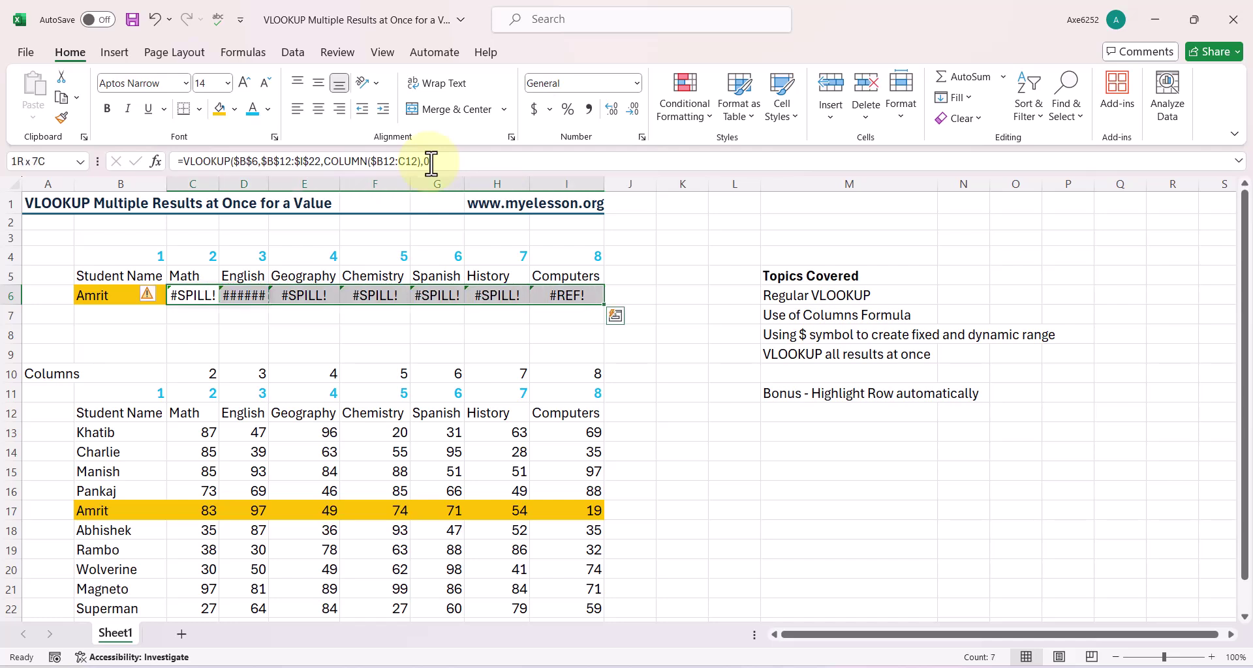
{"action": "key", "text": "Delete"}
{"action": "key", "text": "Right"}
{"action": "key", "text": "Left"}
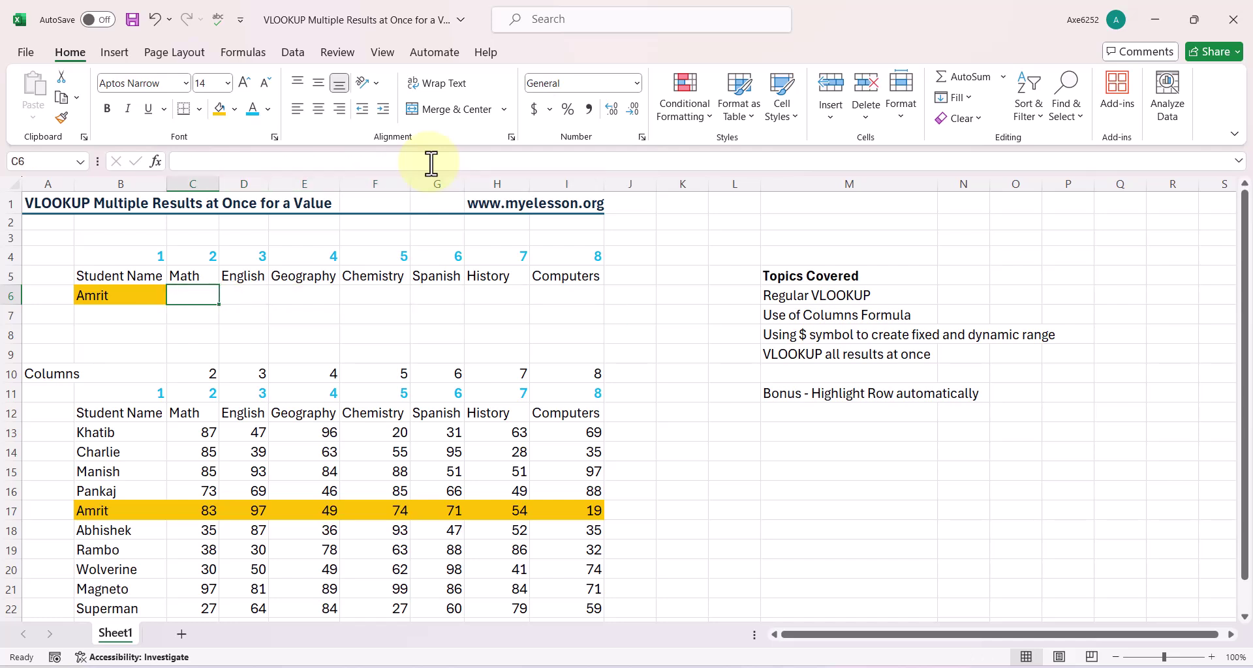
Begin =VLOOKUP in C6 using absolute $B$6 and the table range $B$12:$I$22.
{"action": "type", "text": "=vlo"}
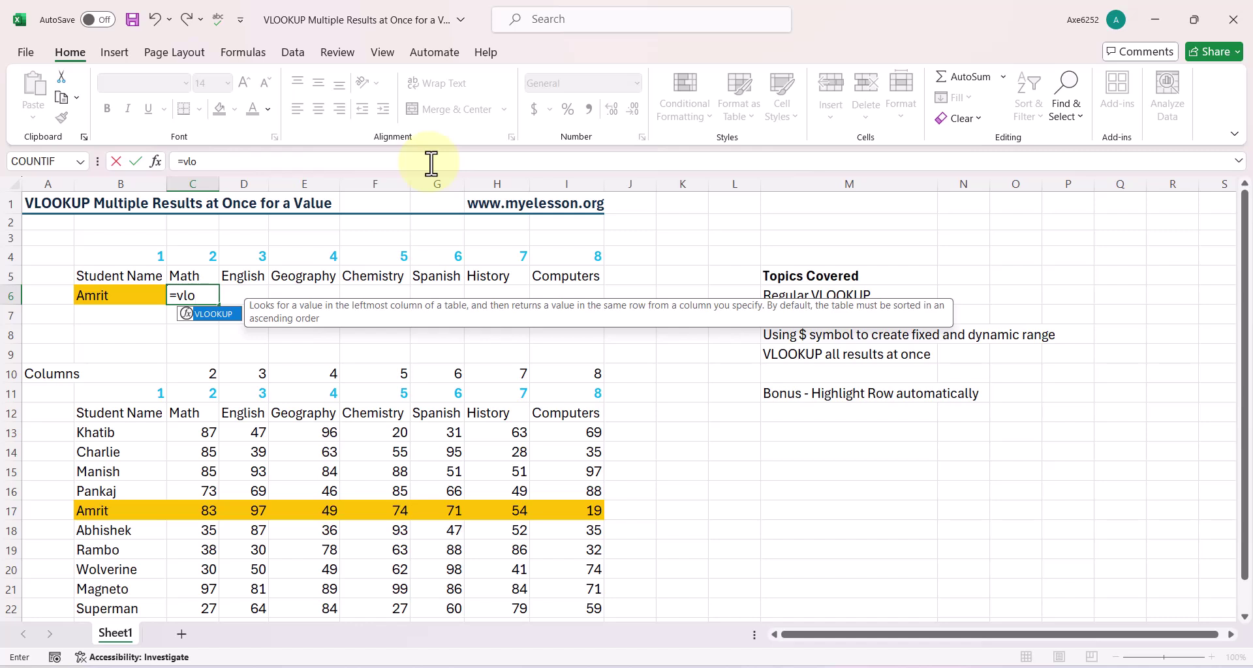
{"action": "key", "text": "Tab"}
{"action": "key", "text": "Left"}
{"action": "key", "text": "F4"}
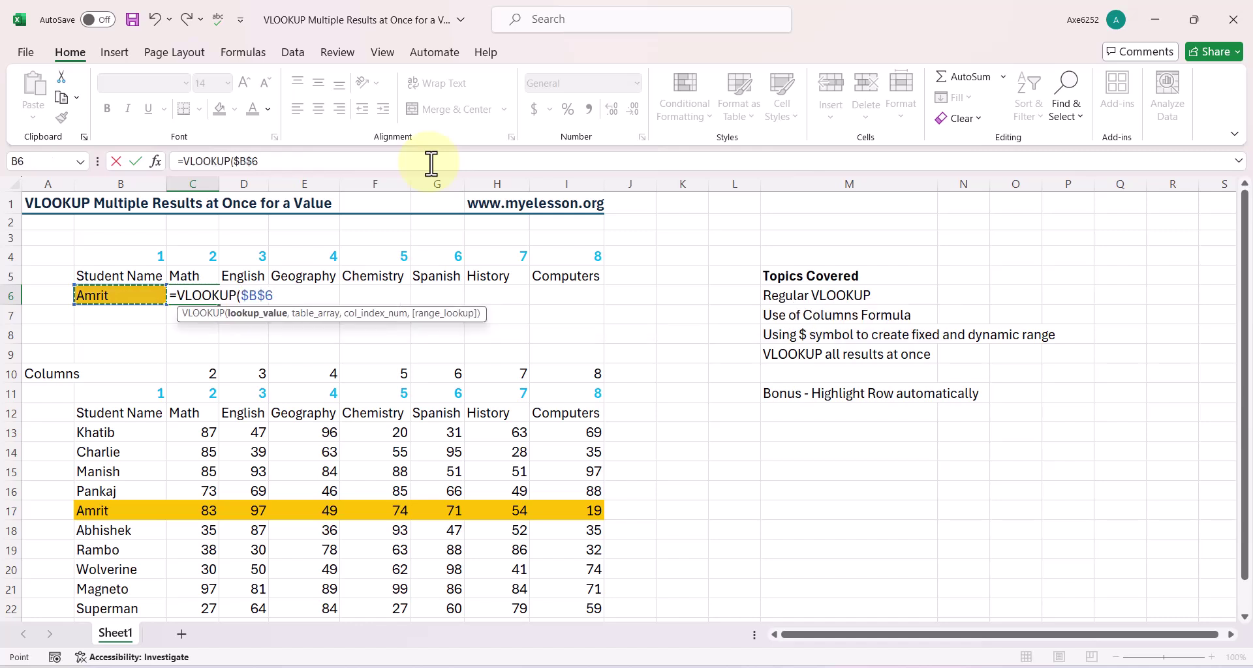
{"action": "type", "text": ","}
{"action": "key", "text": "Down"}
{"action": "key", "text": "Down"}
{"action": "key", "text": "Down"}
{"action": "key", "text": "Down"}
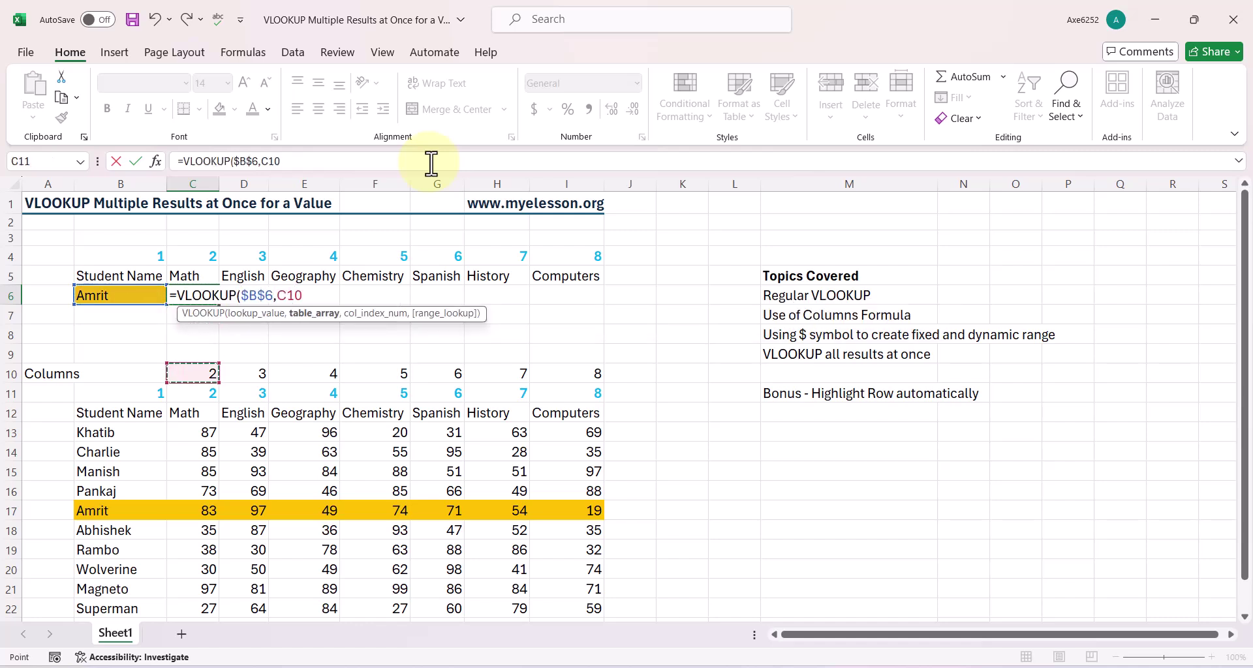
{"action": "key", "text": "Down"}
{"action": "key", "text": "Left"}
{"action": "key", "text": "Down"}
{"action": "key", "text": "ctrl+shift+Right"}
{"action": "key", "text": "ctrl+shift+Down"}
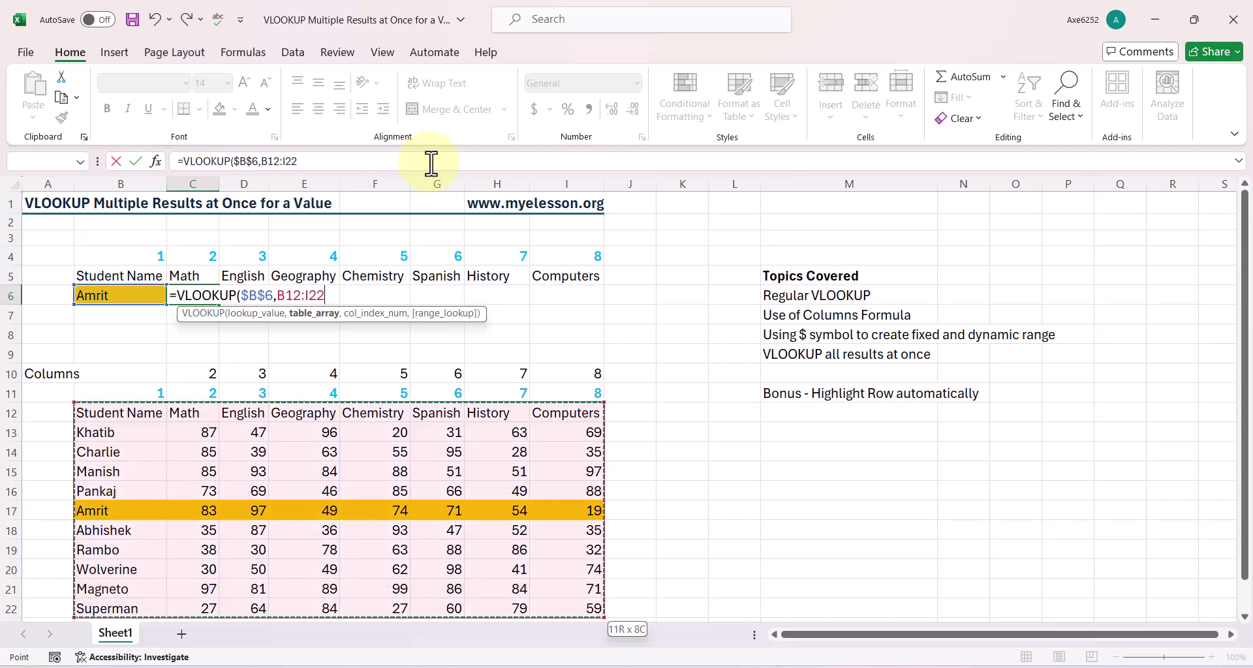
{"action": "key", "text": "F4"}
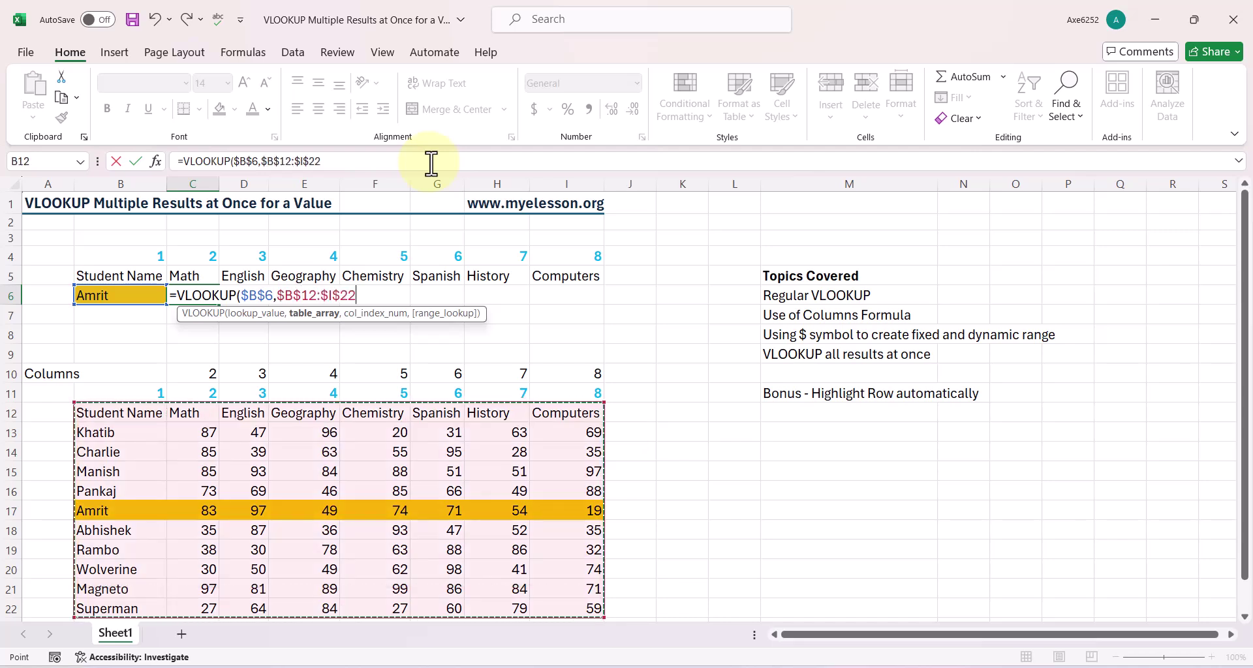
Add COLUMNS($B12:C12) as the column index with exact match 0, returning Math score 83.
{"action": "type", "text": "m"}
{"action": "type", "text": ","}
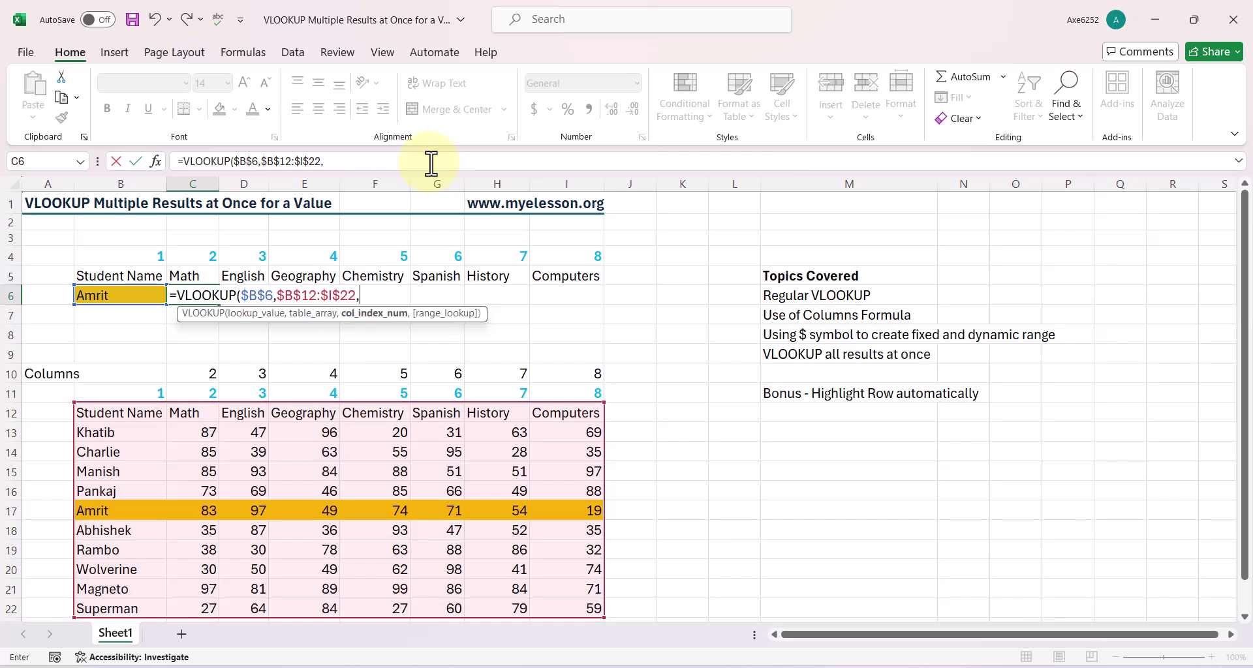
{"action": "type", "text": "columns"}
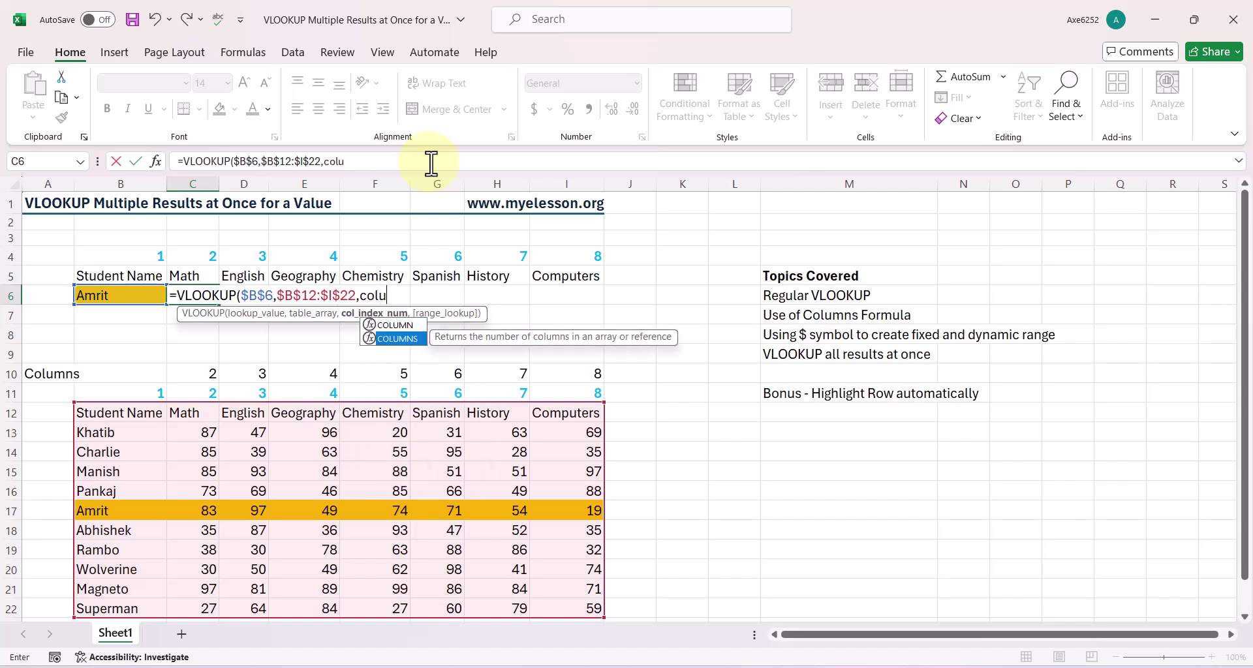
{"action": "key", "text": "Tab"}
{"action": "key", "text": "Left"}
{"action": "key", "text": "Left"}
{"action": "key", "text": "Down"}
{"action": "key", "text": "Down"}
{"action": "key", "text": "Down"}
{"action": "key", "text": "Down"}
{"action": "key", "text": "Down"}
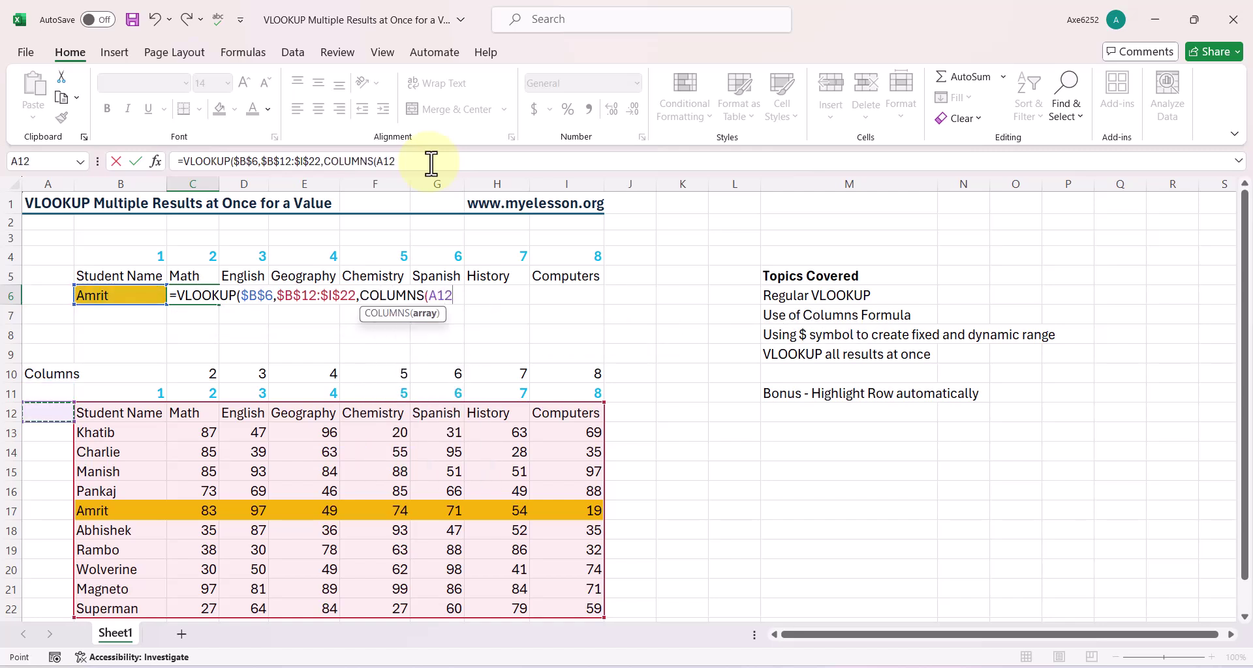
{"action": "key", "text": "Right"}
{"action": "key", "text": "shift+Right"}
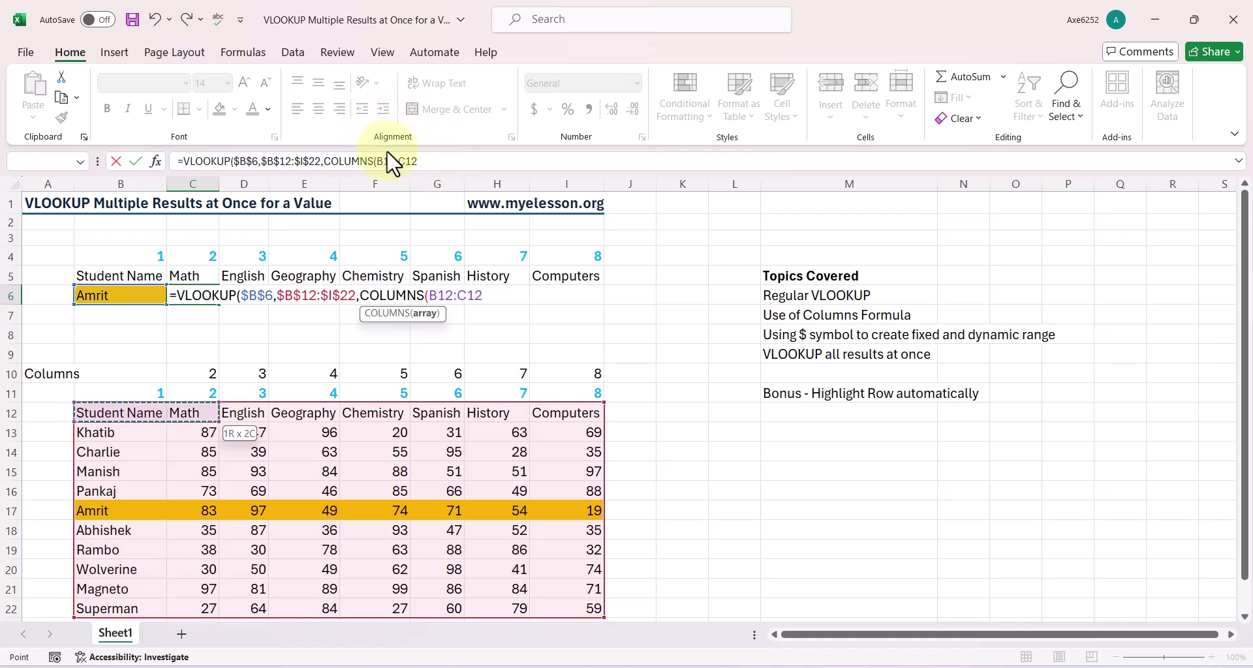
{"action": "left_click", "coordinate": [389, 161]}
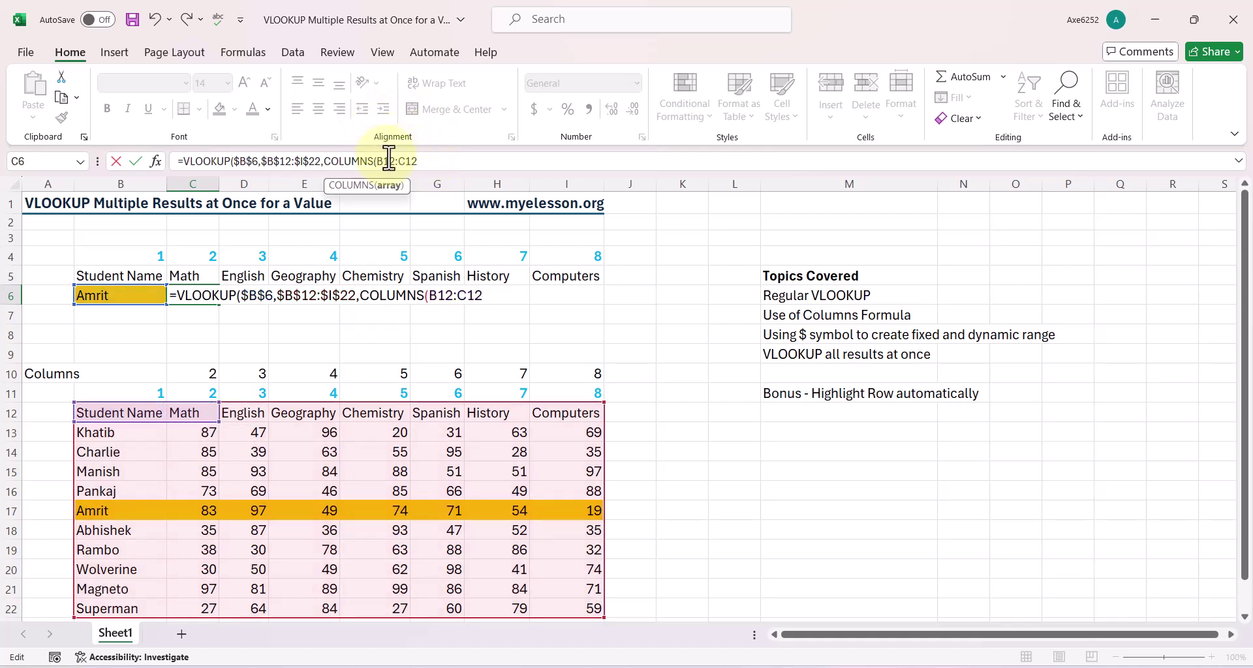
{"action": "key", "text": "F4"}
{"action": "key", "text": "F4"}
{"action": "key", "text": "F4"}
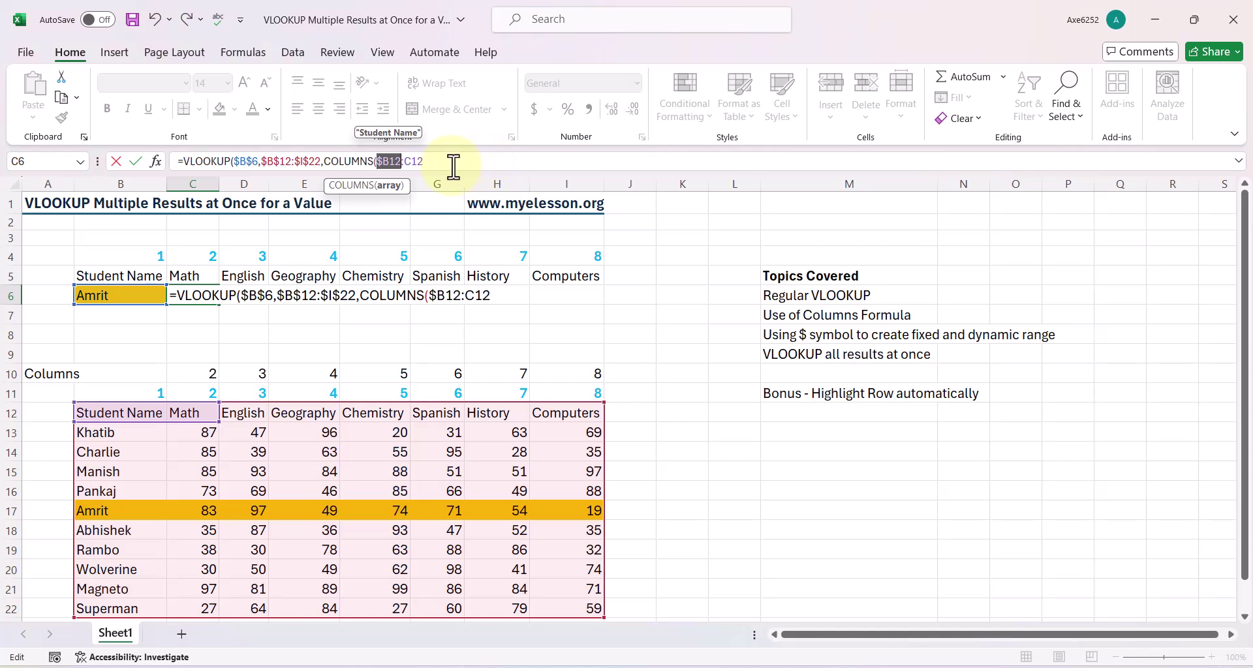
{"action": "left_click", "coordinate": [453, 166]}
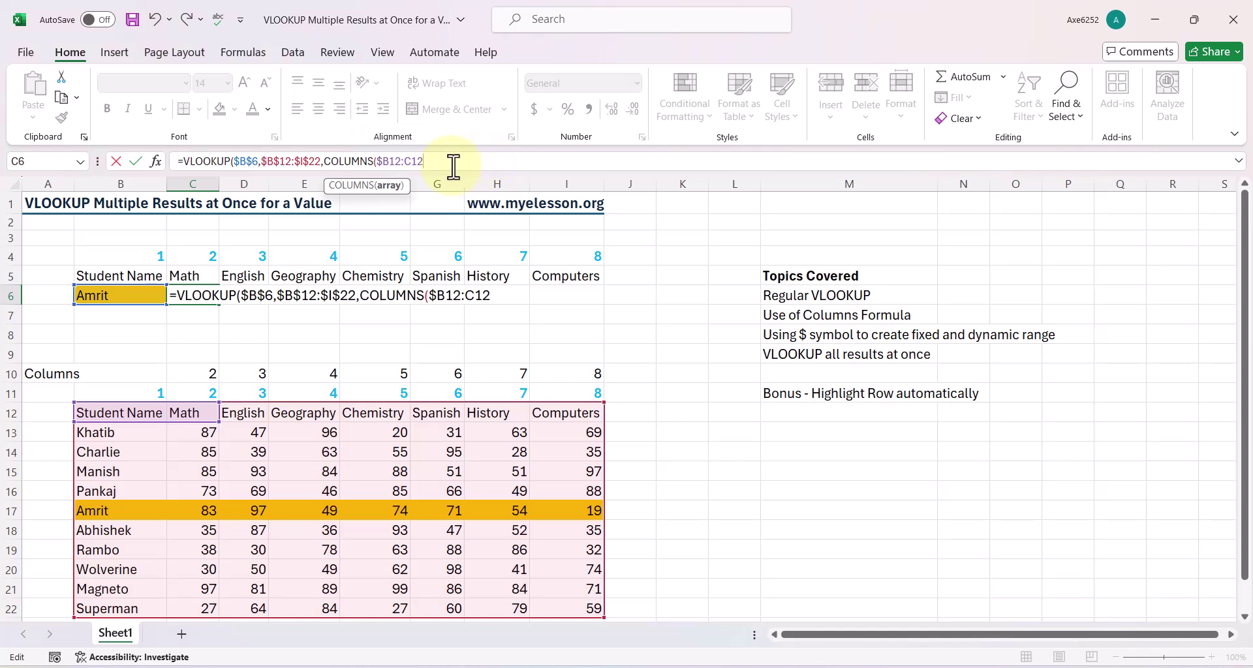
{"action": "type", "text": "),0)"}
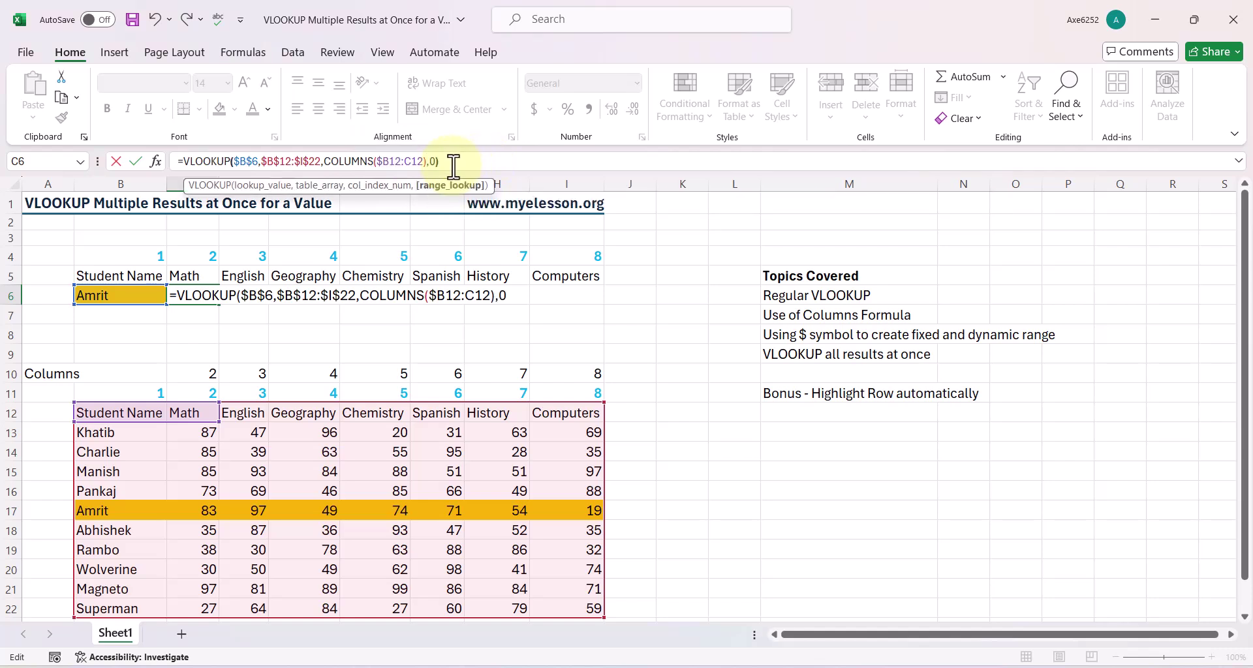
{"action": "key", "text": "Return"}
Copy the C6 lookup across D6:I6 so row 6 shows every subject score.
{"action": "key", "text": "Up"}
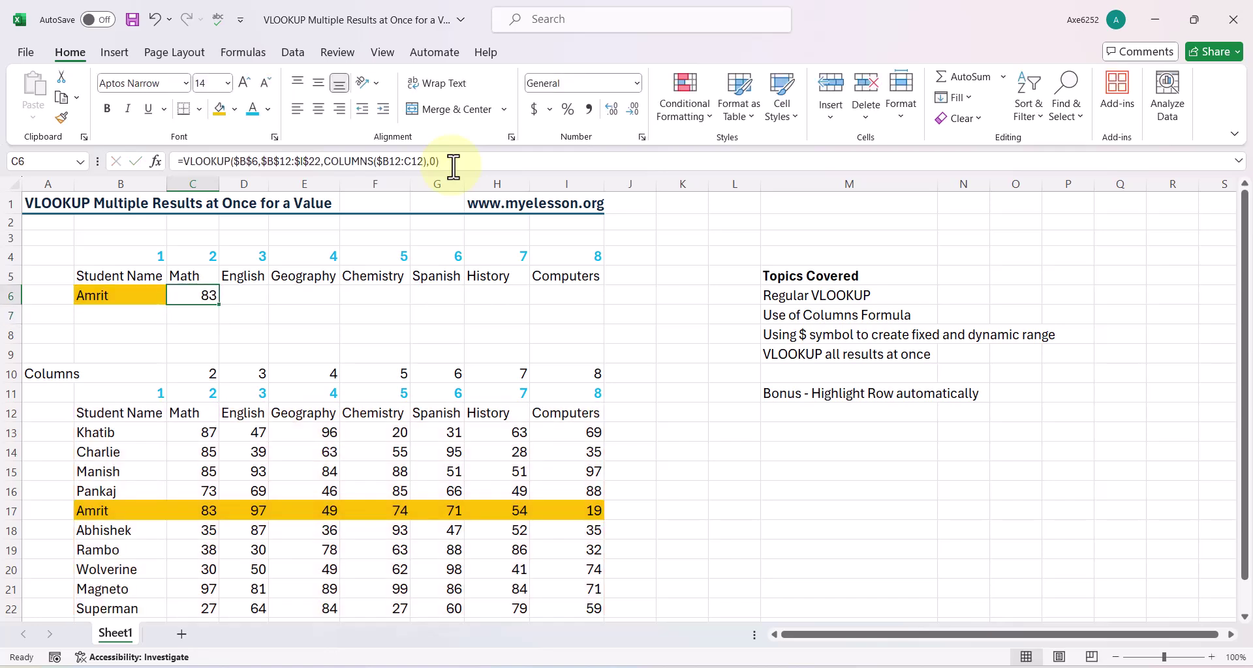
{"action": "key", "text": "ctrl+c"}
{"action": "key", "text": "shift+Right"}
{"action": "key", "text": "shift+Right"}
{"action": "key", "text": "shift+Right"}
{"action": "key", "text": "shift+Right"}
{"action": "key", "text": "shift+Right"}
{"action": "key", "text": "shift+Right"}
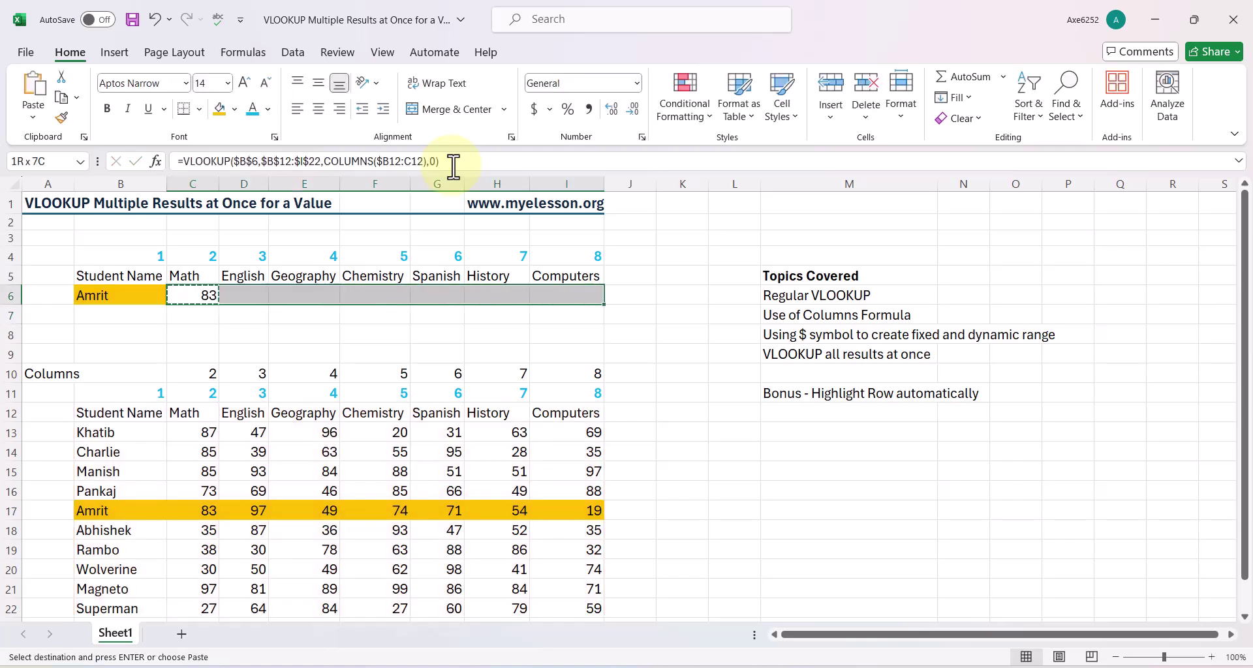
{"action": "key", "text": "ctrl+v"}
{"action": "key", "text": "Escape"}
{"action": "key", "text": "Right"}
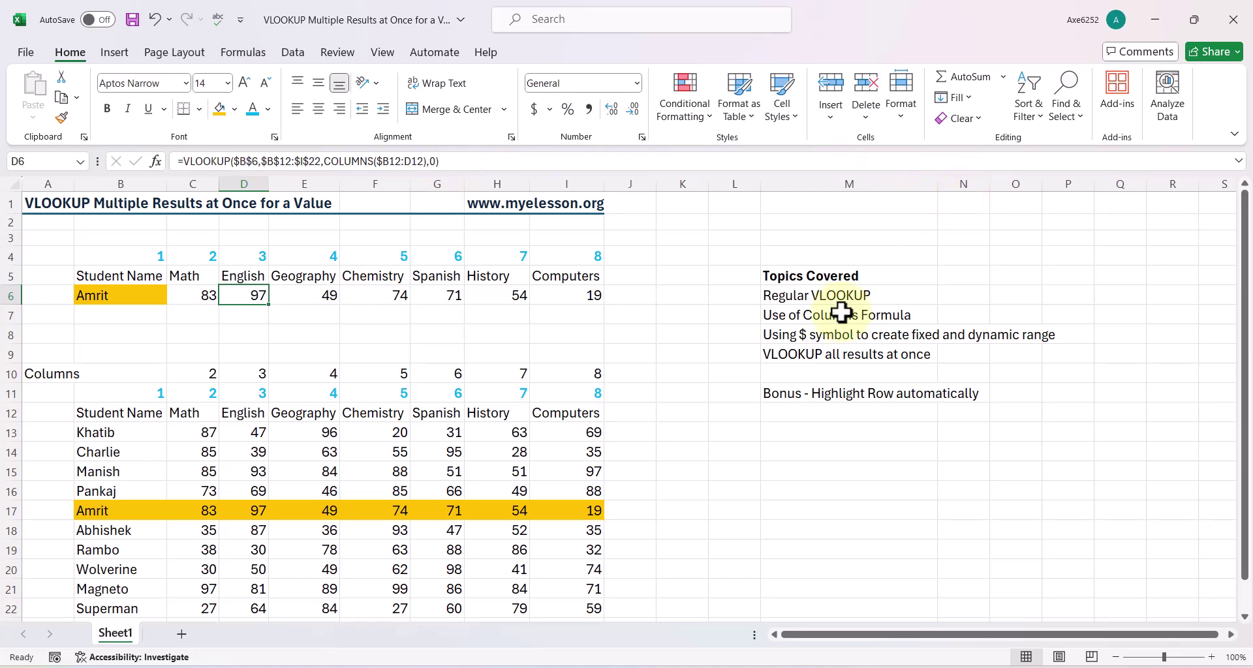
Change the chosen student in B6 to Khatib and select the table header row.
{"action": "left_click", "coordinate": [122, 303]}
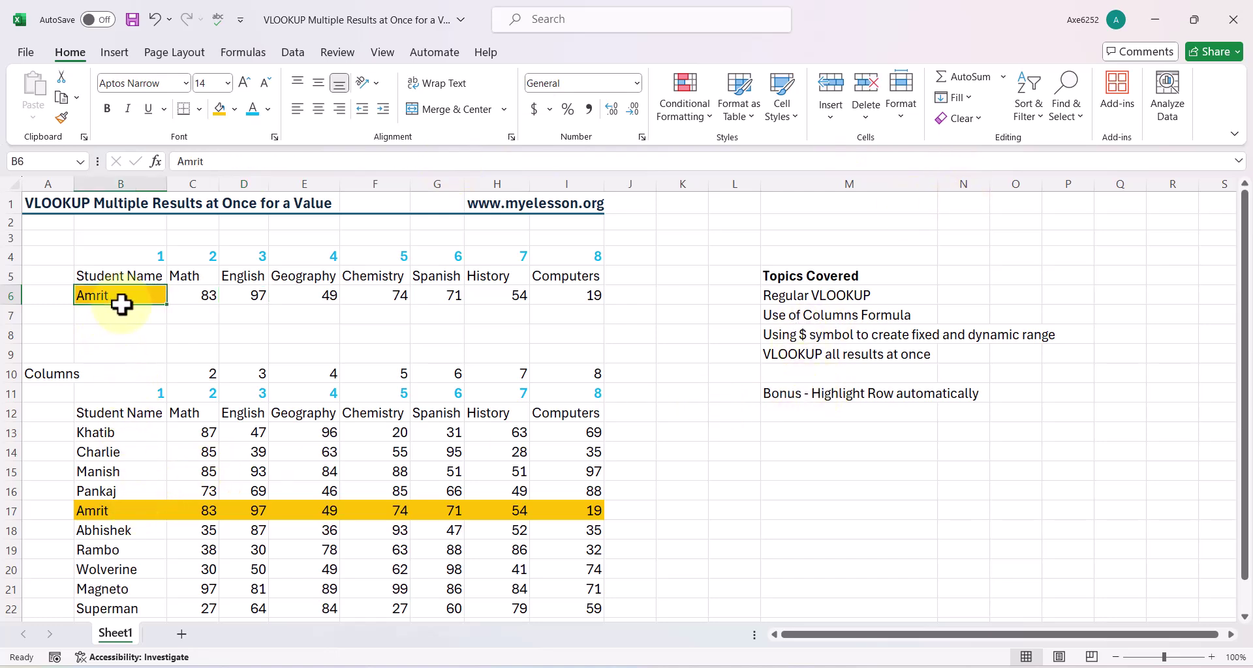
{"action": "type", "text": "Khatib"}
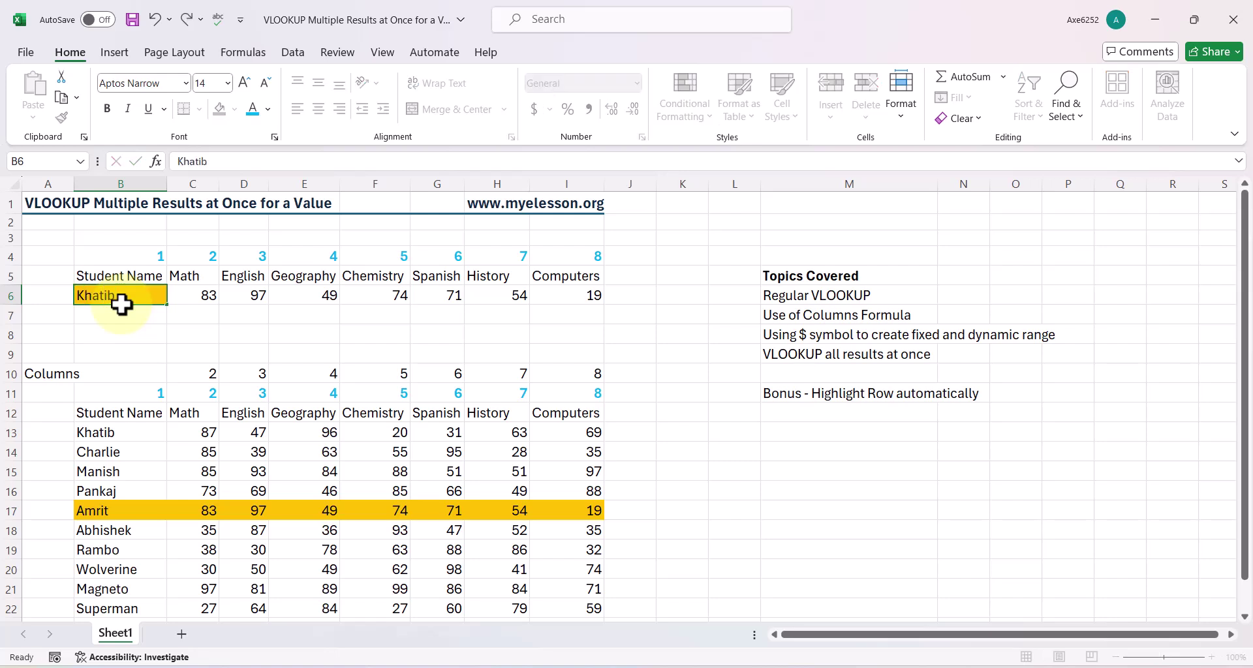
{"action": "key", "text": "Return"}
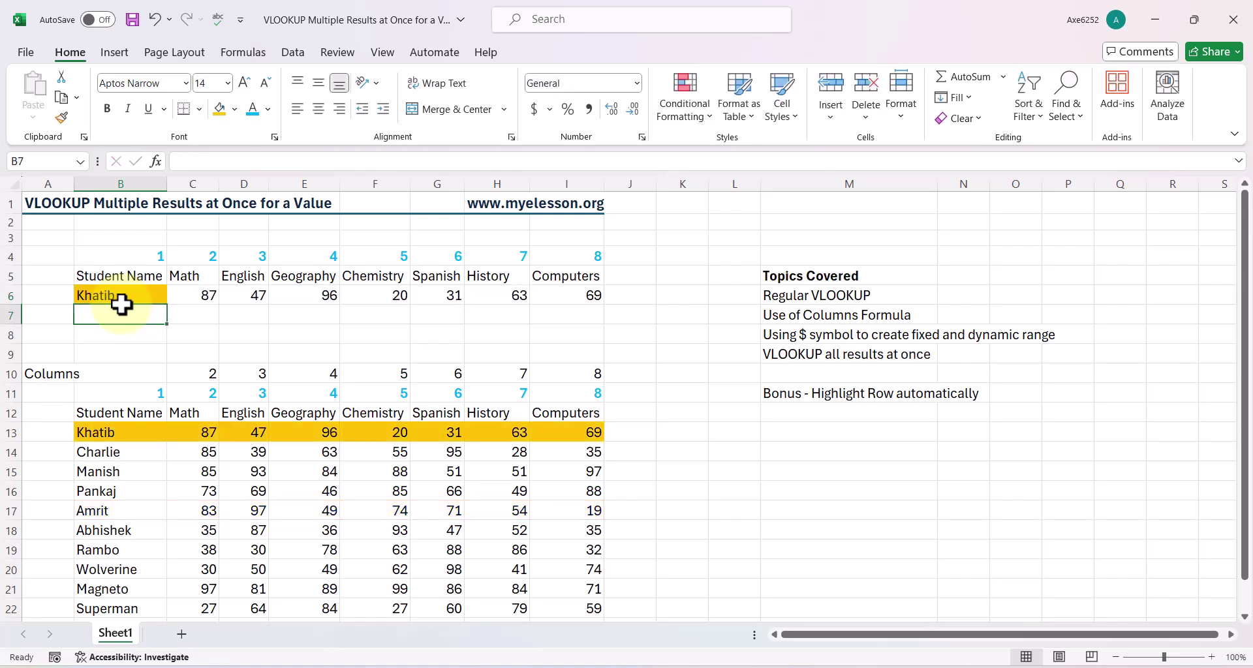
{"action": "key", "text": "Down"}
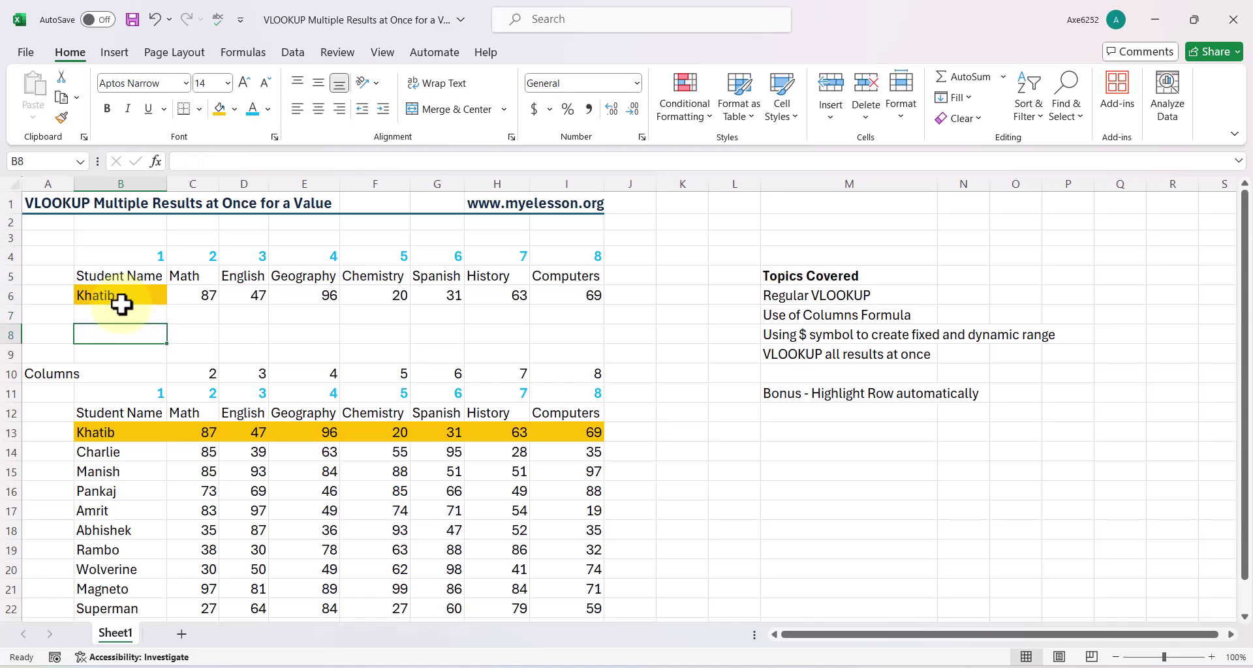
{"action": "key", "text": "Down"}
{"action": "key", "text": "Down"}
{"action": "key", "text": "Down"}
{"action": "key", "text": "Down"}
{"action": "key", "text": "shift+Right"}
{"action": "key", "text": "shift+Right"}
Select the student table and clear its conditional formatting rules.
{"action": "key", "text": "shift+Right"}
{"action": "key", "text": "shift+Right"}
{"action": "key", "text": "shift+Right"}
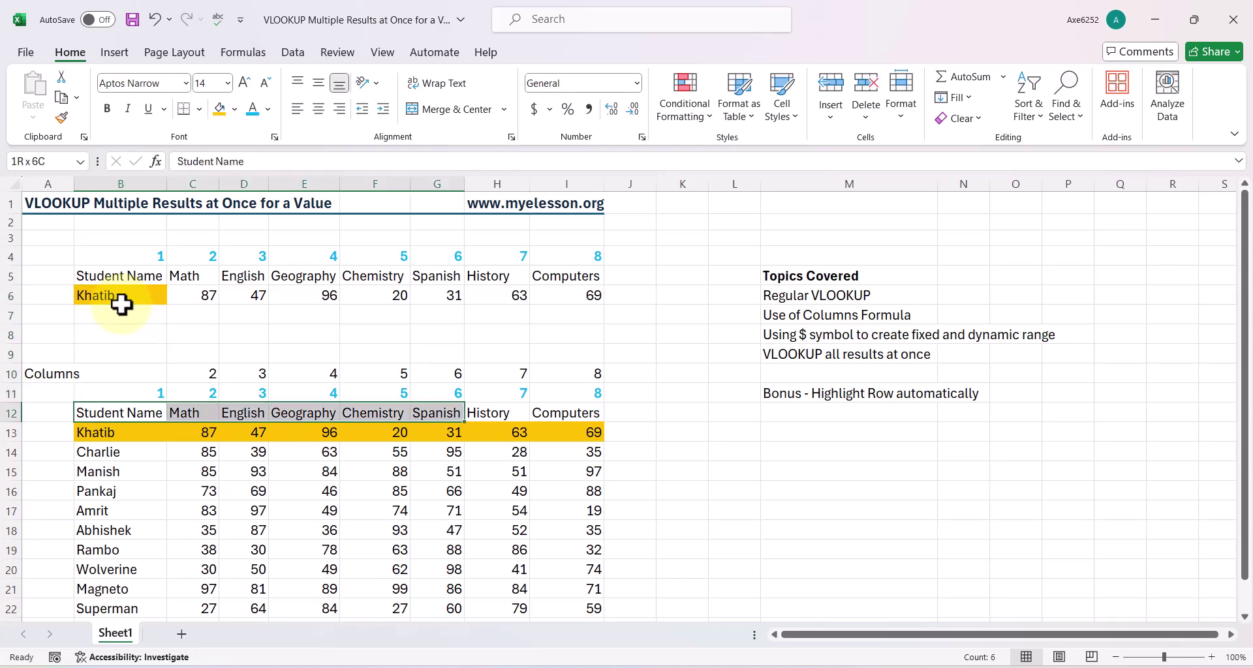
{"action": "key", "text": "shift+Right"}
{"action": "key", "text": "shift+Right"}
{"action": "key", "text": "ctrl+shift+Down"}
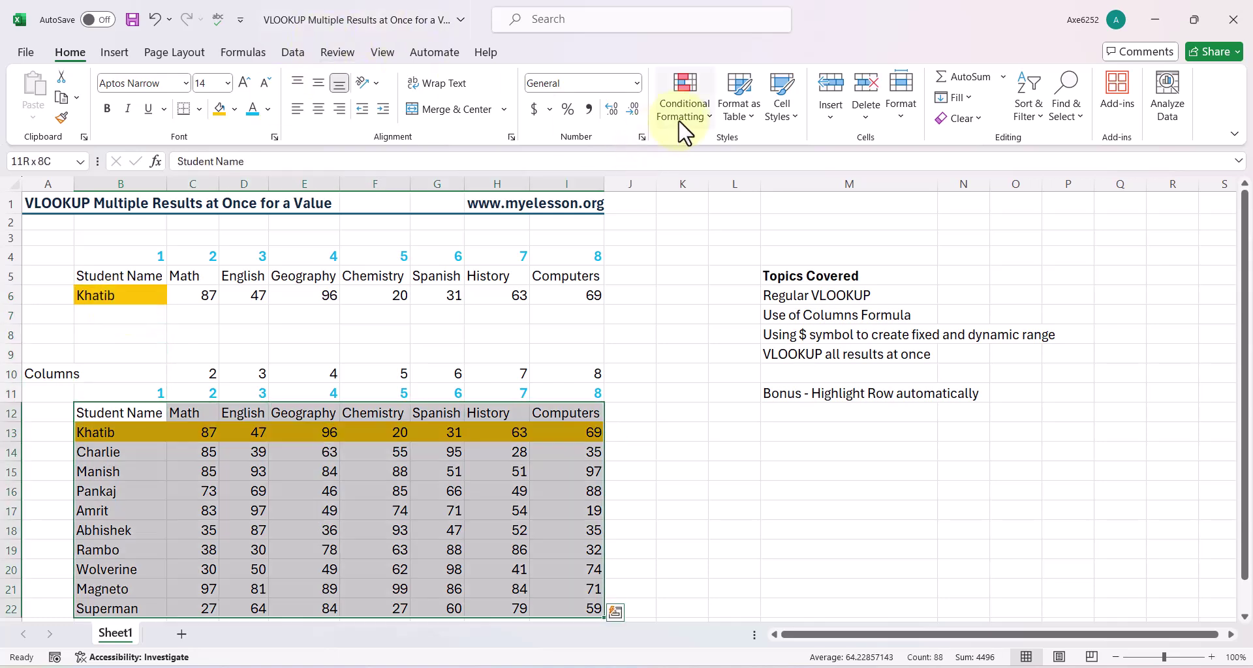
{"action": "left_click", "coordinate": [693, 116]}
{"action": "mouse_move", "coordinate": [708, 335]}
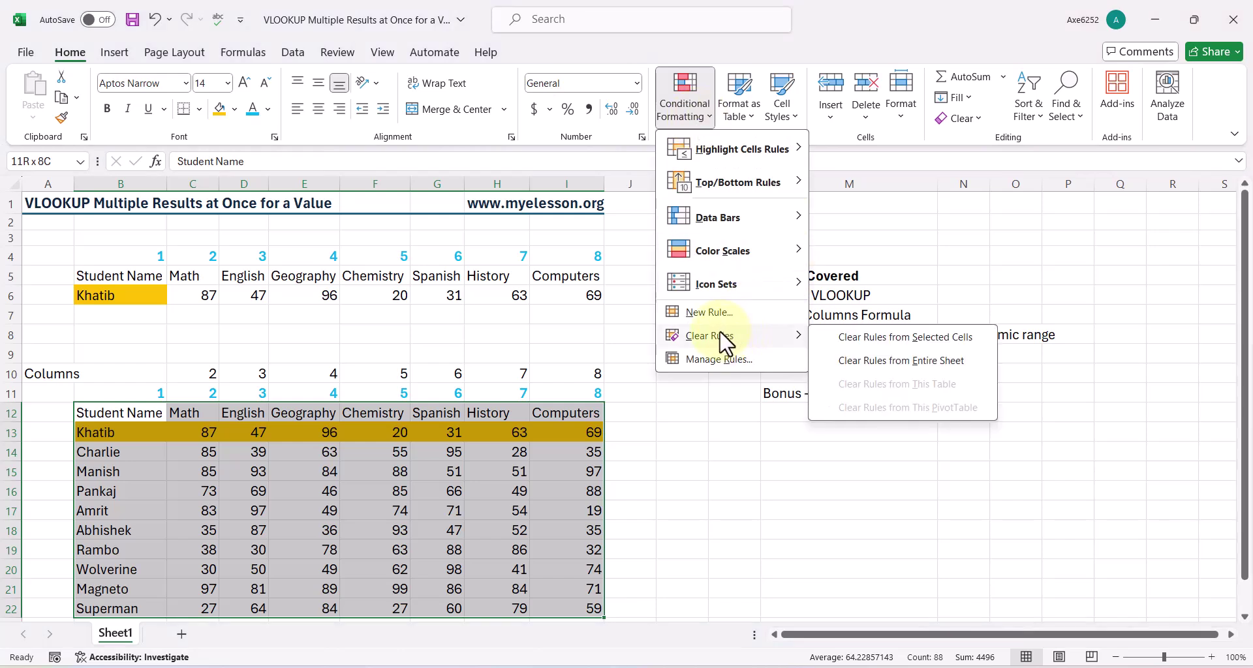
{"action": "left_click", "coordinate": [856, 361]}
Select the score rows B13:I22 and start a new conditional formatting rule.
{"action": "key", "text": "Down"}
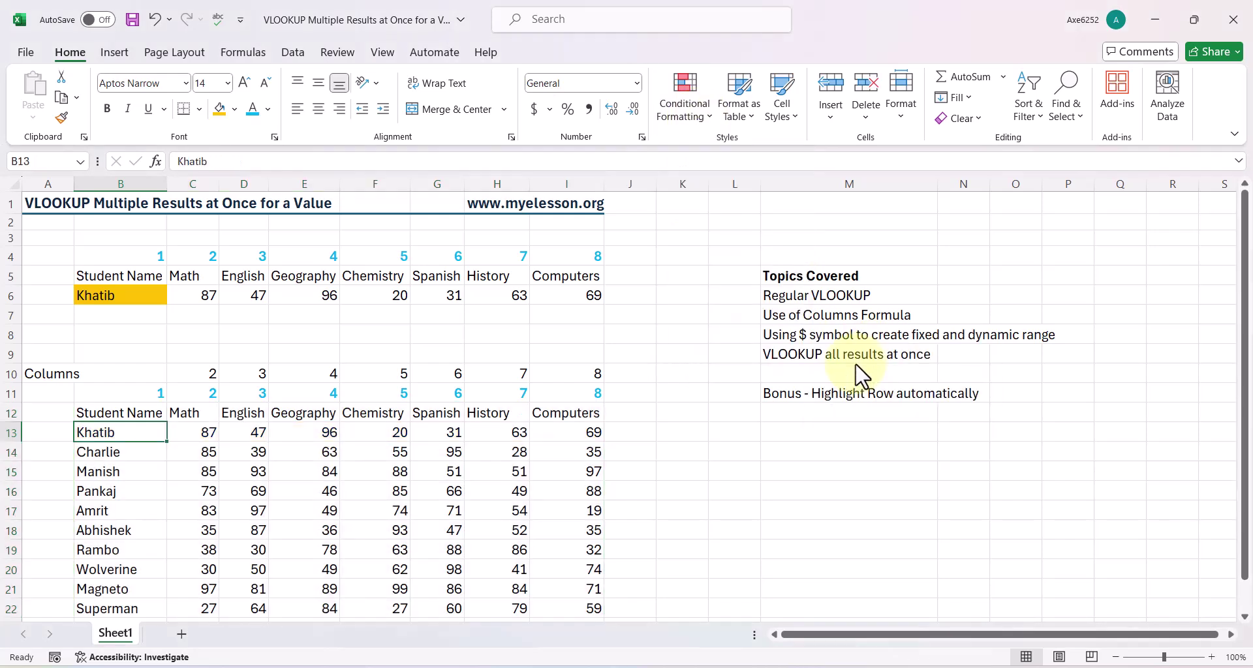
{"action": "key", "text": "shift+Right"}
{"action": "key", "text": "shift+Right"}
{"action": "key", "text": "shift+Right"}
{"action": "key", "text": "shift+Right"}
{"action": "key", "text": "shift+Right"}
{"action": "key", "text": "shift+Right"}
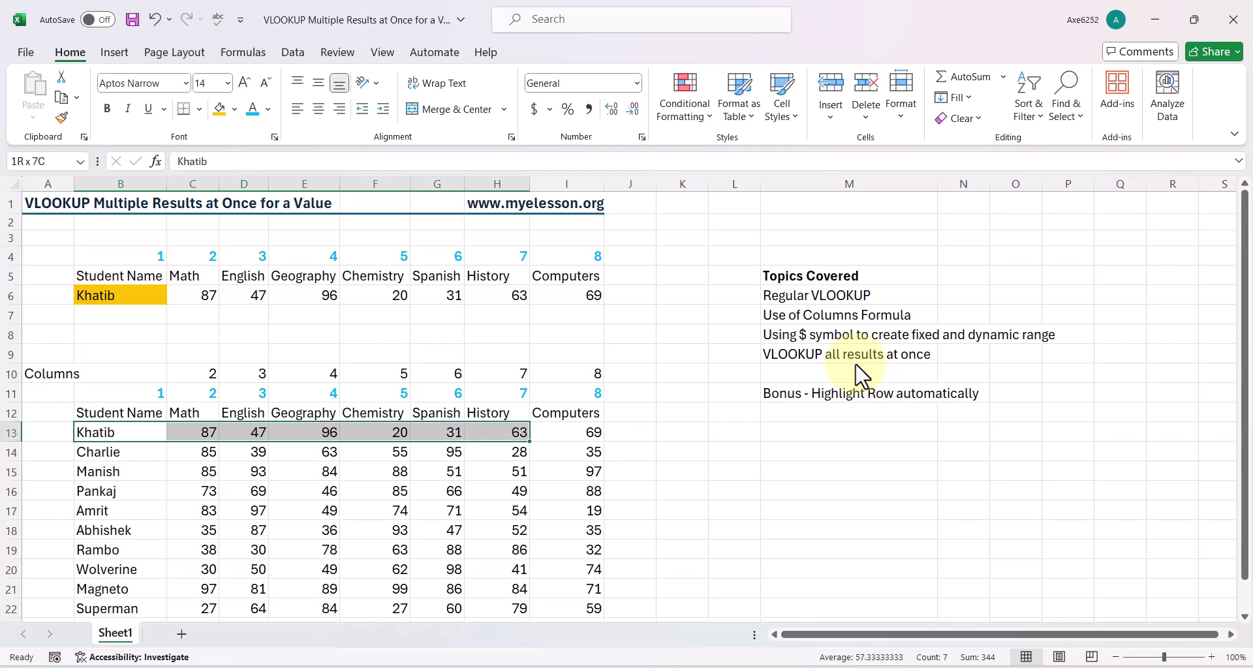
{"action": "key", "text": "shift+Right"}
{"action": "key", "text": "ctrl+shift+Down"}
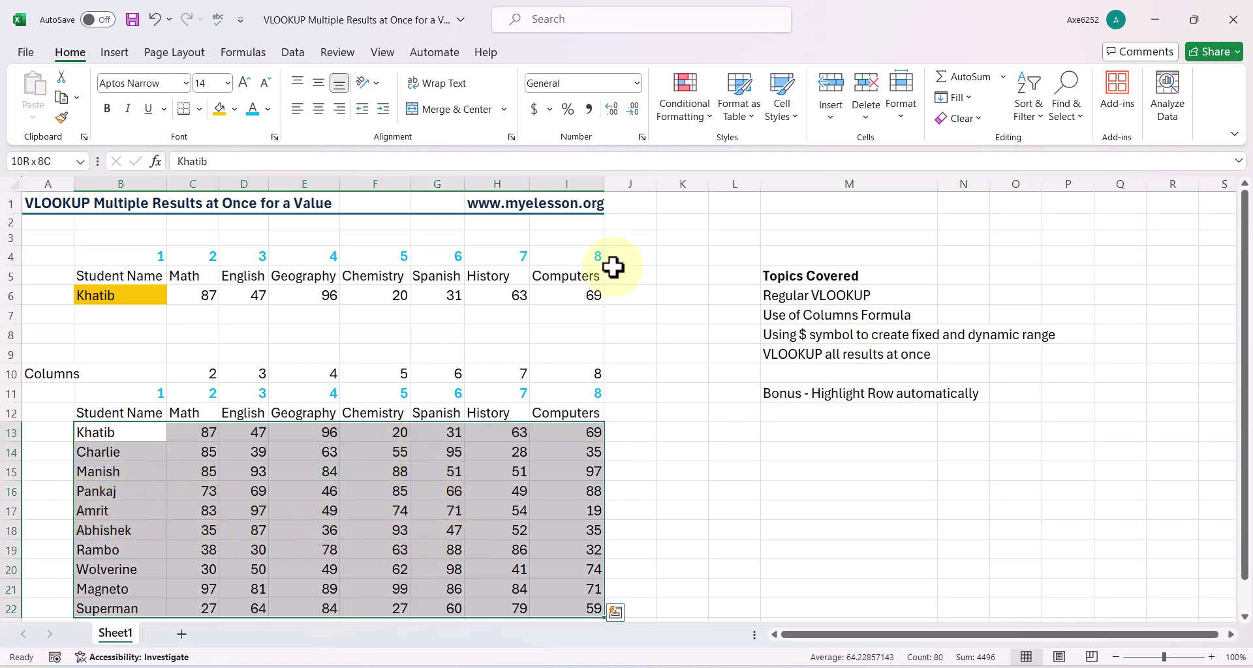
{"action": "left_click", "coordinate": [689, 103]}
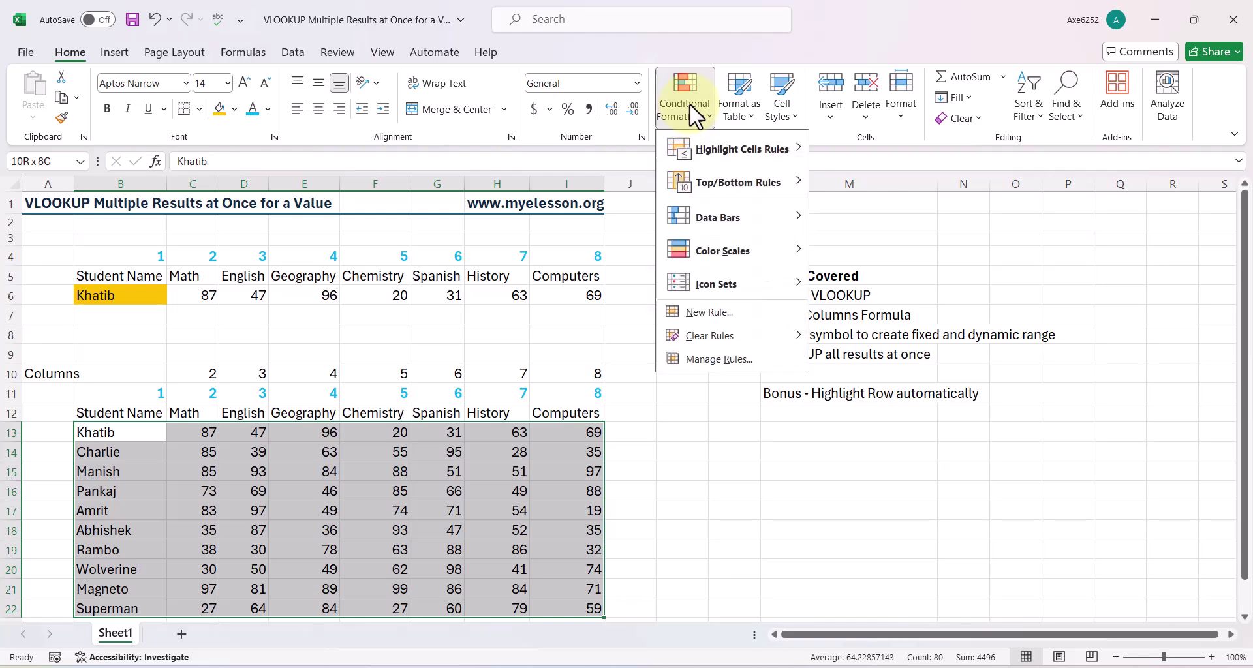
{"action": "left_click", "coordinate": [717, 313]}
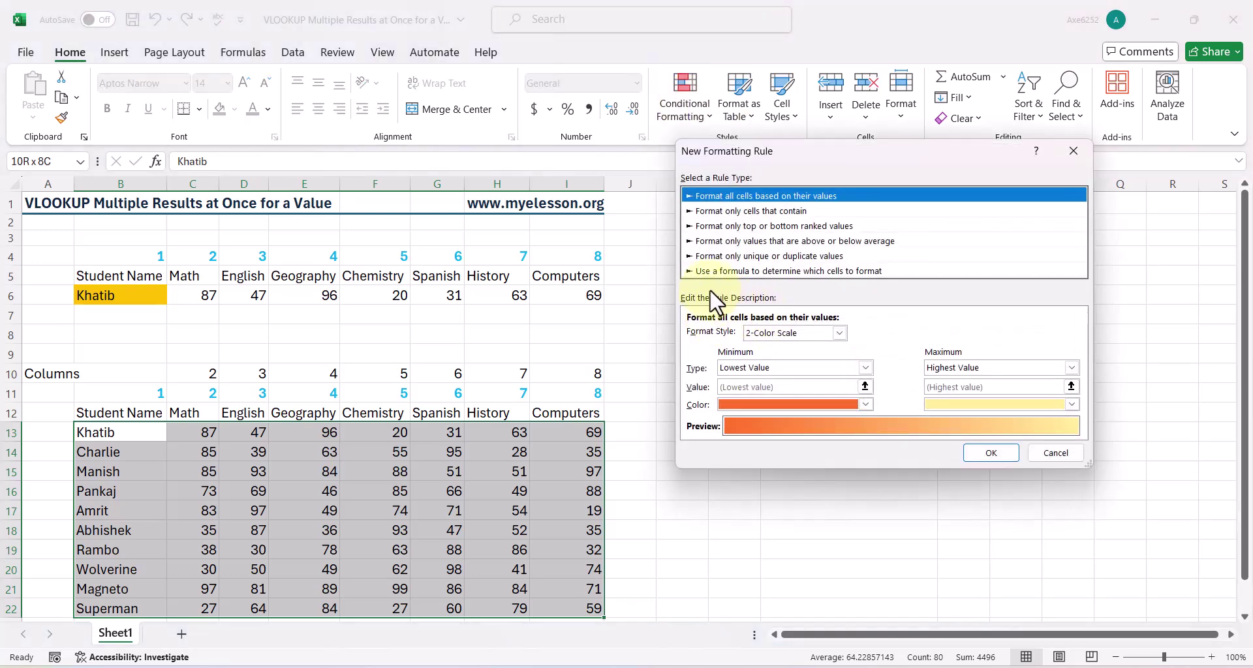
Create a formula rule =and($B13=$B$6) with a gold fill, highlighting Khatib's row 13.
{"action": "left_click", "coordinate": [717, 271]}
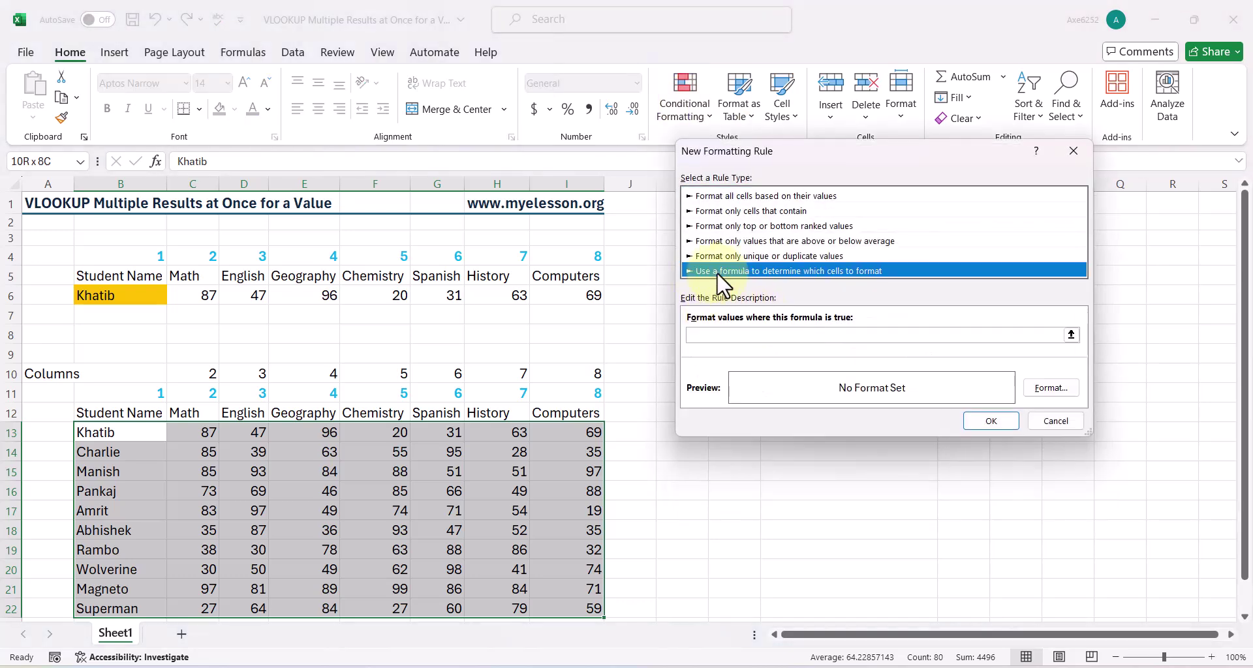
{"action": "left_click", "coordinate": [718, 335]}
{"action": "type", "text": "=and("}
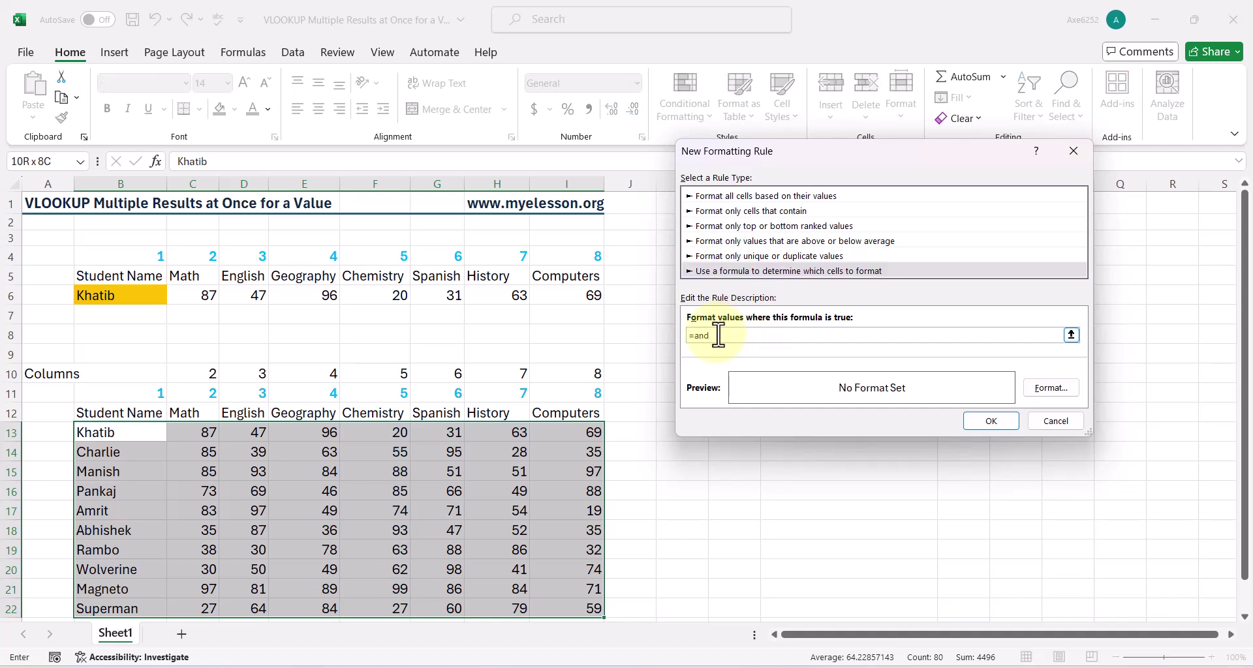
{"action": "left_click", "coordinate": [116, 433]}
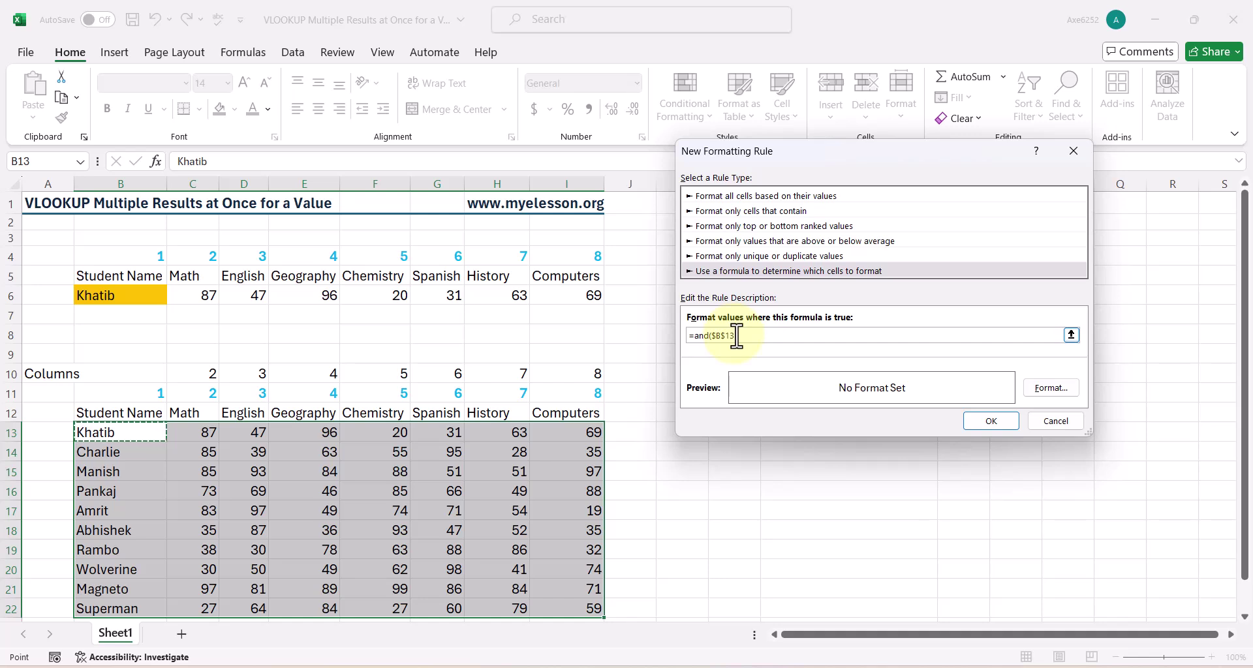
{"action": "type", "text": "="}
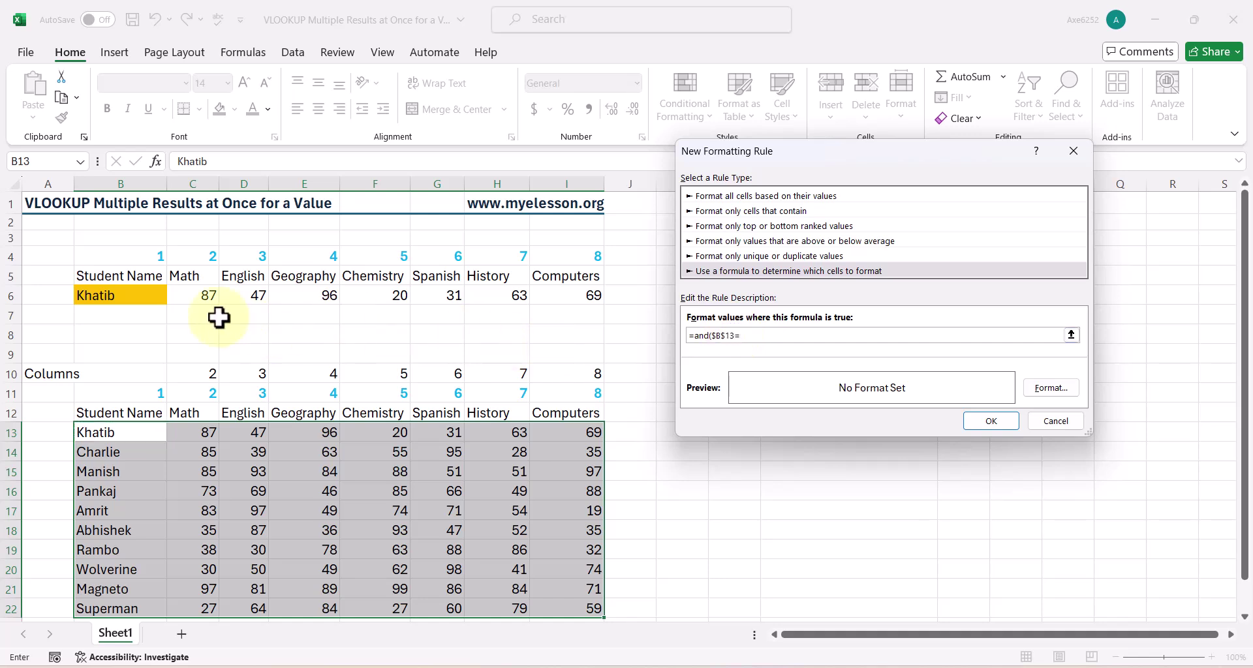
{"action": "left_click", "coordinate": [128, 297]}
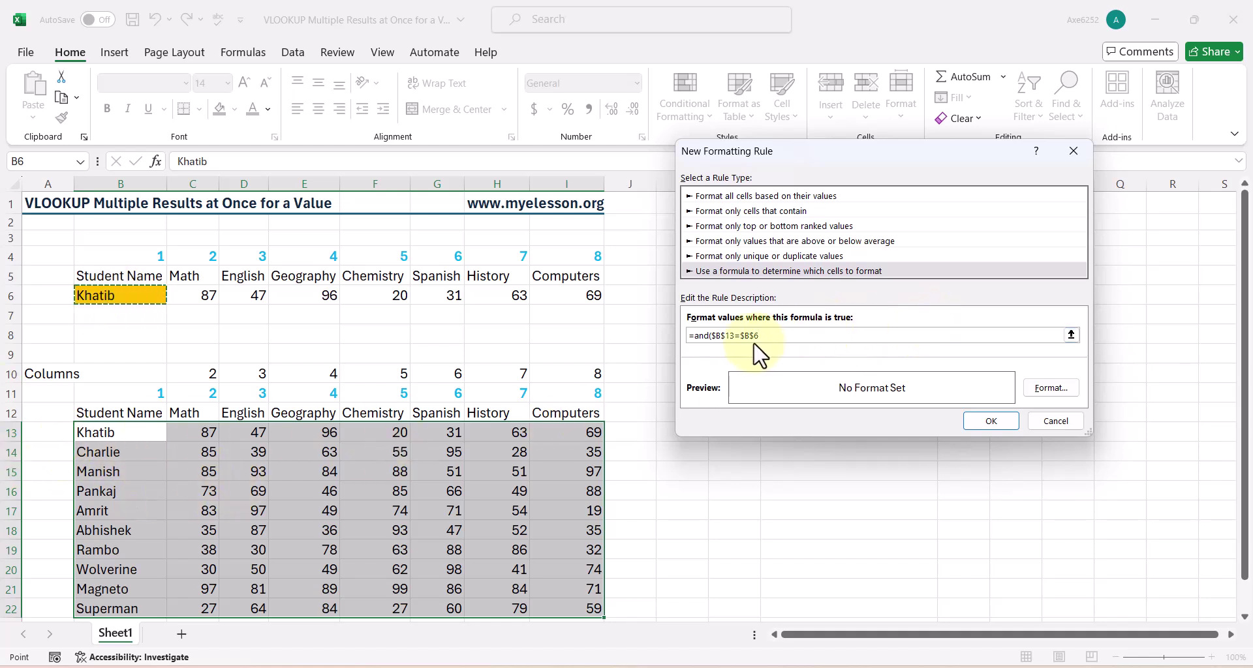
{"action": "left_click", "coordinate": [727, 336]}
{"action": "key", "text": "BackSpace"}
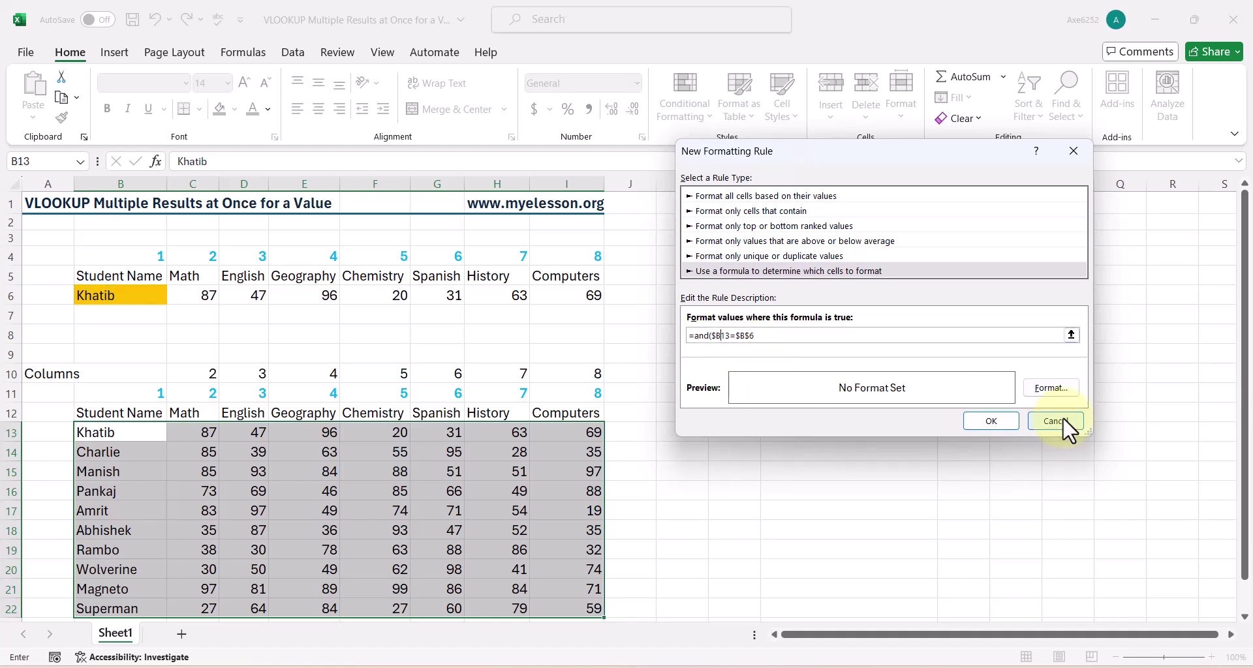
{"action": "left_click", "coordinate": [1055, 391]}
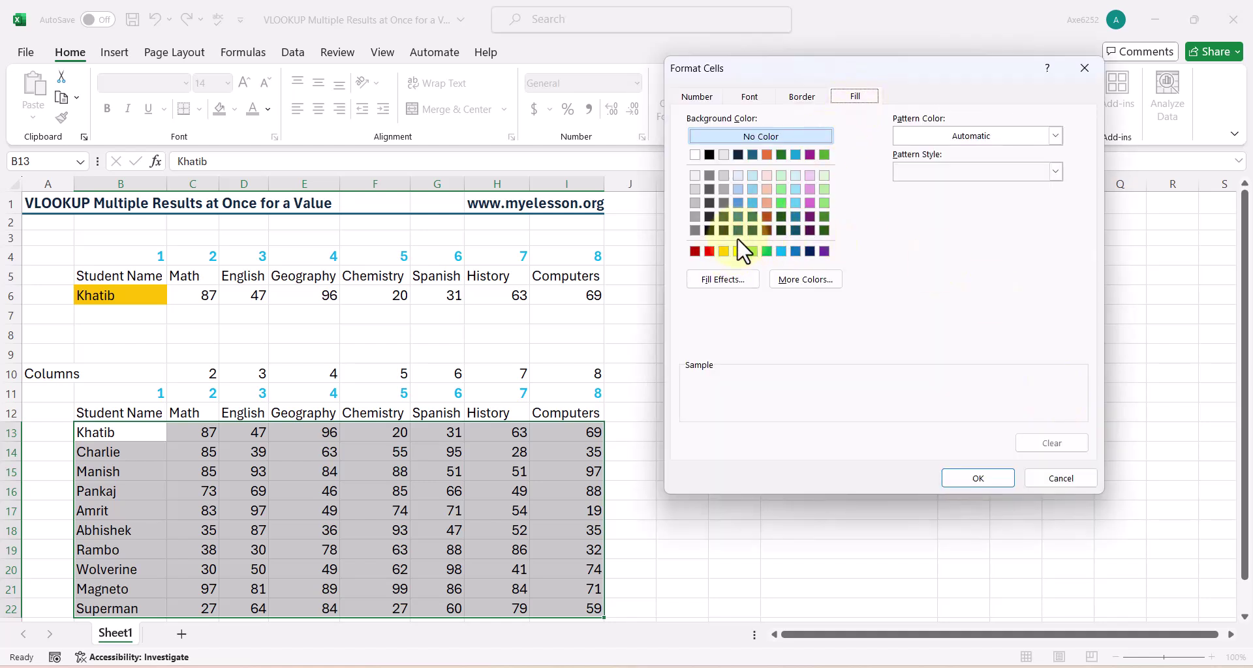
{"action": "left_click", "coordinate": [724, 251]}
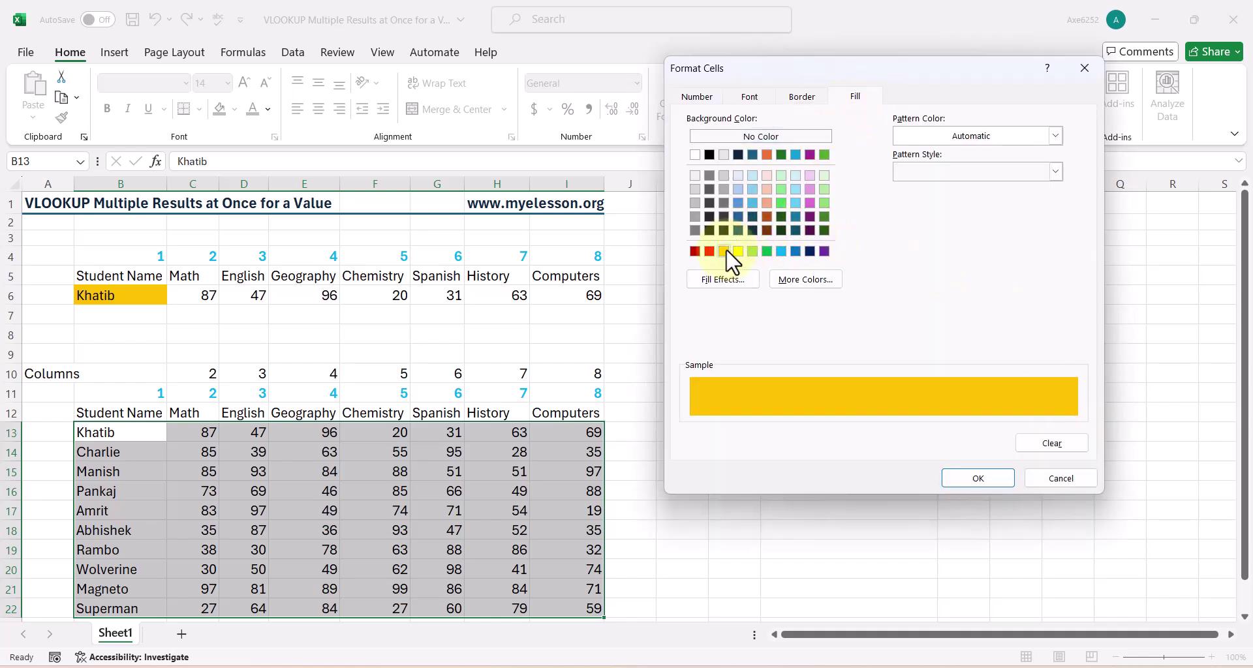
{"action": "left_click", "coordinate": [987, 478]}
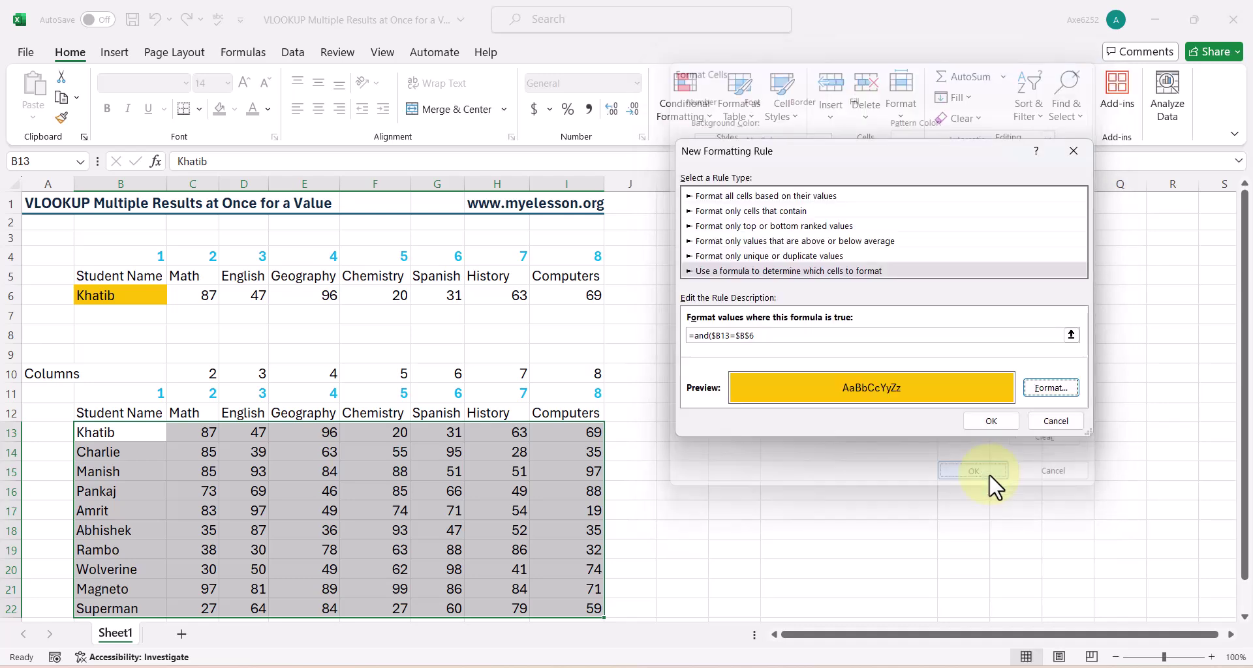
{"action": "left_click", "coordinate": [992, 421]}
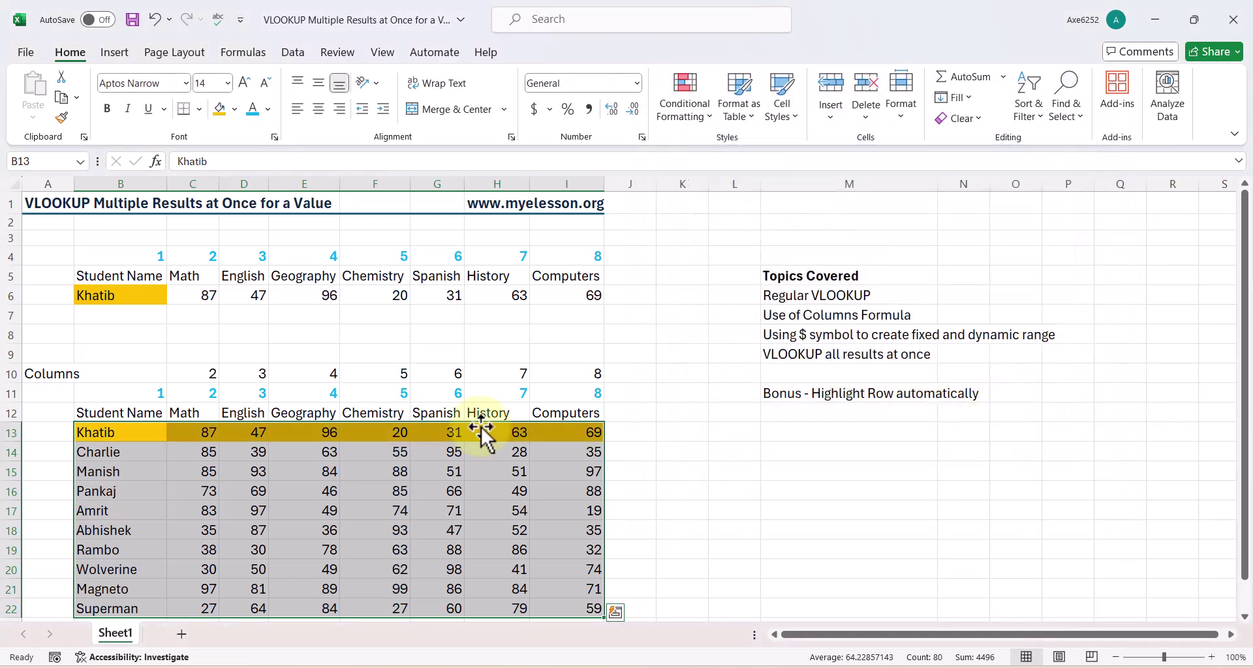
Enter Superman in B6 so row 6 shows scores 27 through 59 and row 22 turns gold.
{"action": "left_click", "coordinate": [144, 297]}
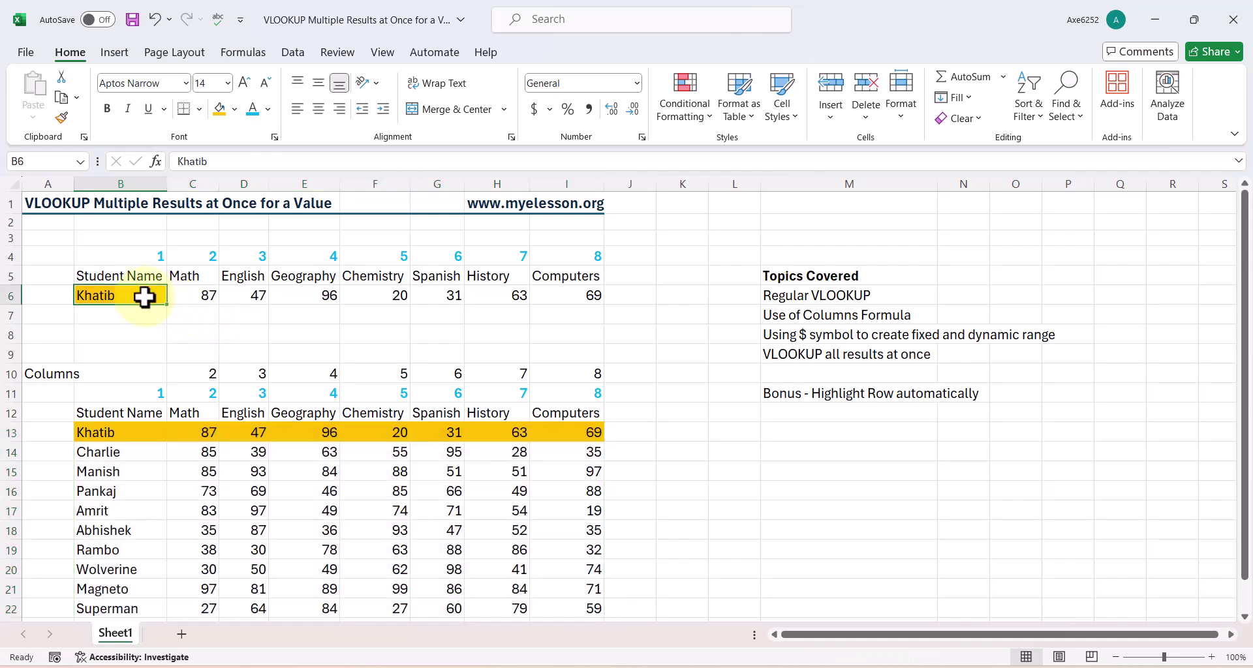
{"action": "type", "text": "Supera"}
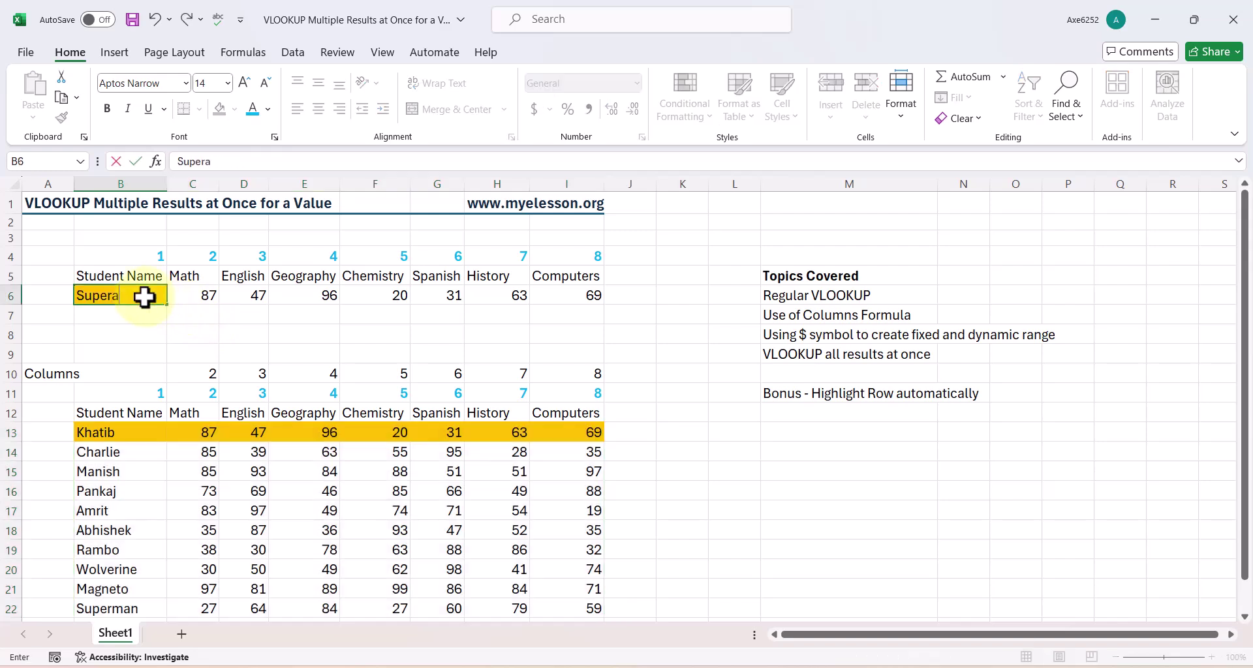
{"action": "key", "text": "BackSpace"}
{"action": "type", "text": "man"}
{"action": "key", "text": "Return"}
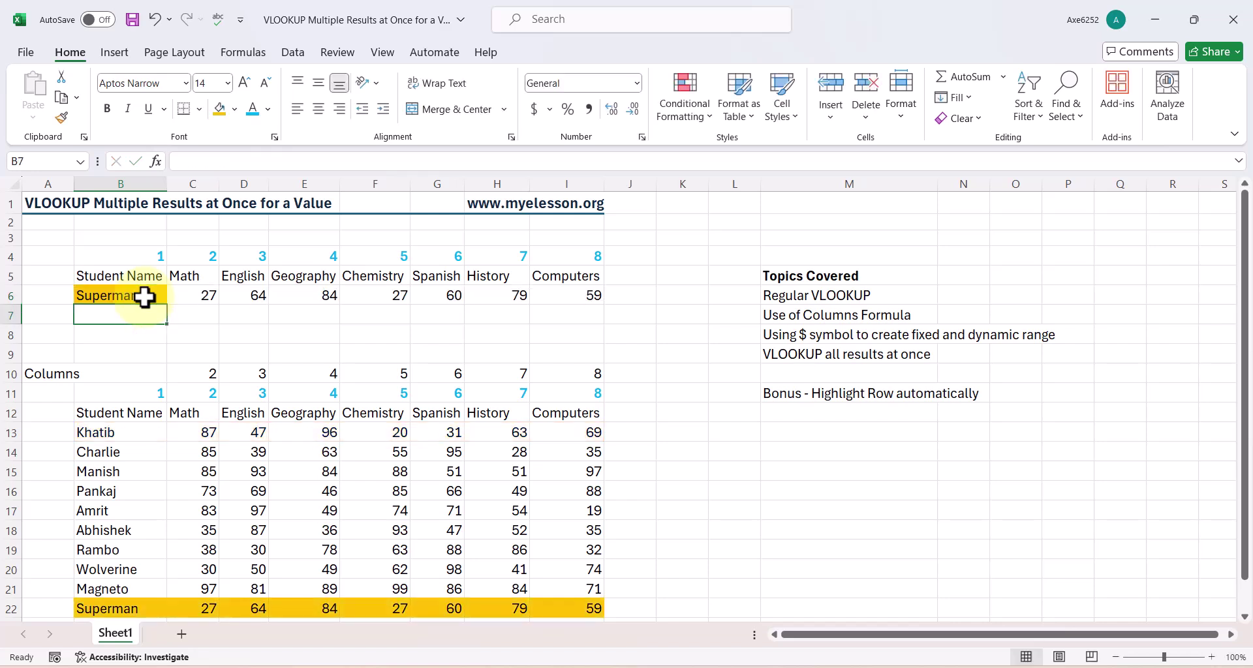